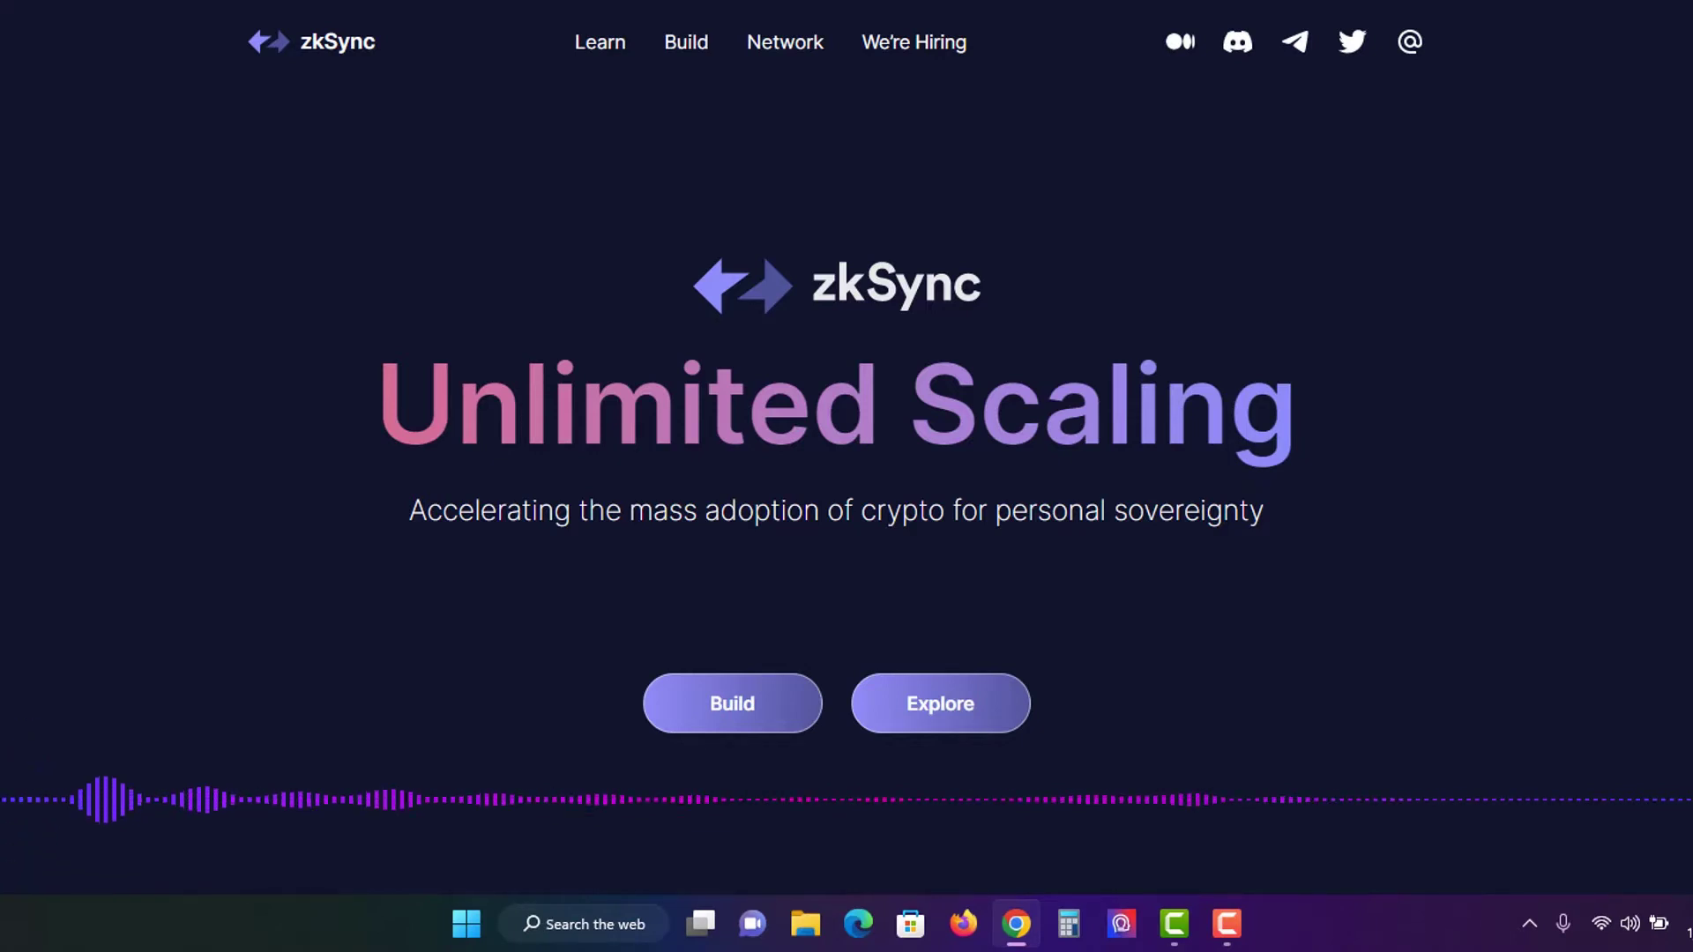
# Scroll through the zkSync homepage's Ingredients, Abilities, Mission and Public Roadmap sections.
pyautogui.scroll(-9, 847, 441)
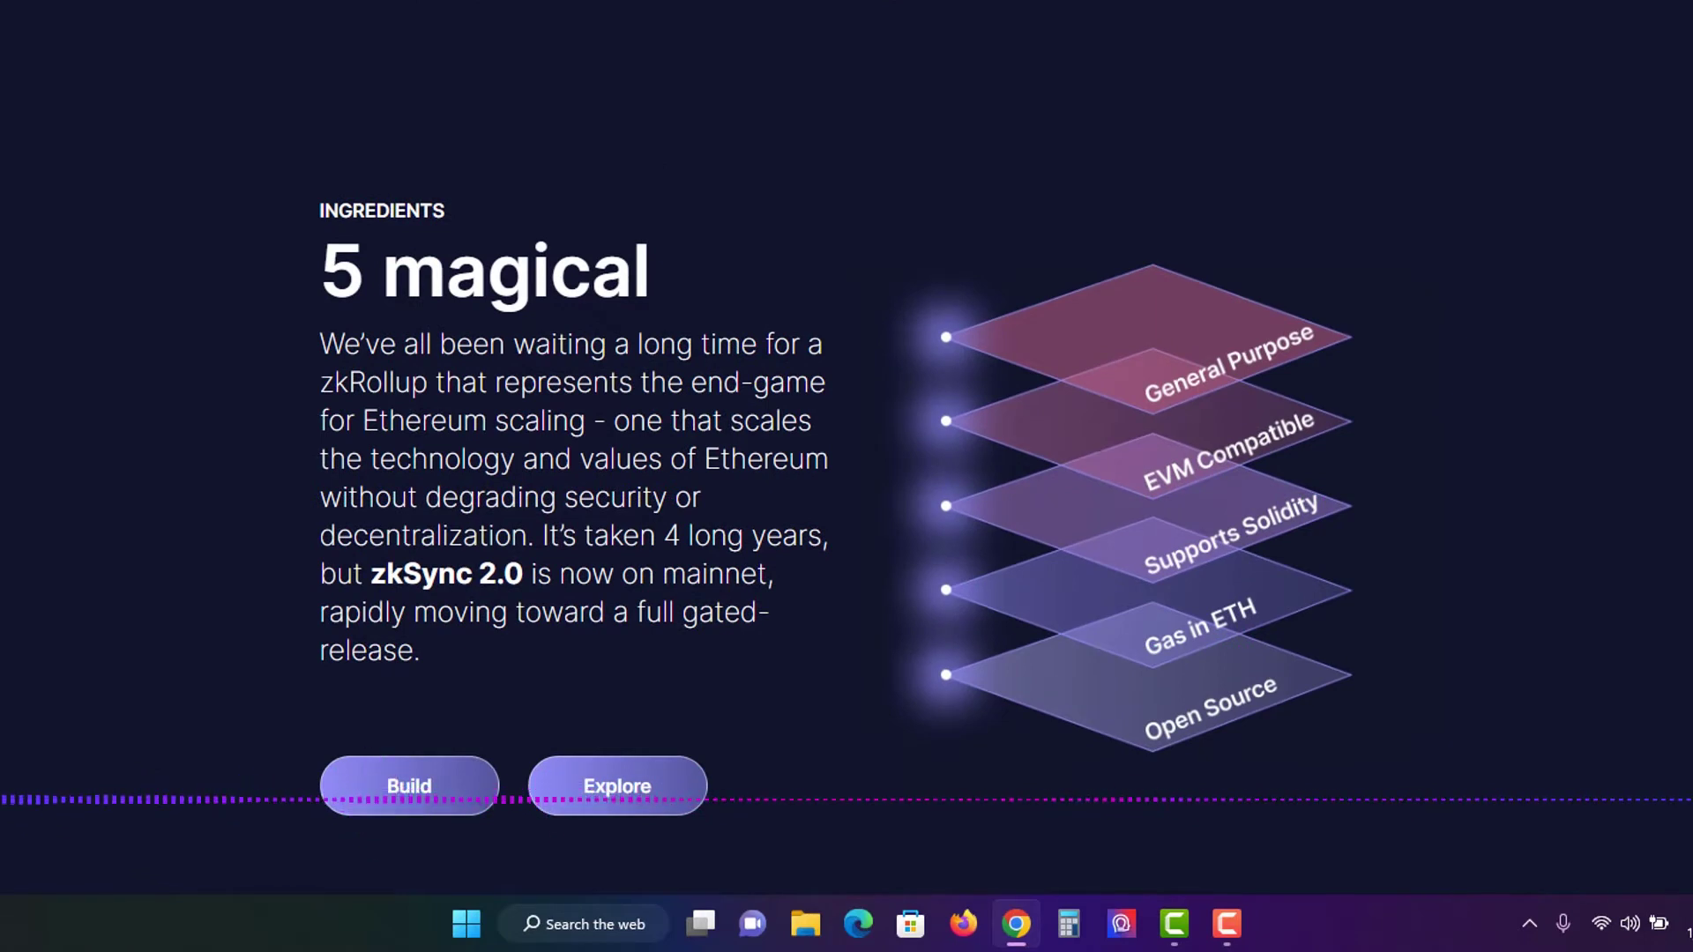
pyautogui.scroll(-1, 836, 470)
pyautogui.scroll(-1, 447, 368)
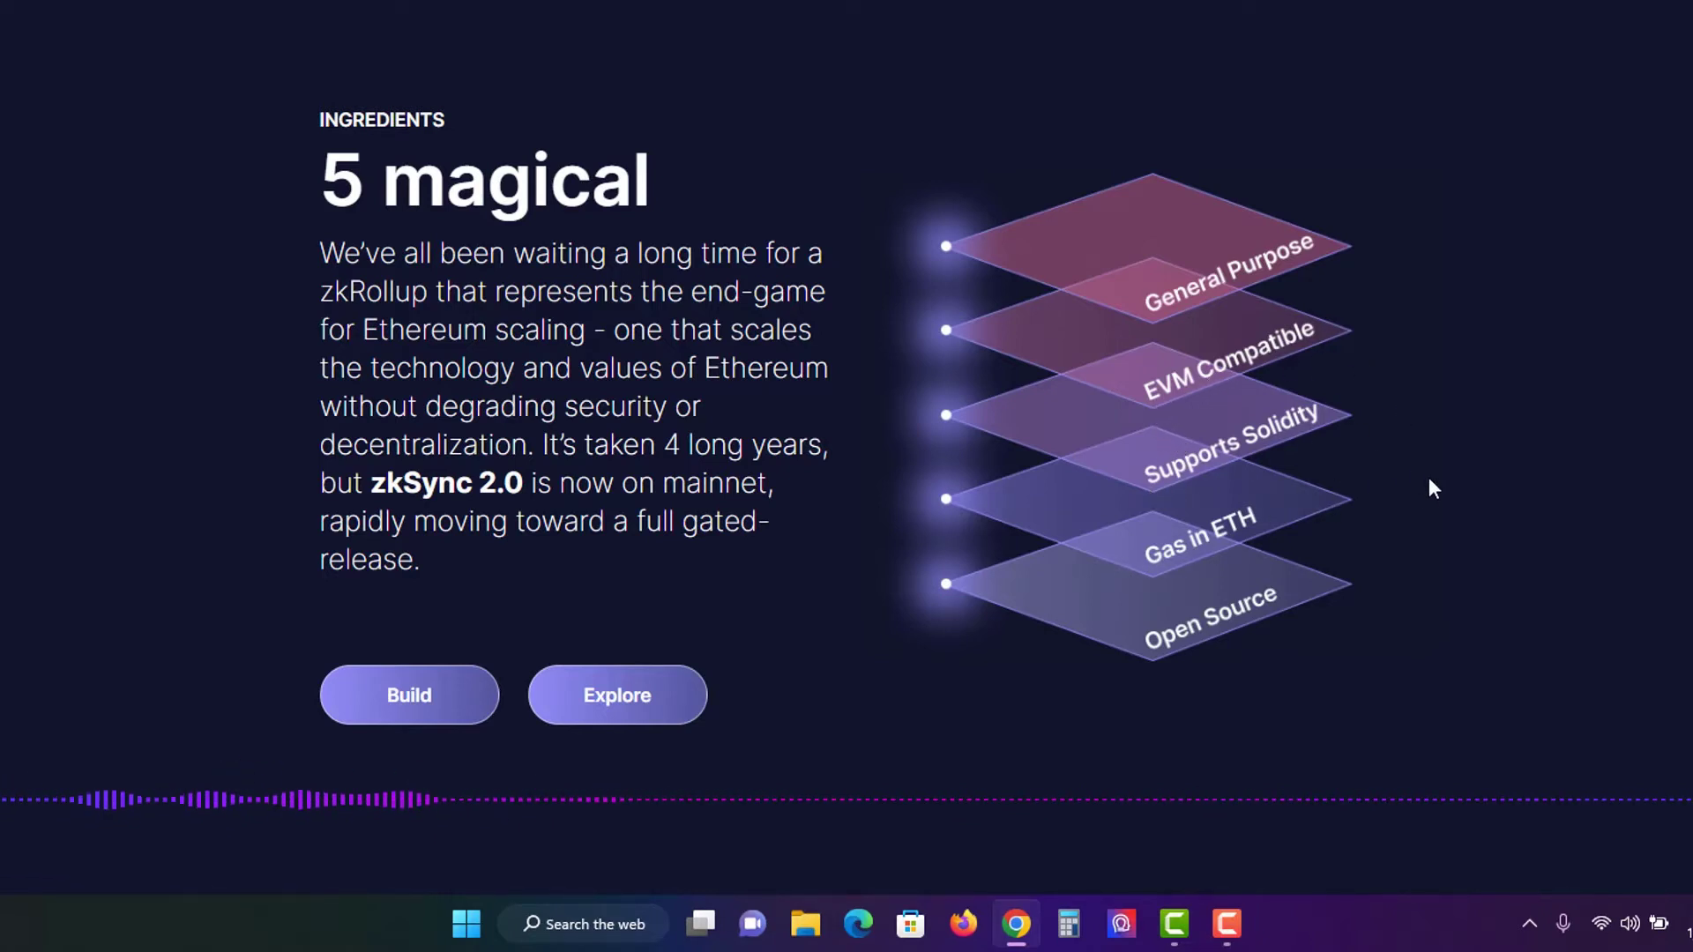
pyautogui.scroll(-6, 1508, 538)
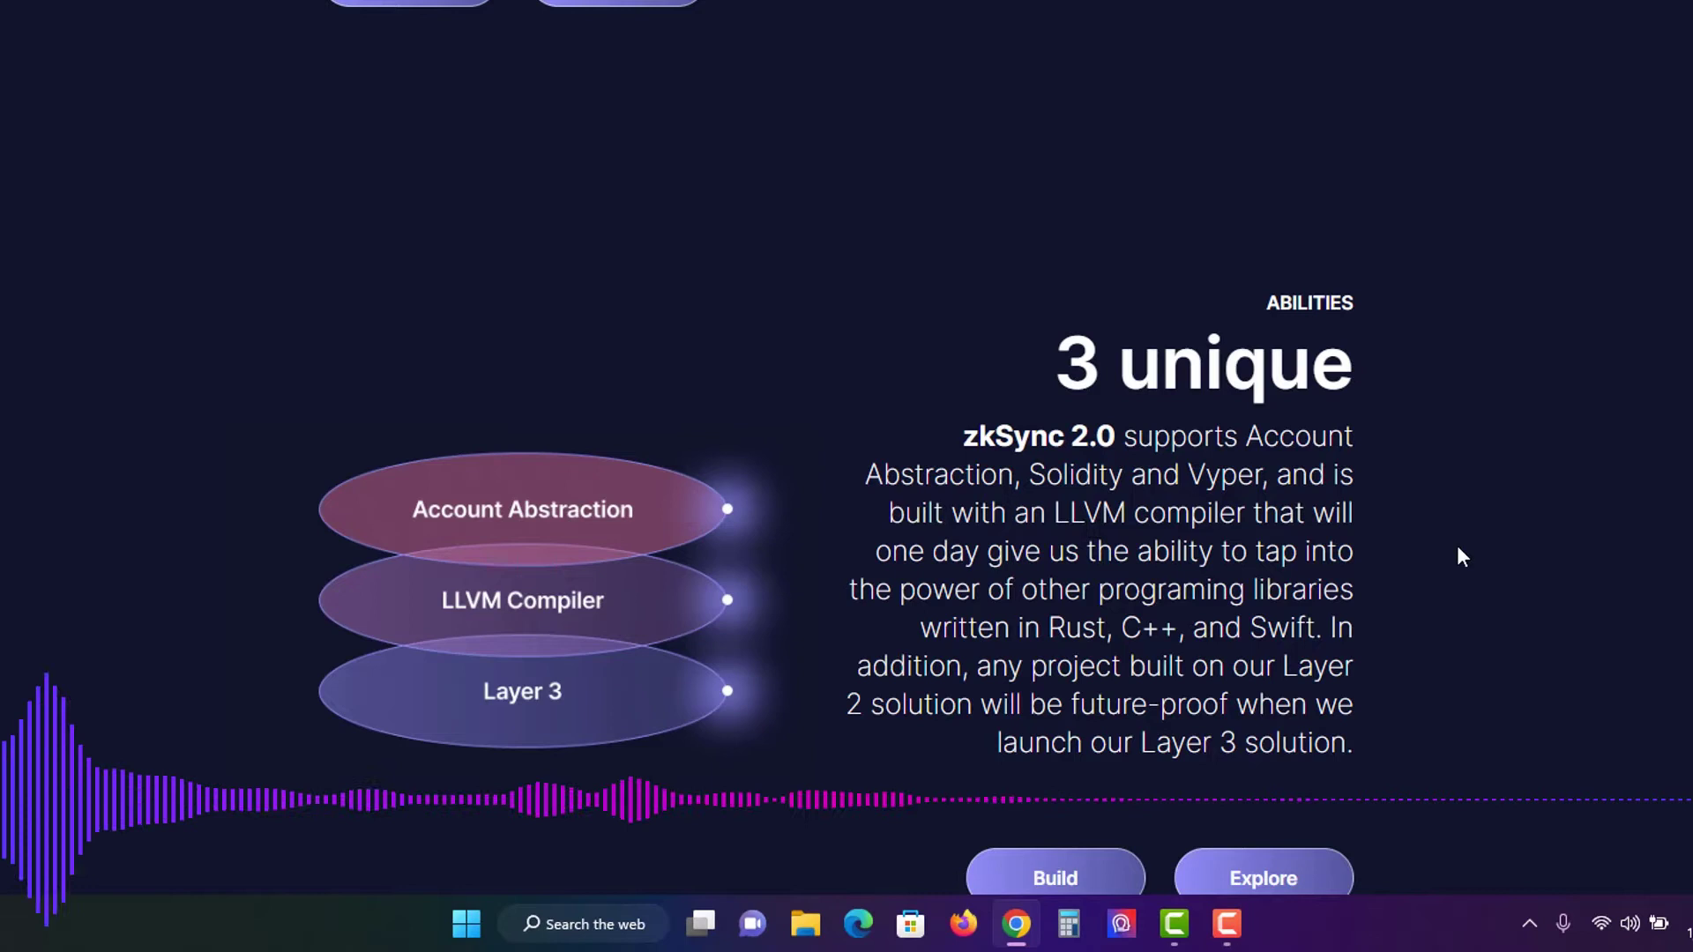
pyautogui.scroll(-1, 1478, 559)
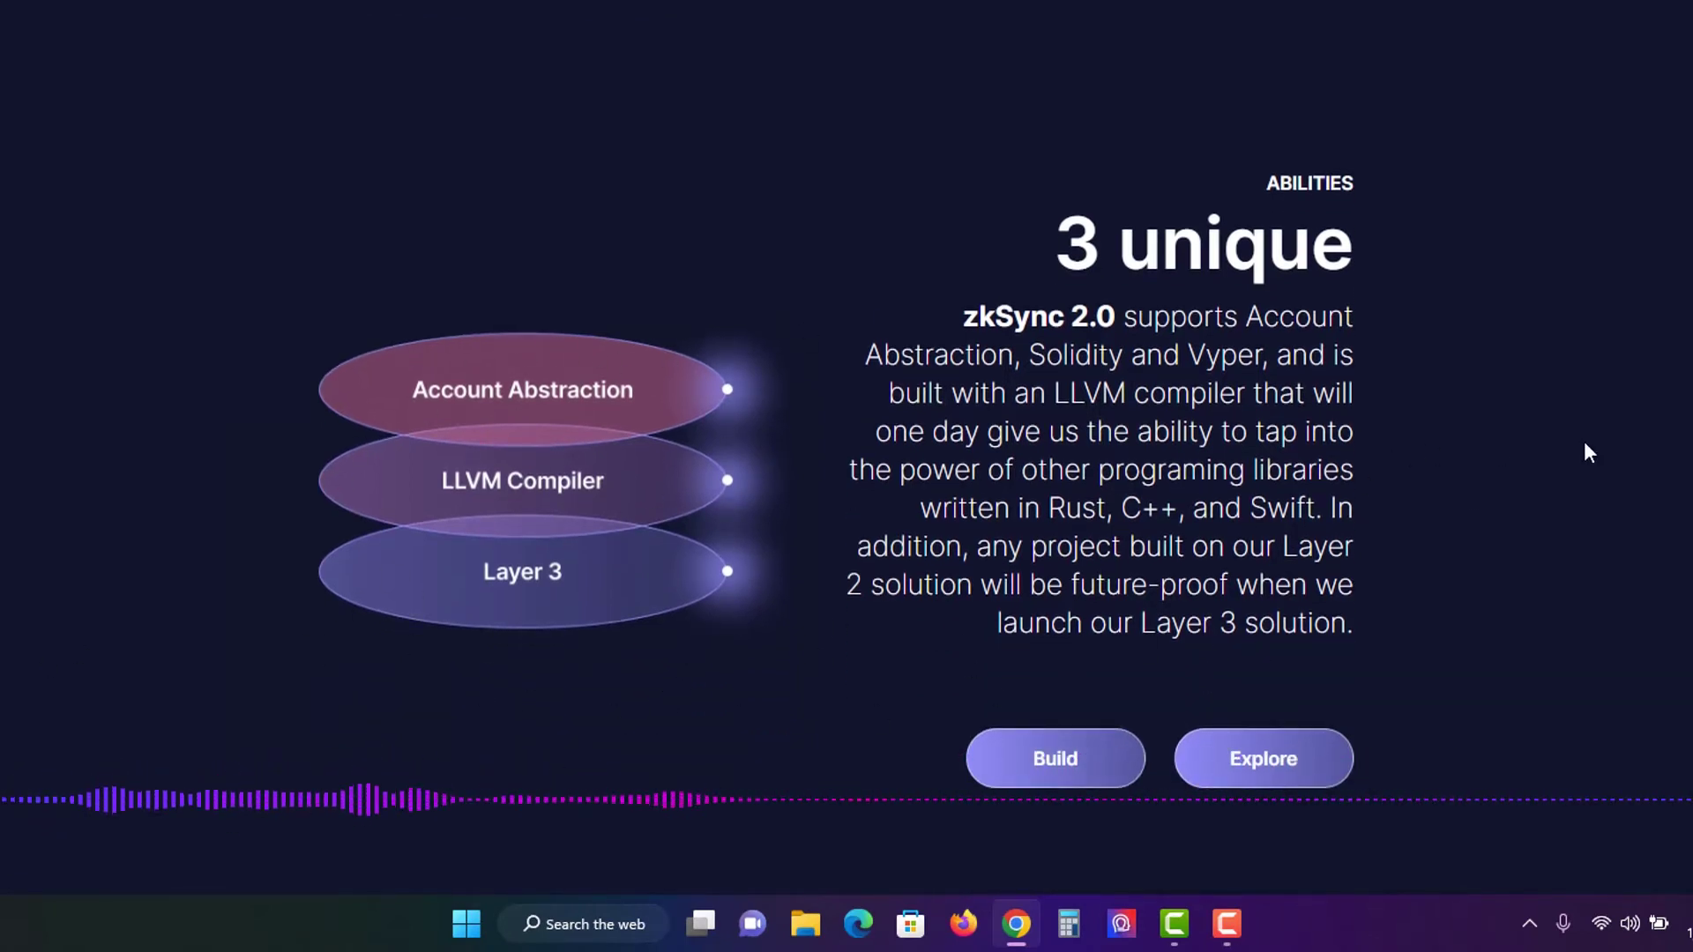
pyautogui.scroll(-7, 847, 476)
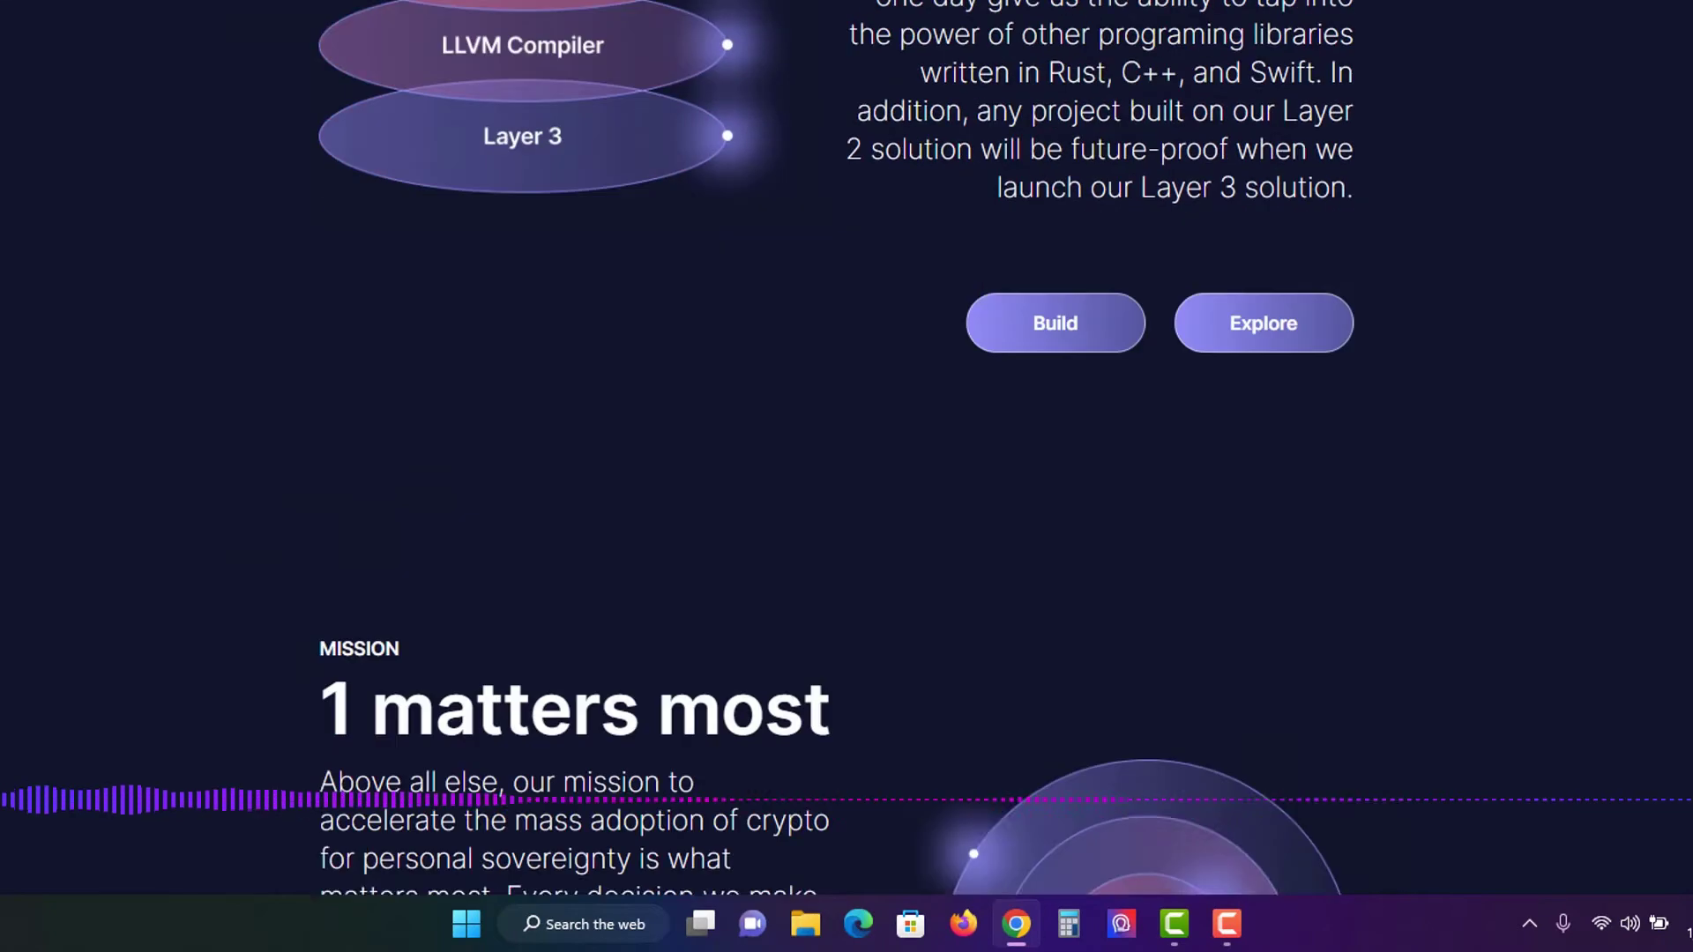
pyautogui.scroll(-1, 846, 476)
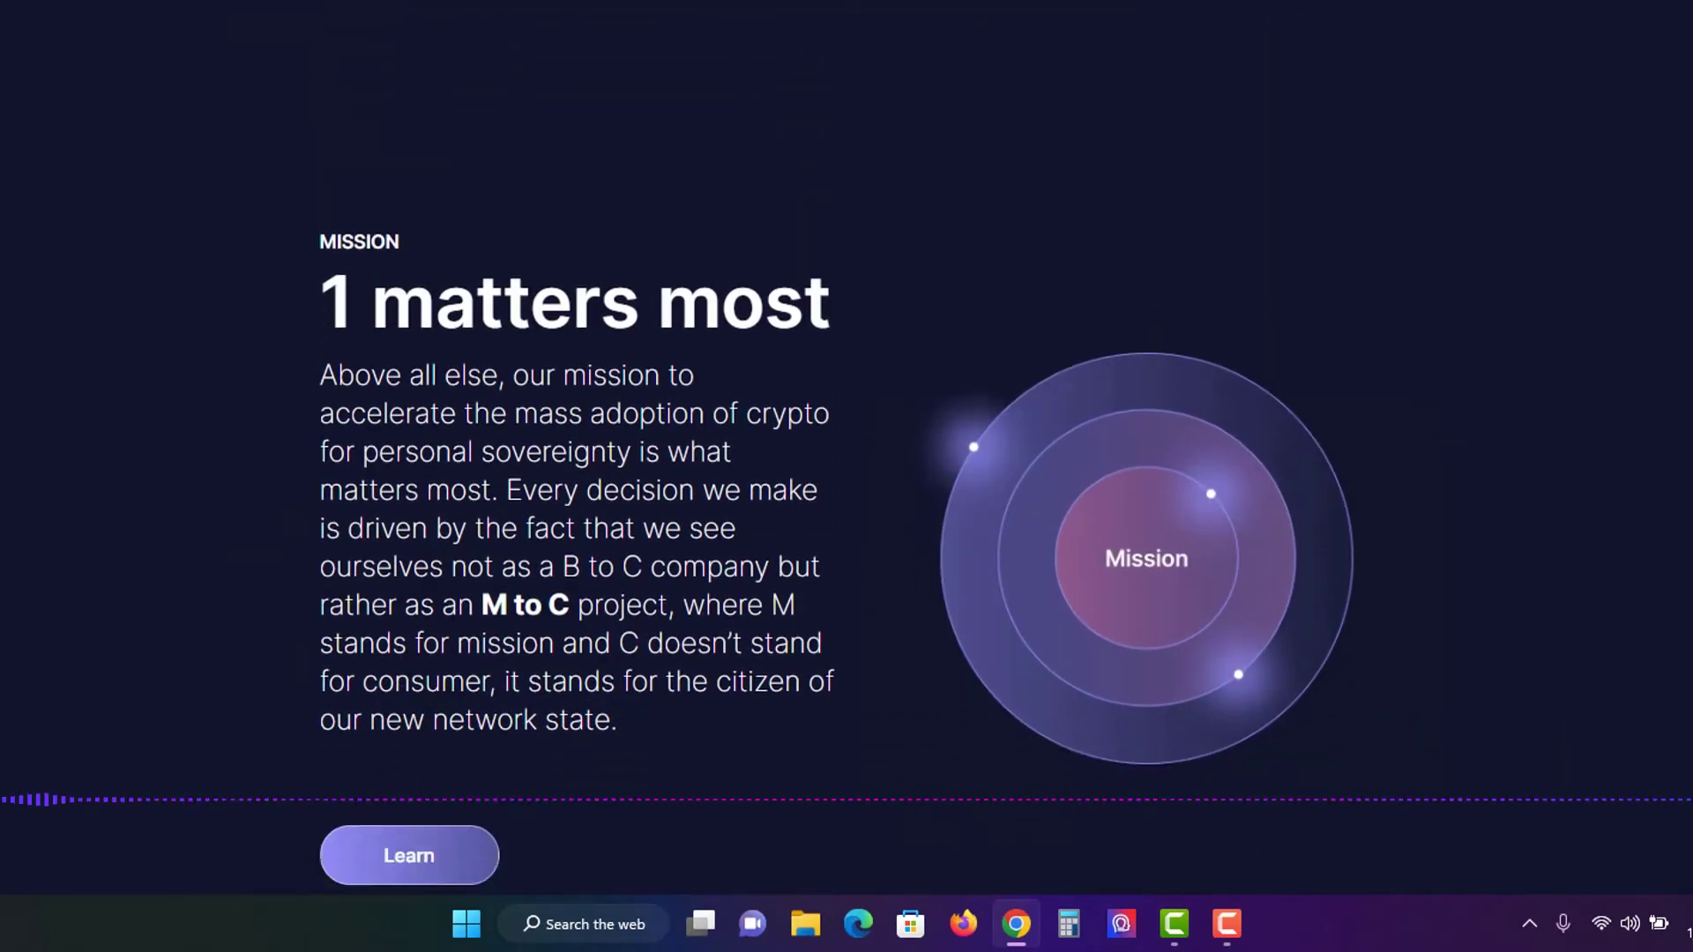
pyautogui.scroll(-1, 847, 476)
pyautogui.scroll(-1, 847, 476)
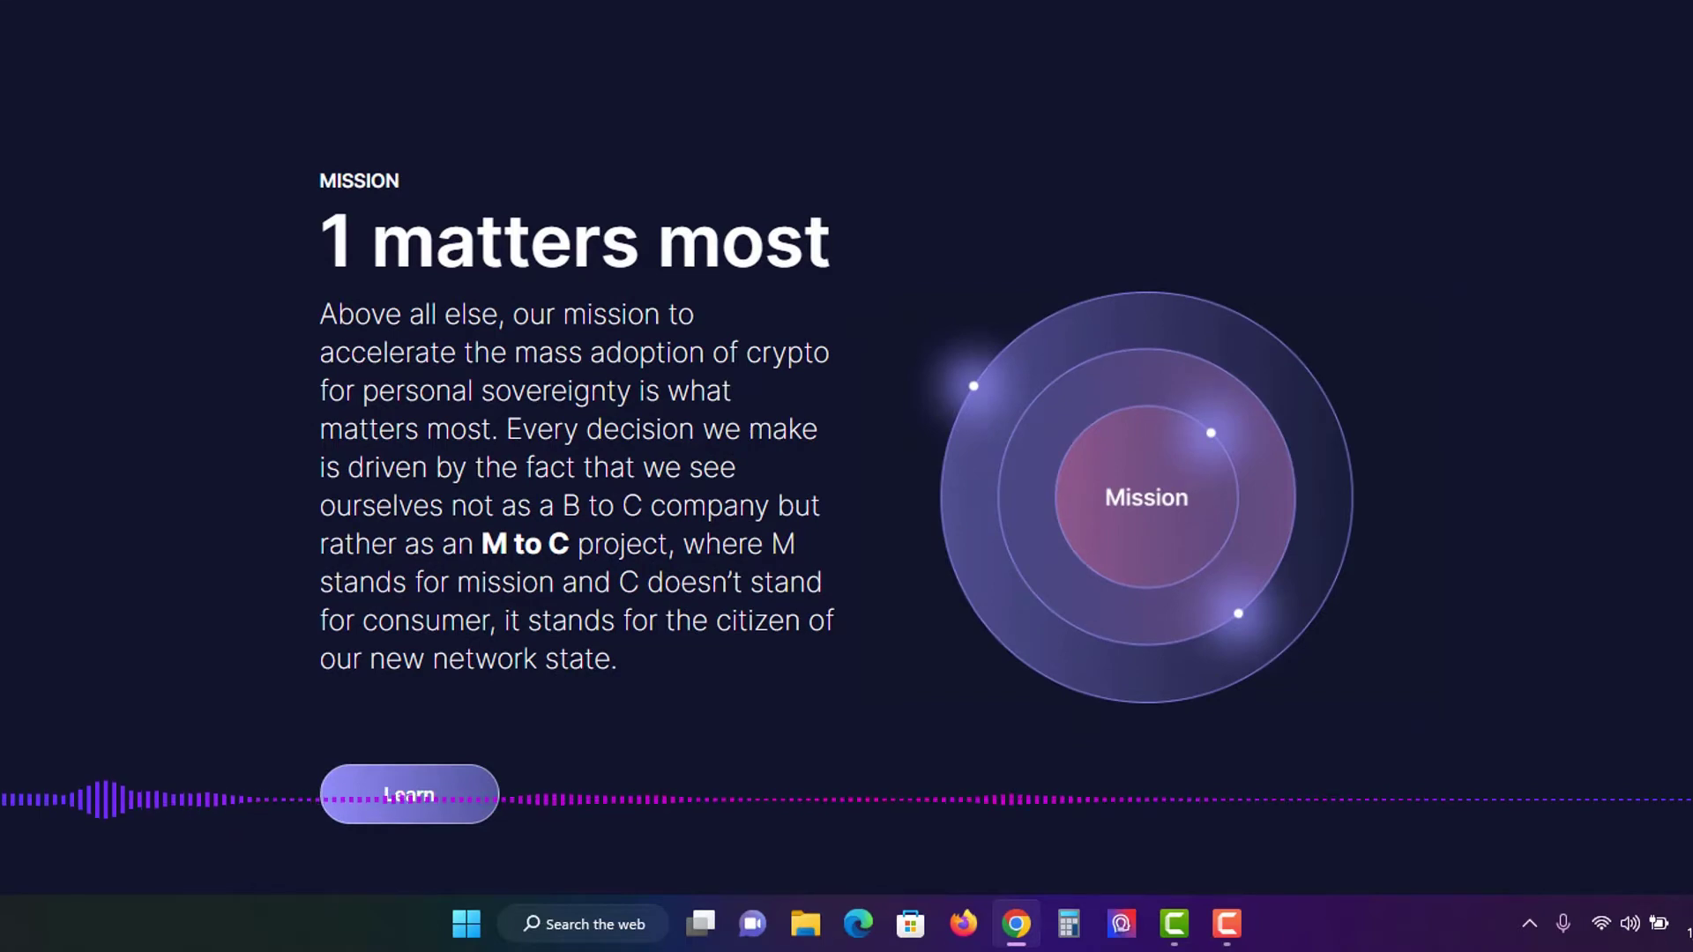
pyautogui.scroll(10, 846, 441)
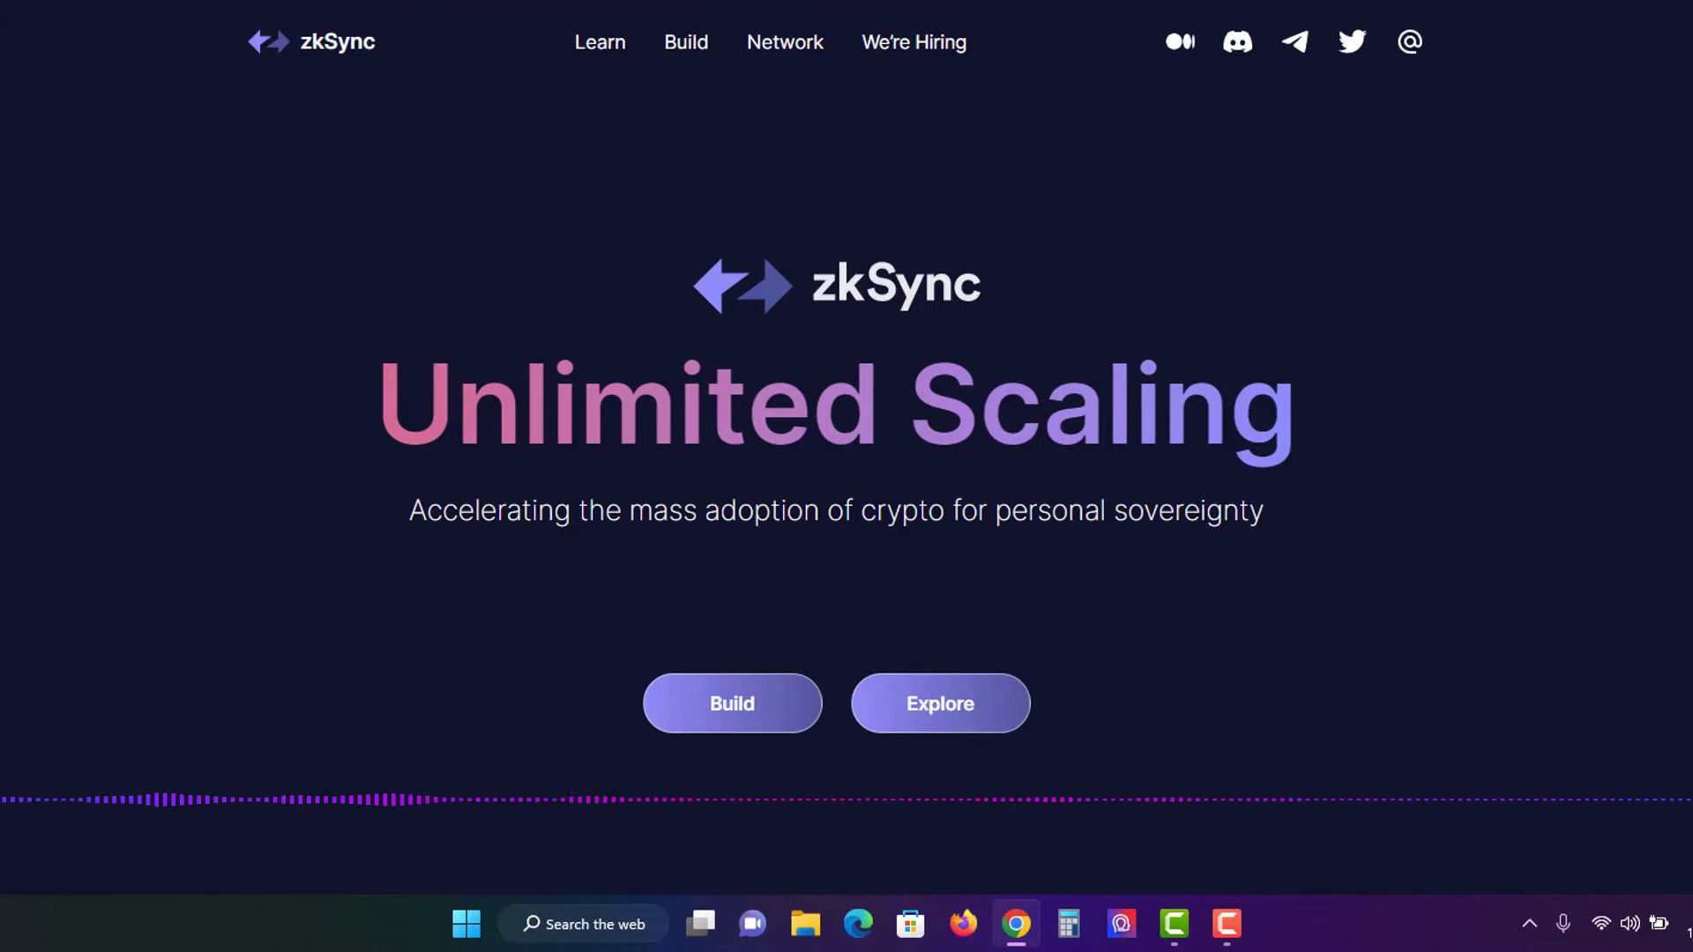
pyautogui.scroll(-5, 847, 476)
pyautogui.scroll(-20, 1612, 270)
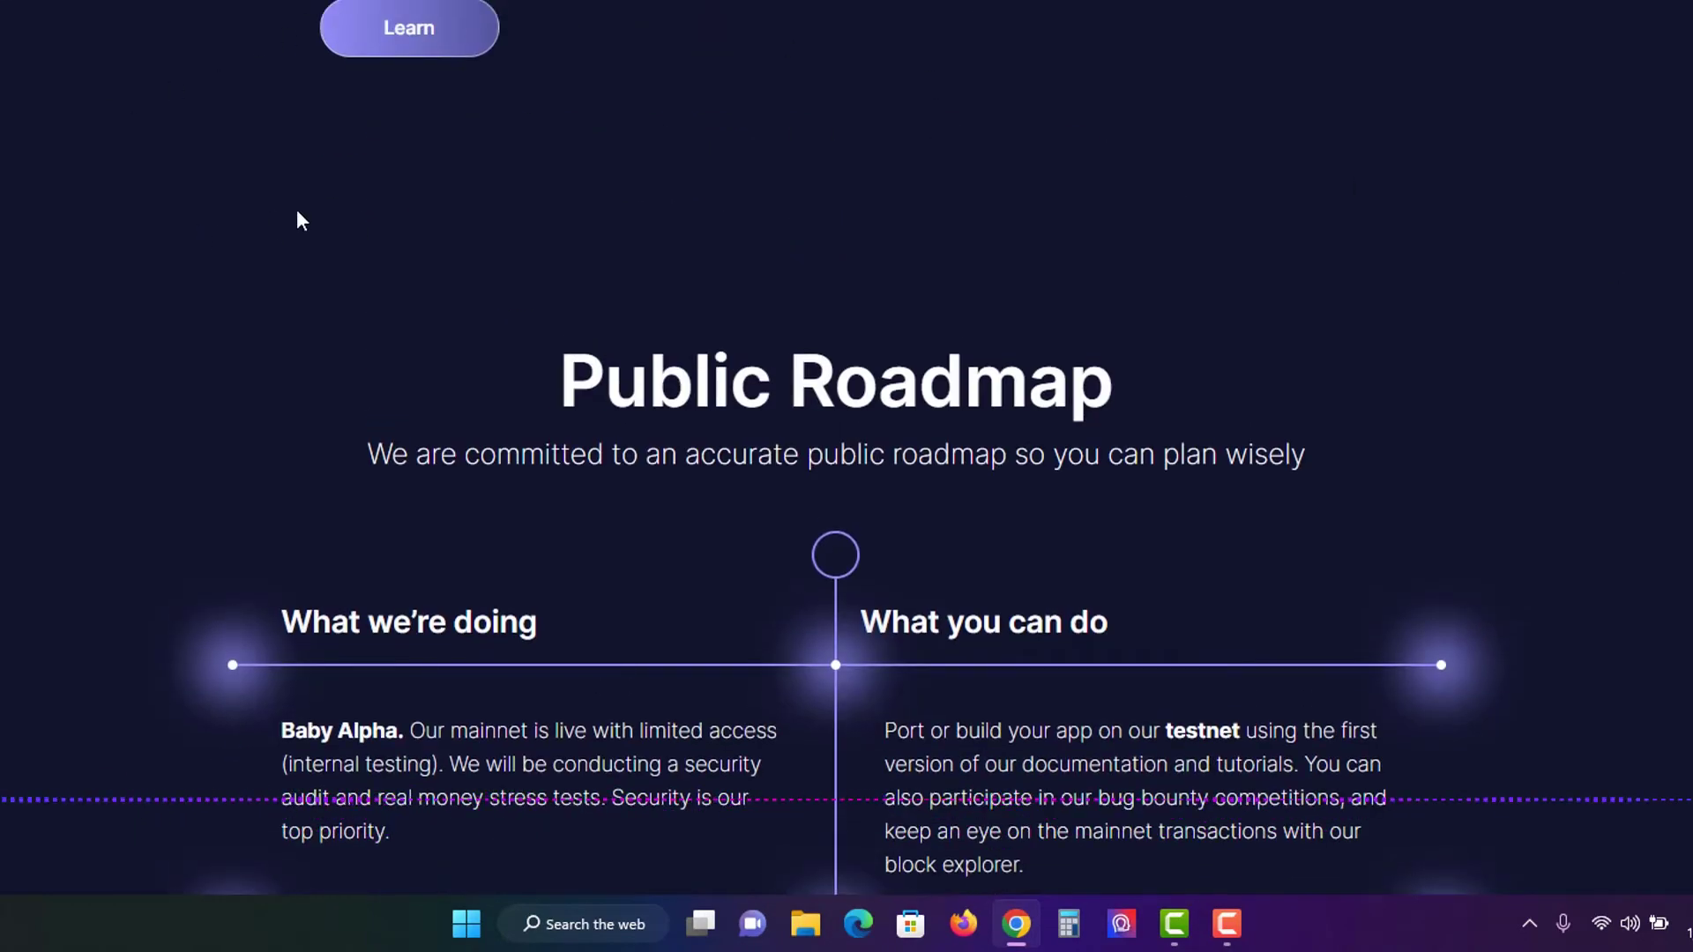
pyautogui.scroll(-5, 1277, 385)
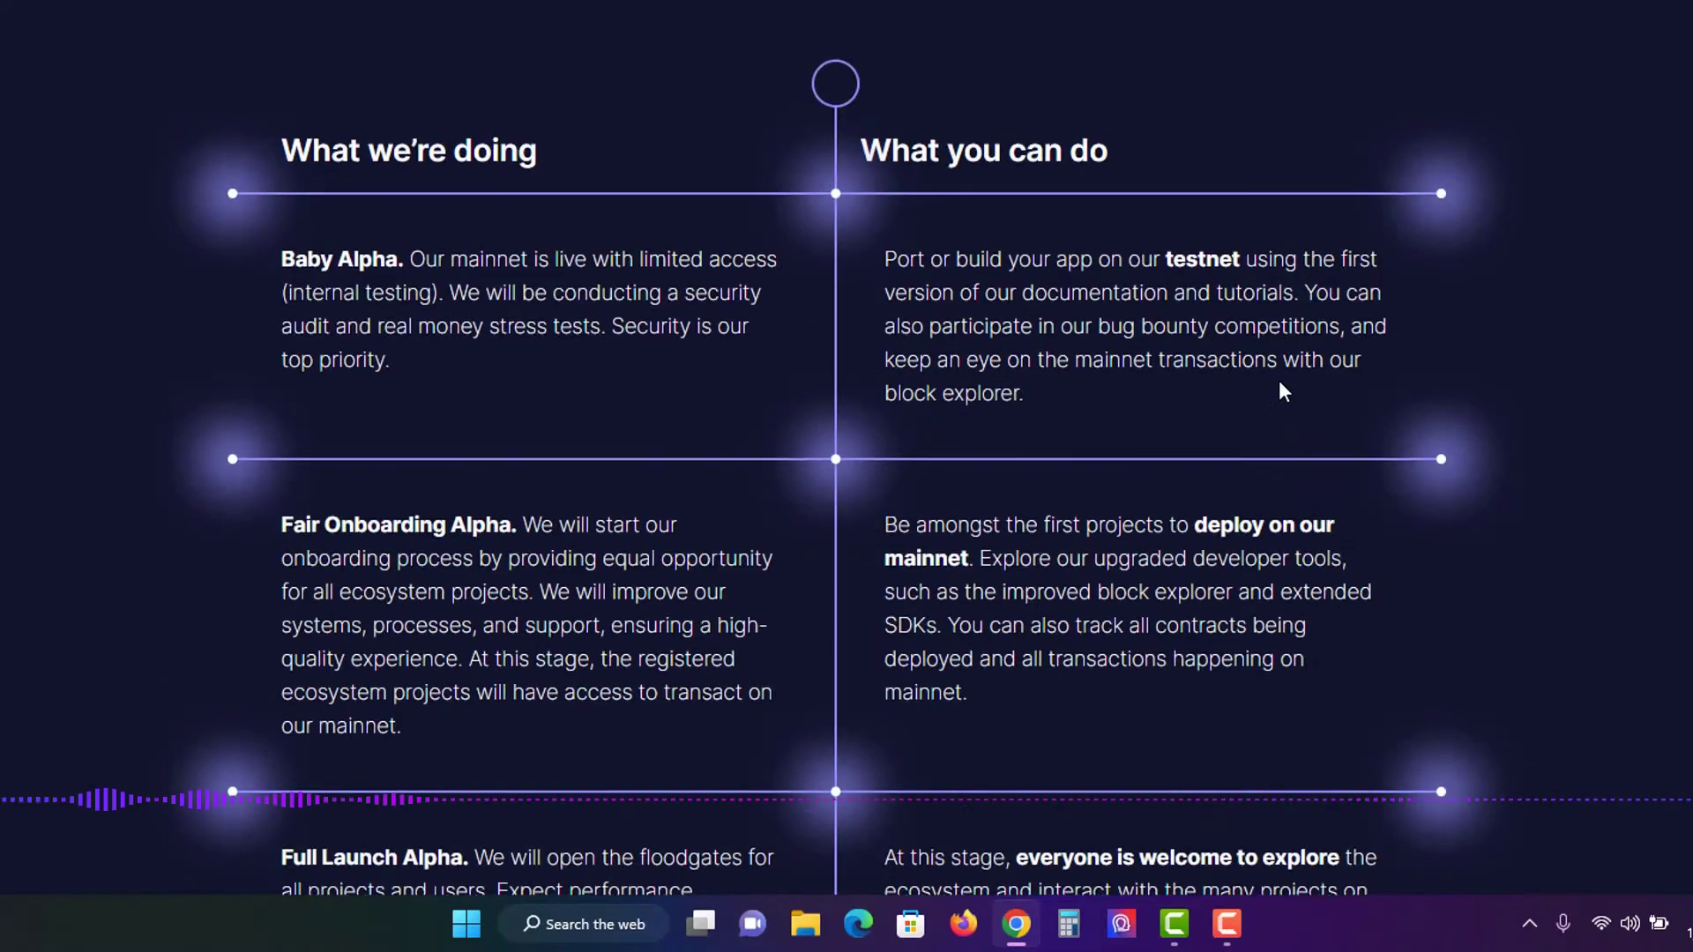
pyautogui.scroll(13, 1283, 392)
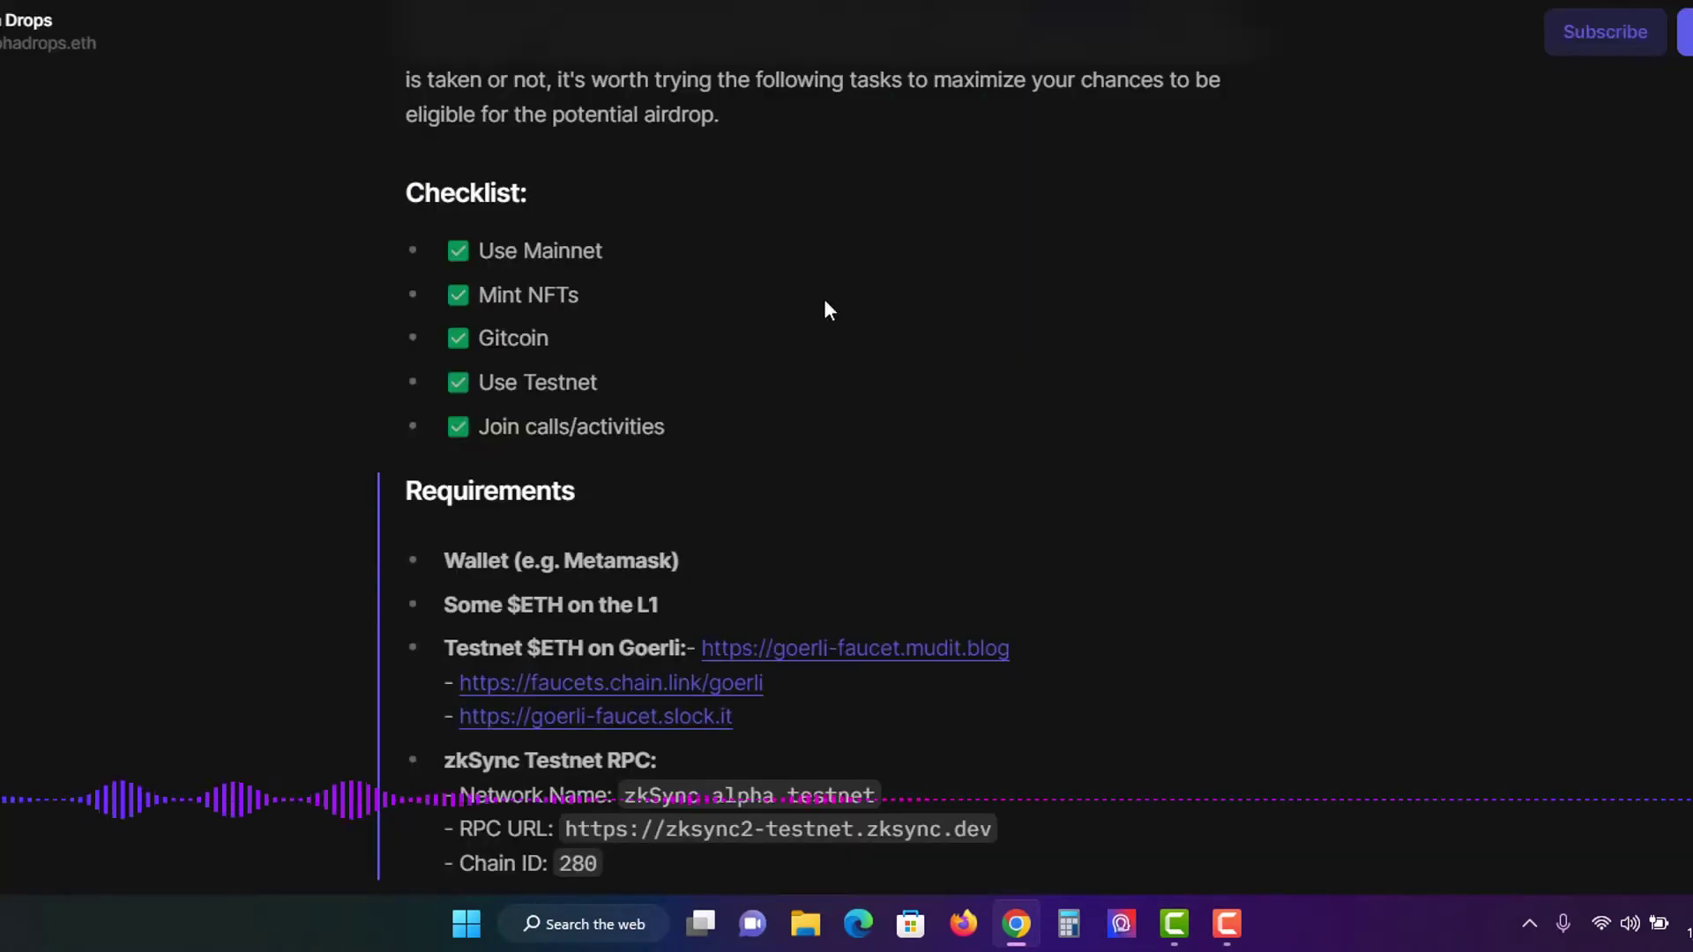
pyautogui.scroll(8, 1134, 453)
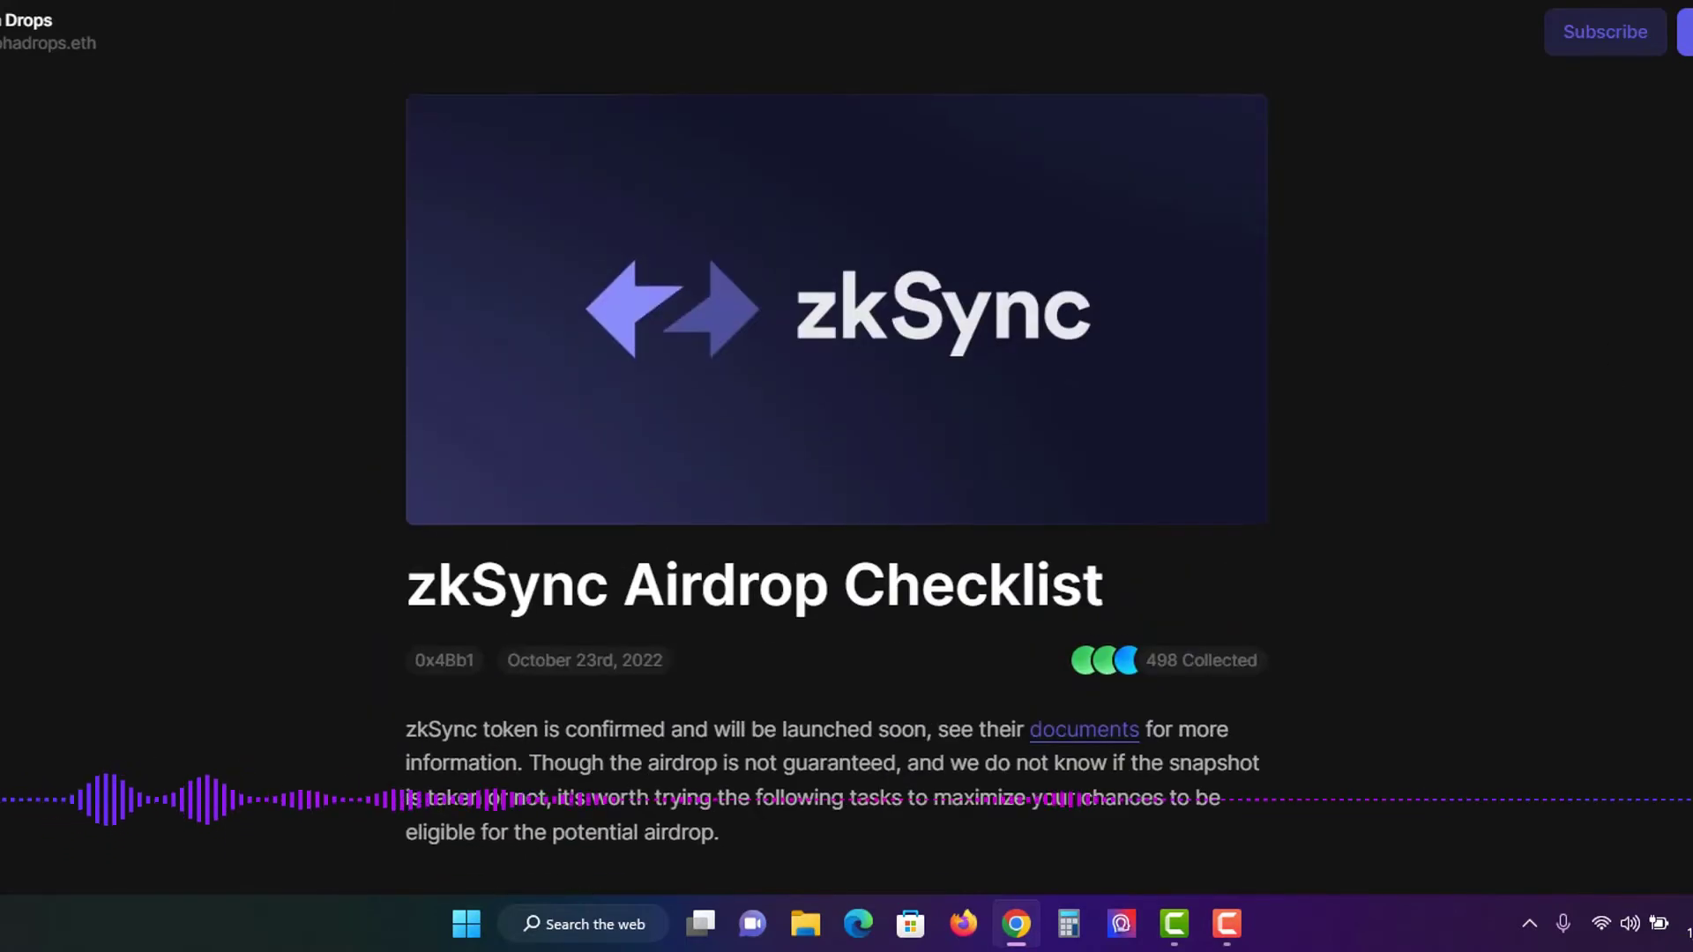
# Read down the Mirror checklist to its Requirements and Use the Mainnet sections.
pyautogui.scroll(-4, 836, 458)
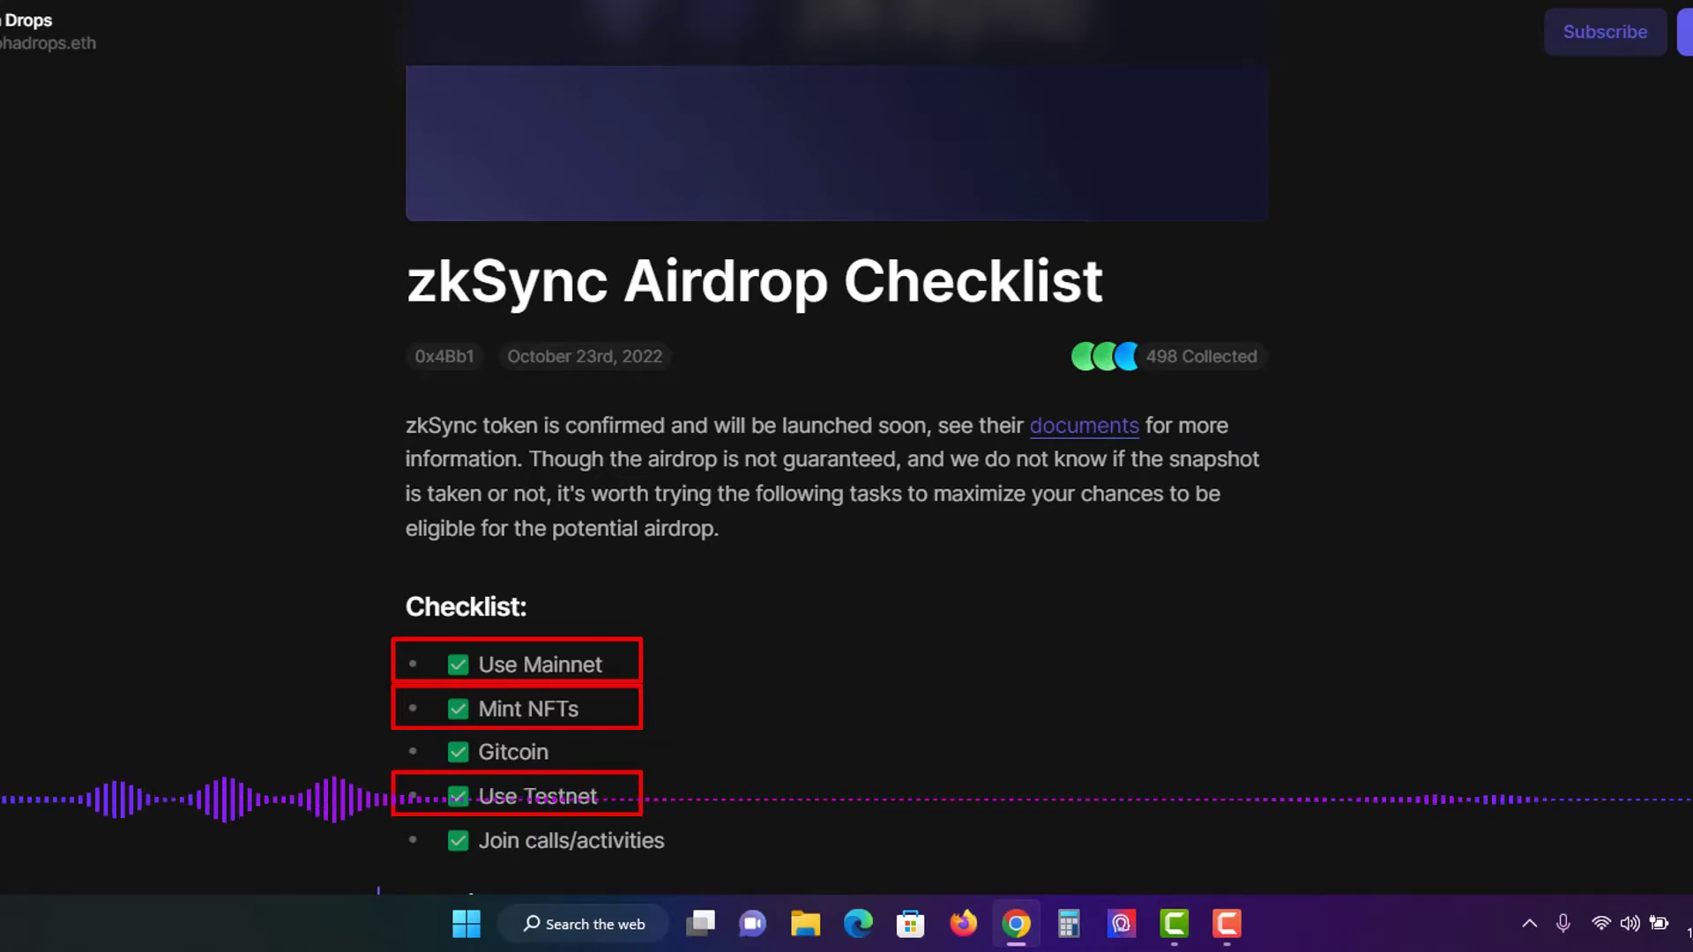
pyautogui.scroll(-2, 838, 441)
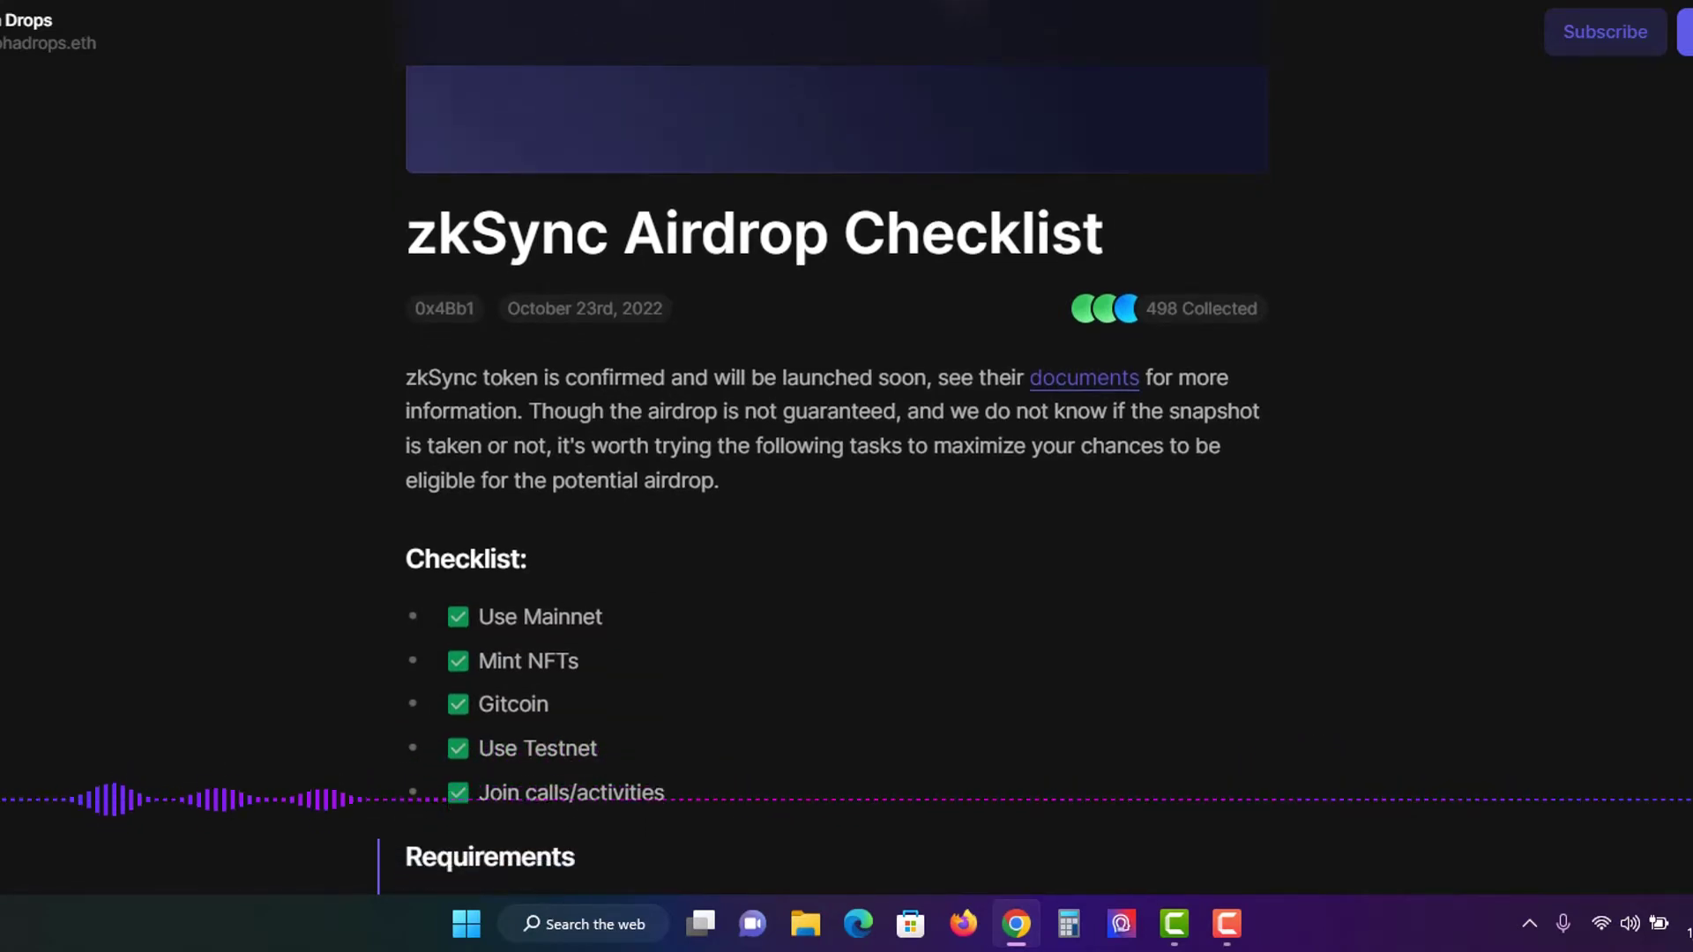
pyautogui.scroll(-5, 838, 441)
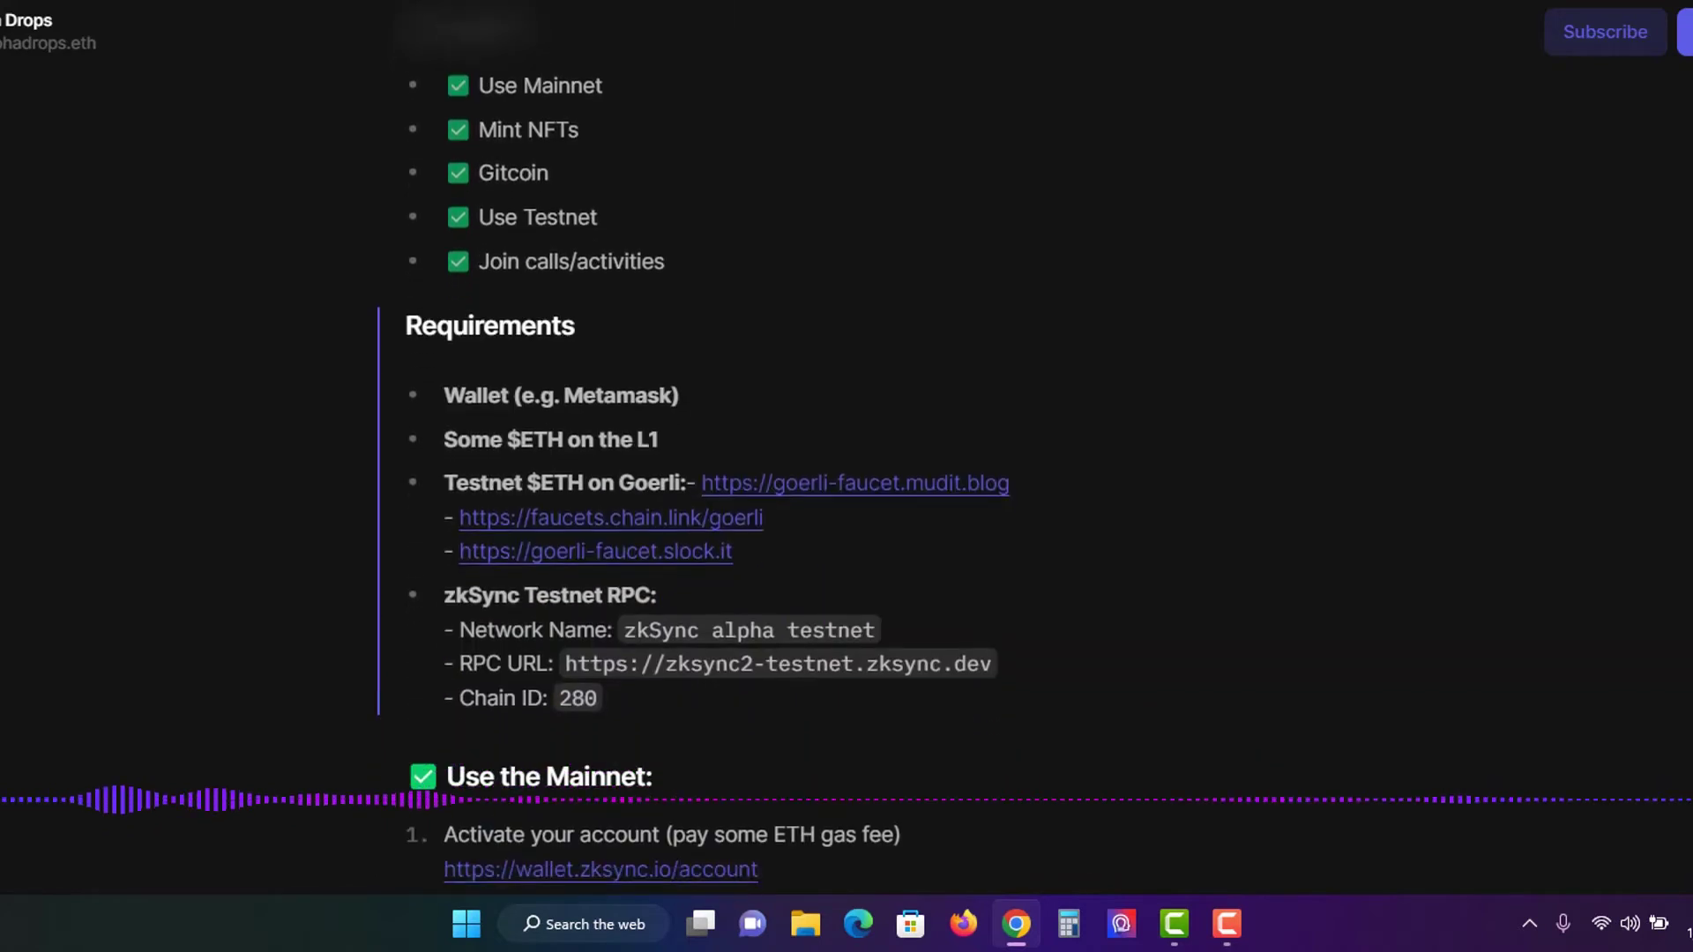
pyautogui.scroll(-5, 838, 441)
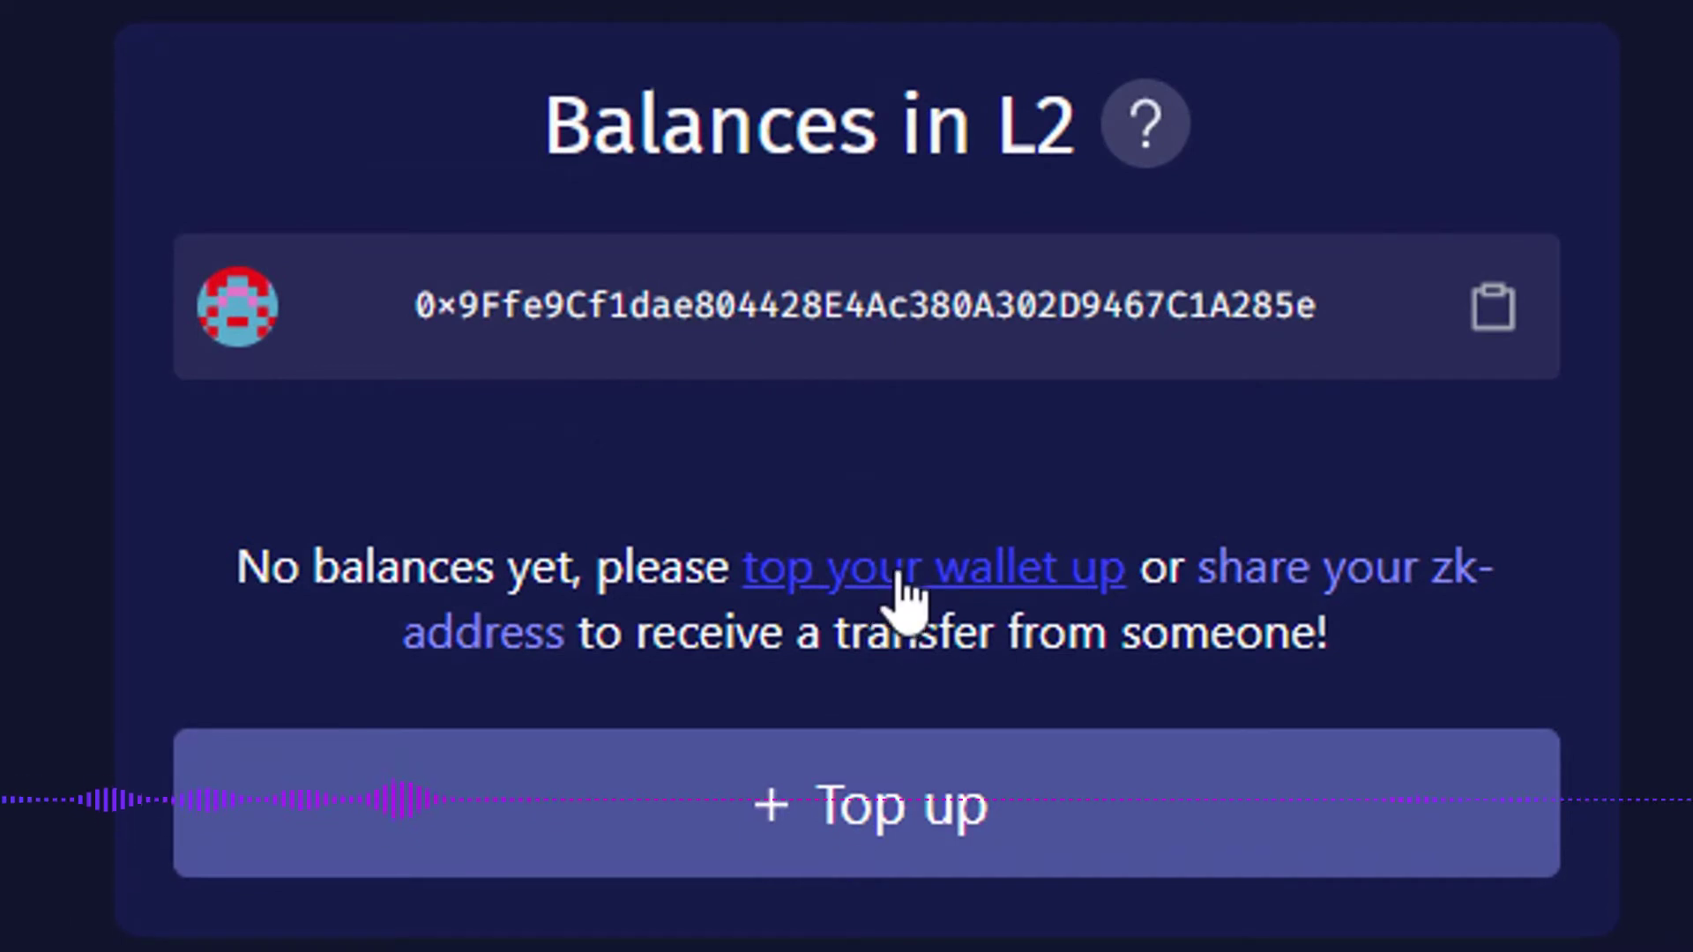
# Bring up the wallet top-up options and find ZigZag in the supported Bridges list.
pyautogui.click(899, 575)
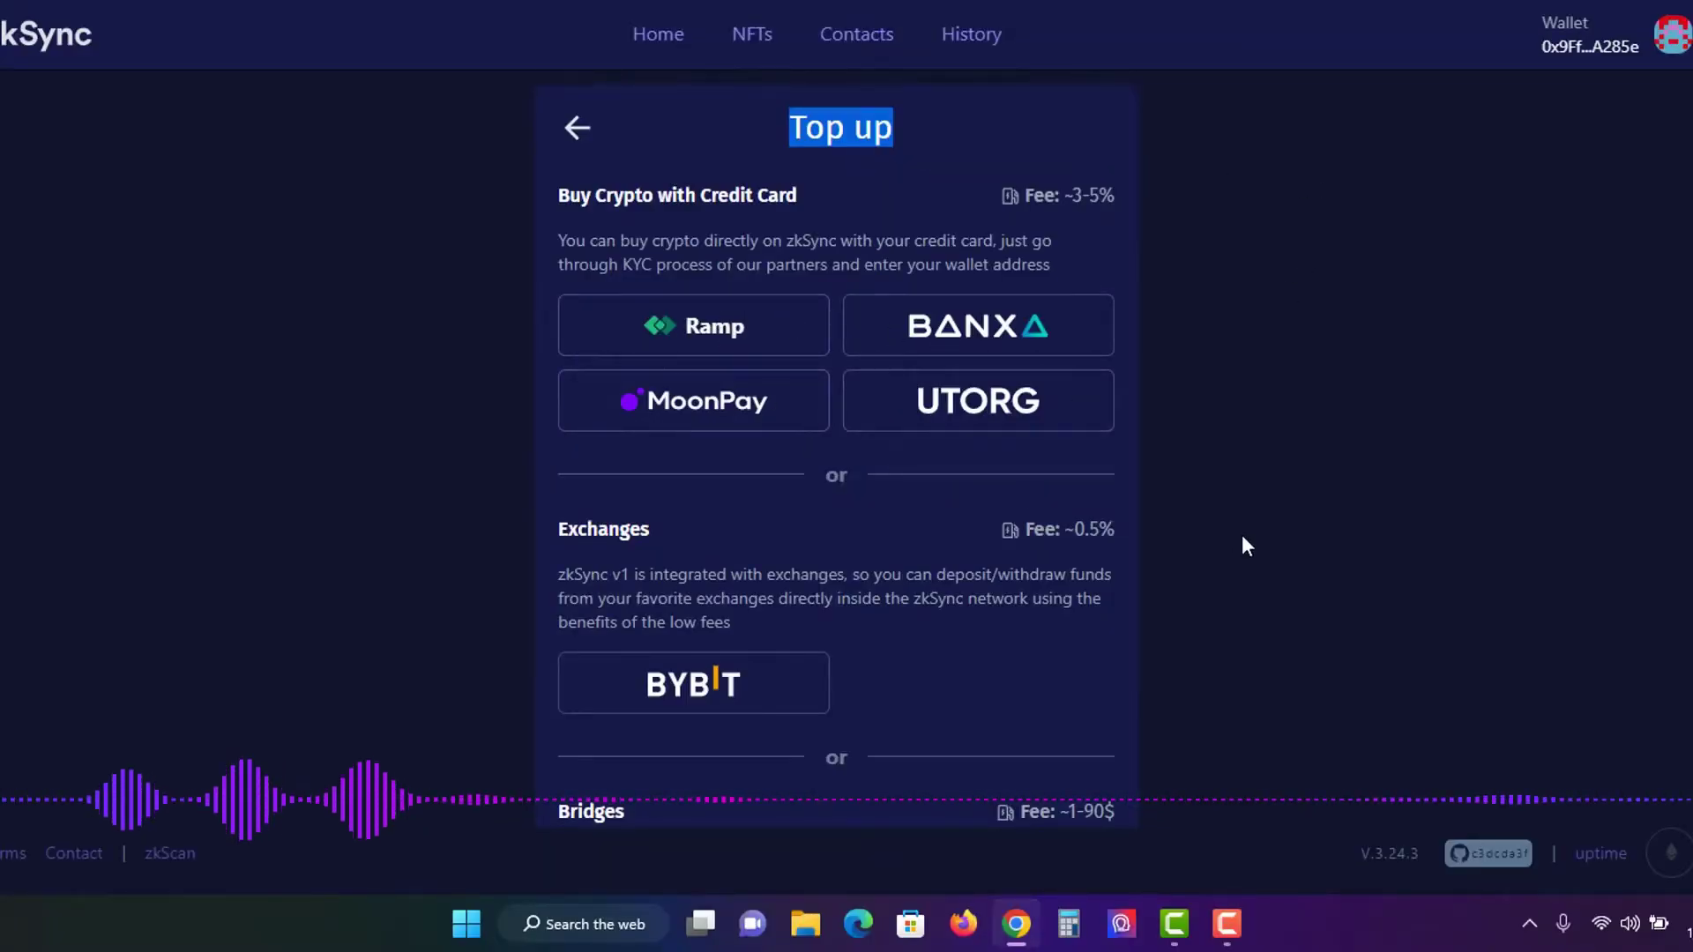
pyautogui.scroll(-3, 775, 453)
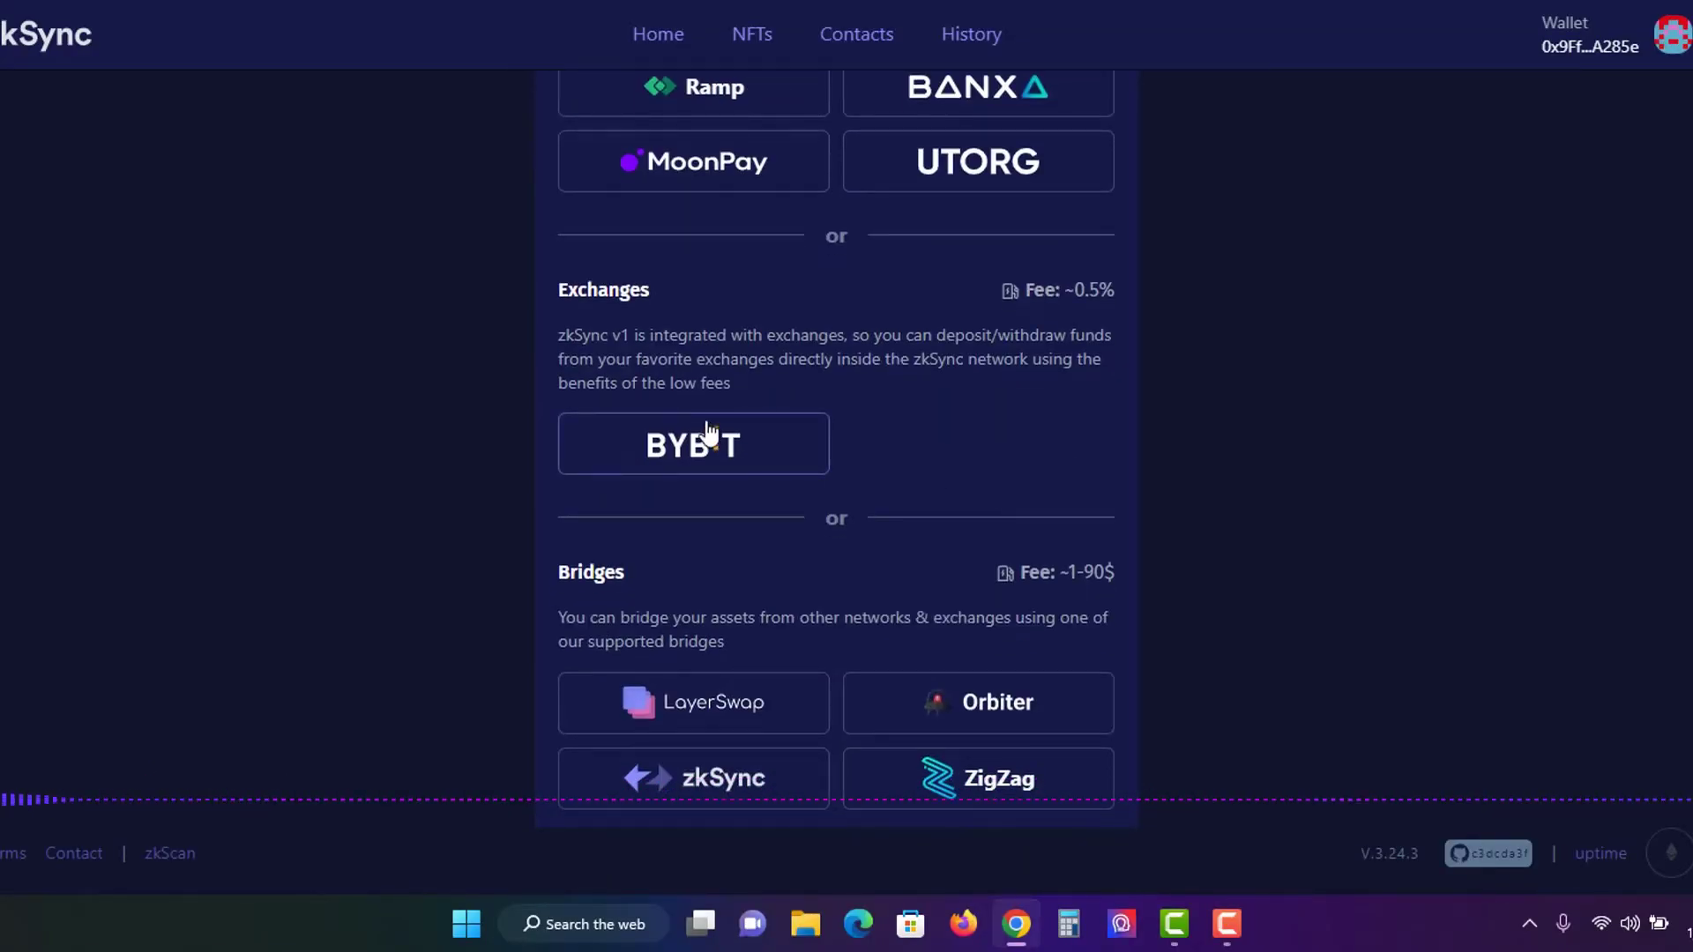
pyautogui.scroll(-1, 755, 631)
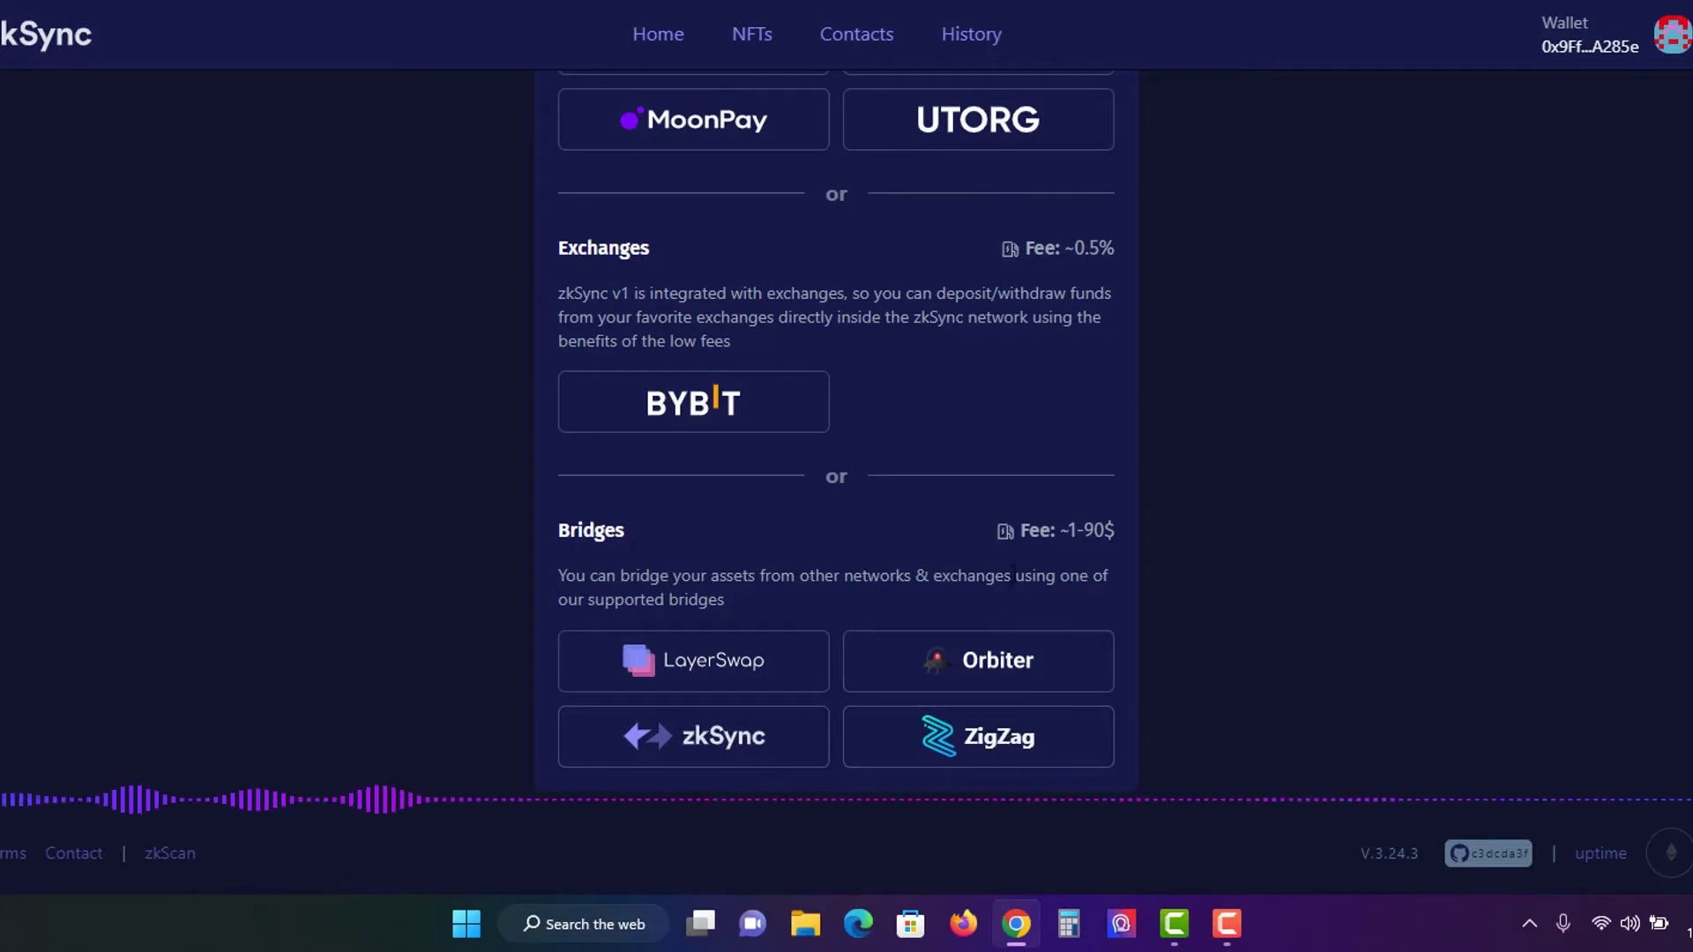
pyautogui.scroll(3, 914, 616)
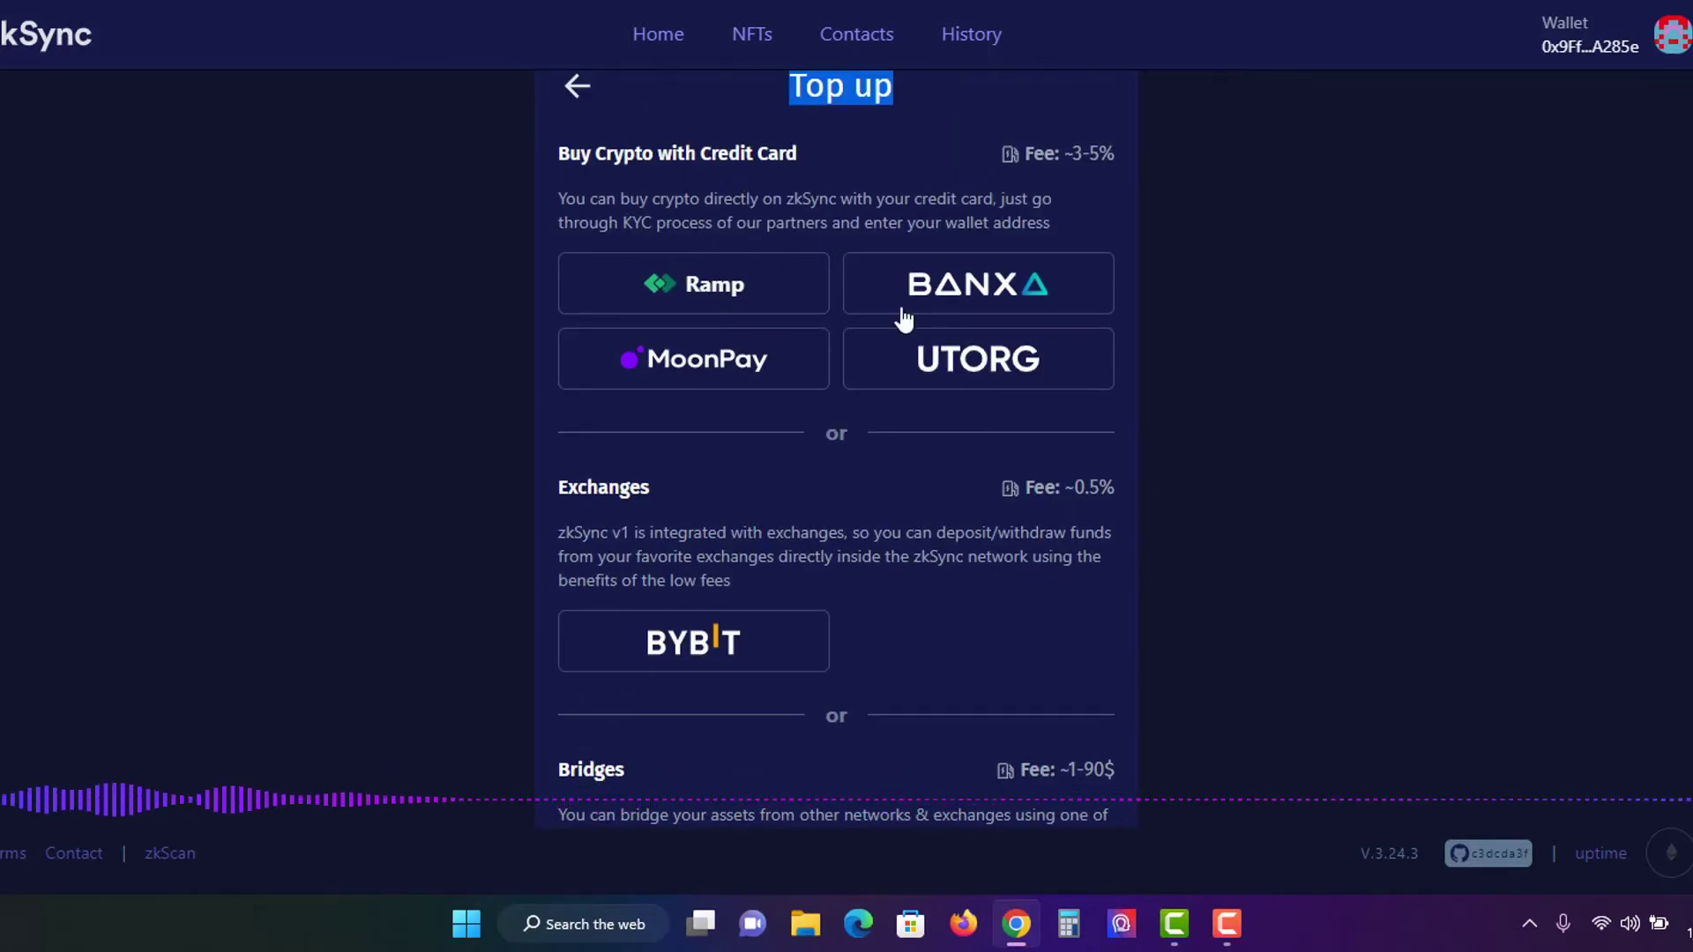
pyautogui.scroll(-3, 915, 411)
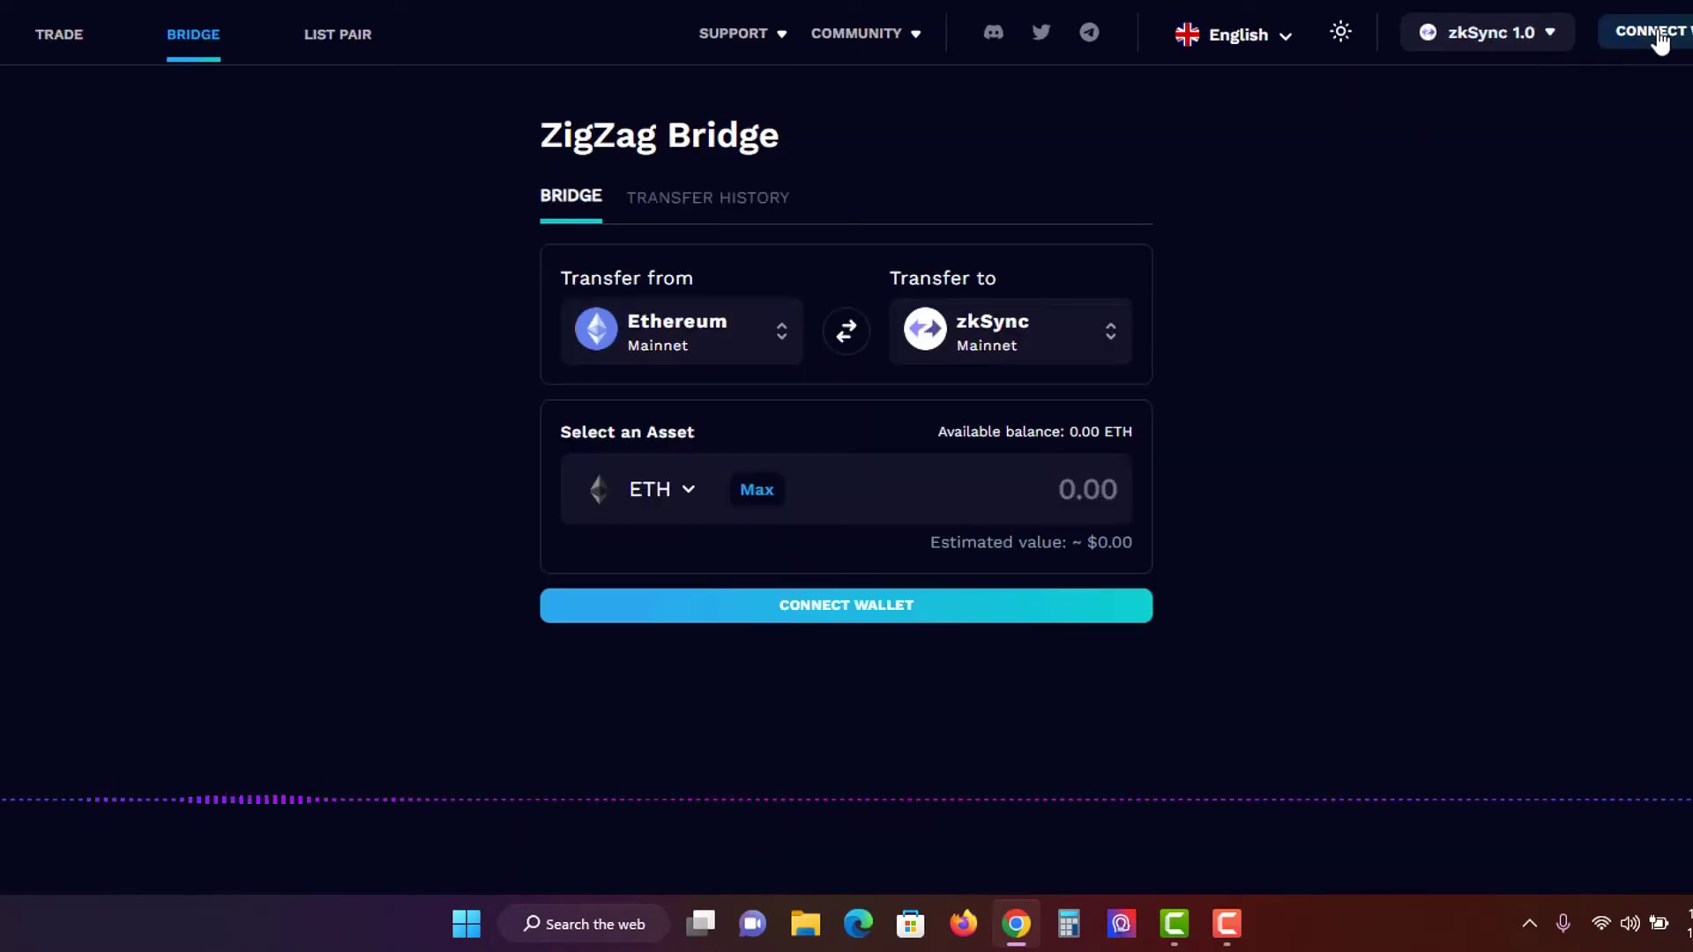
# Connect a wallet to ZigZag Bridge and enter 0.005 ETH as the amount.
pyautogui.click(1658, 35)
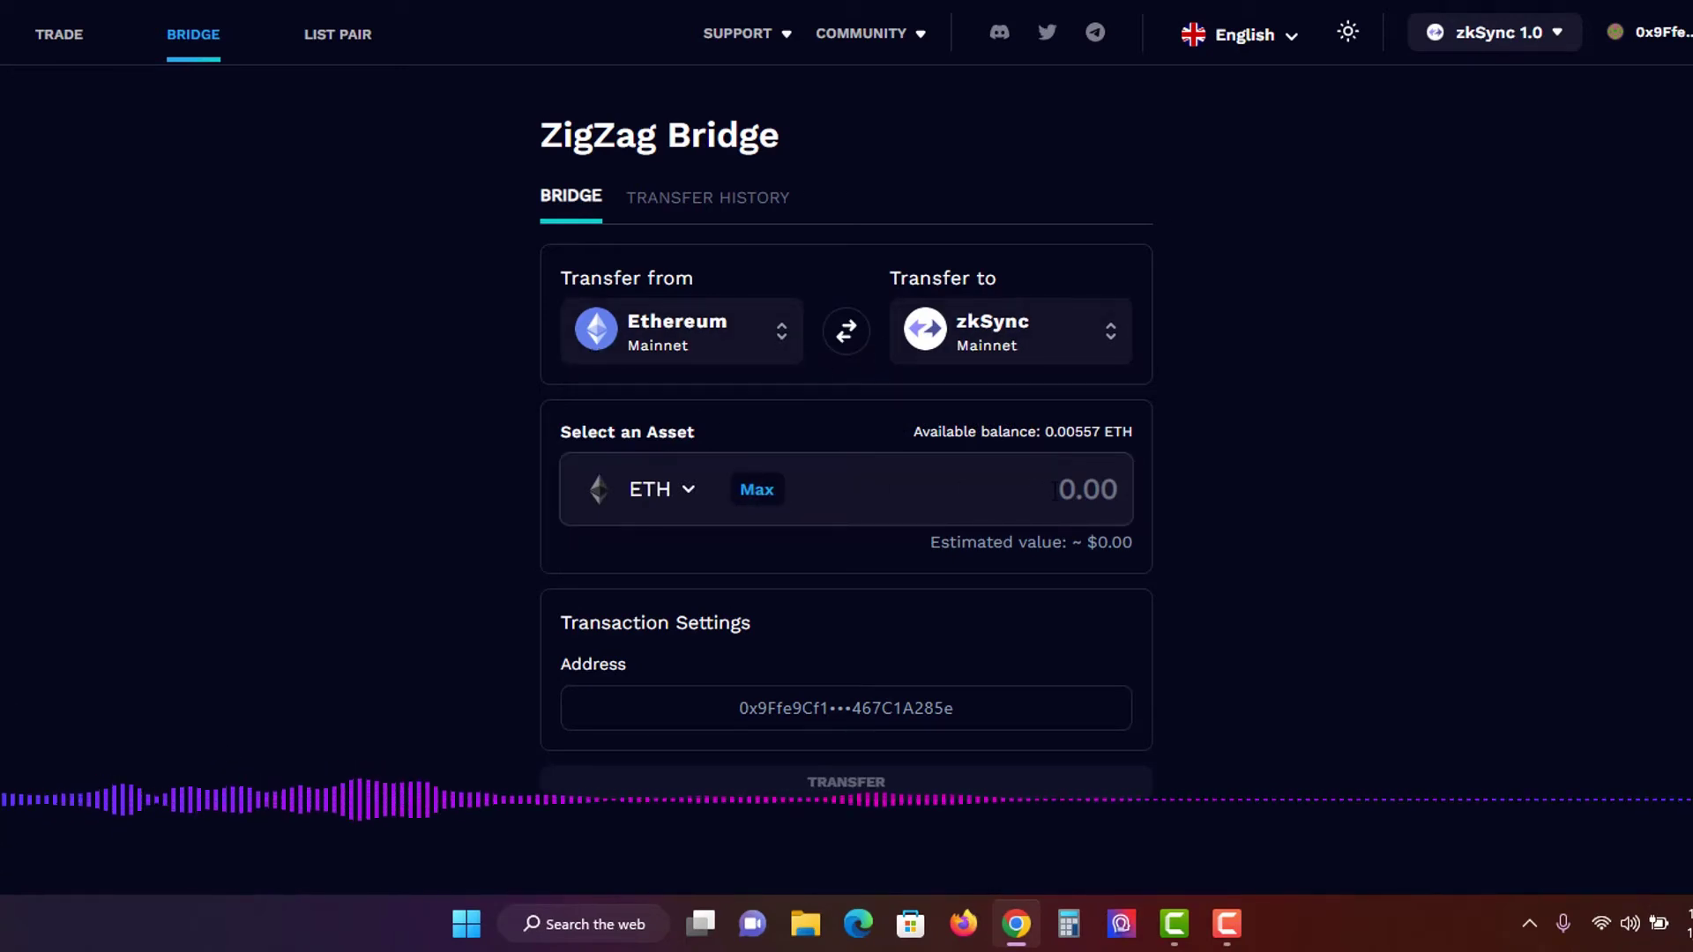
pyautogui.click(1055, 489)
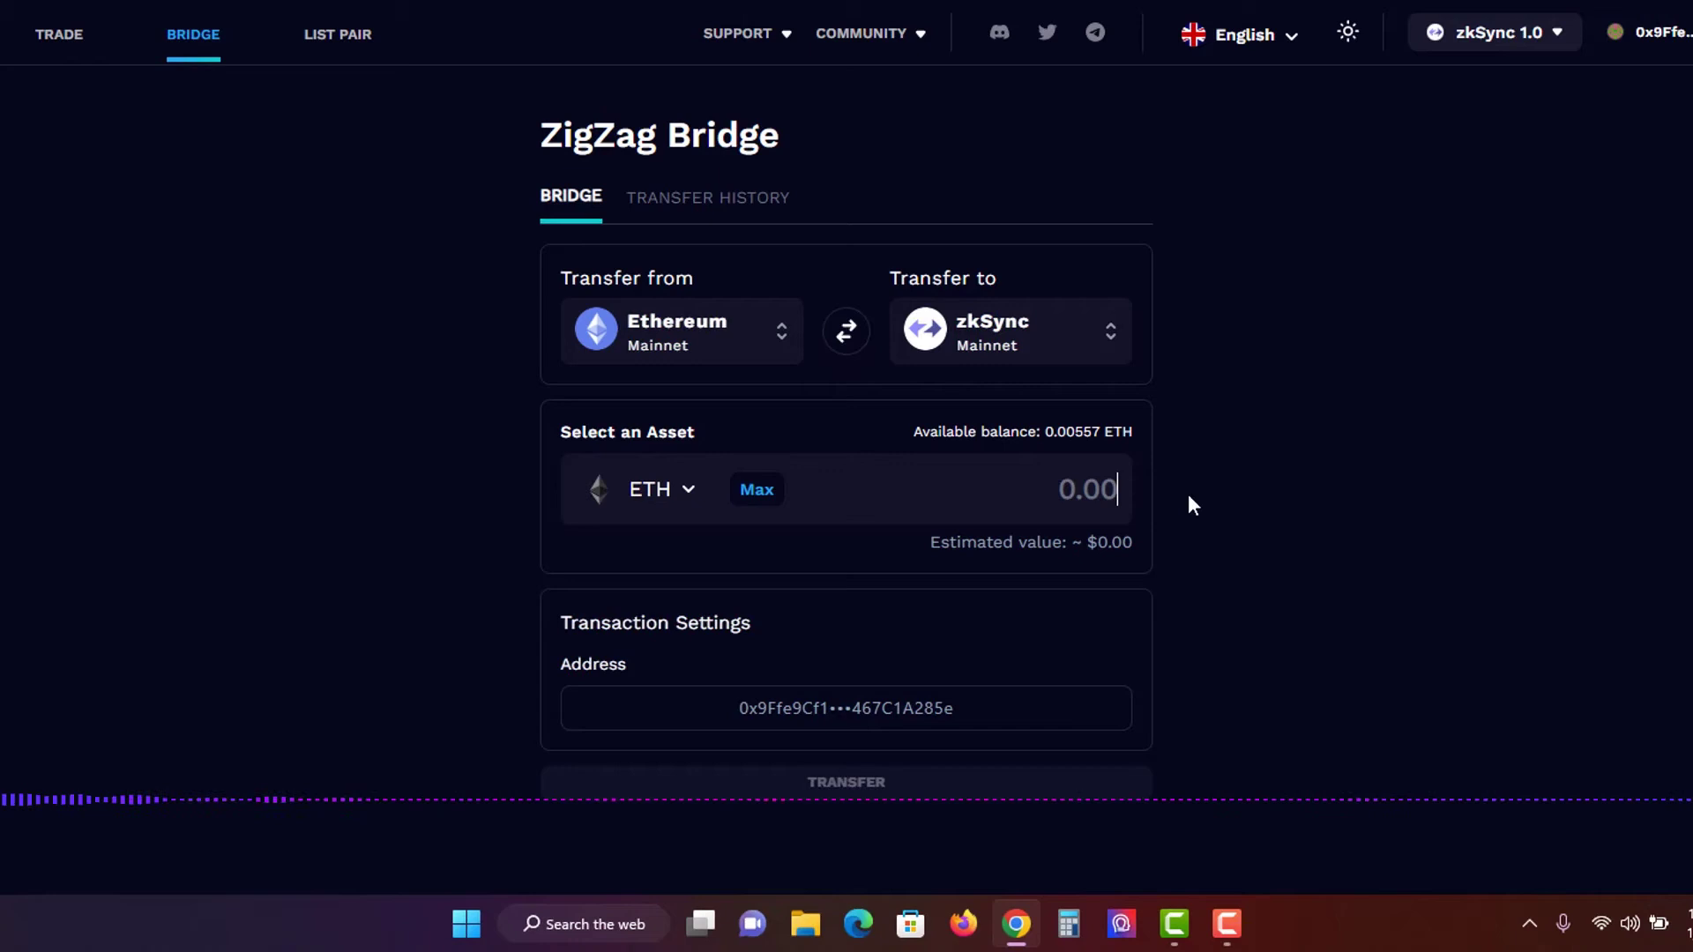
pyautogui.write('0.005')
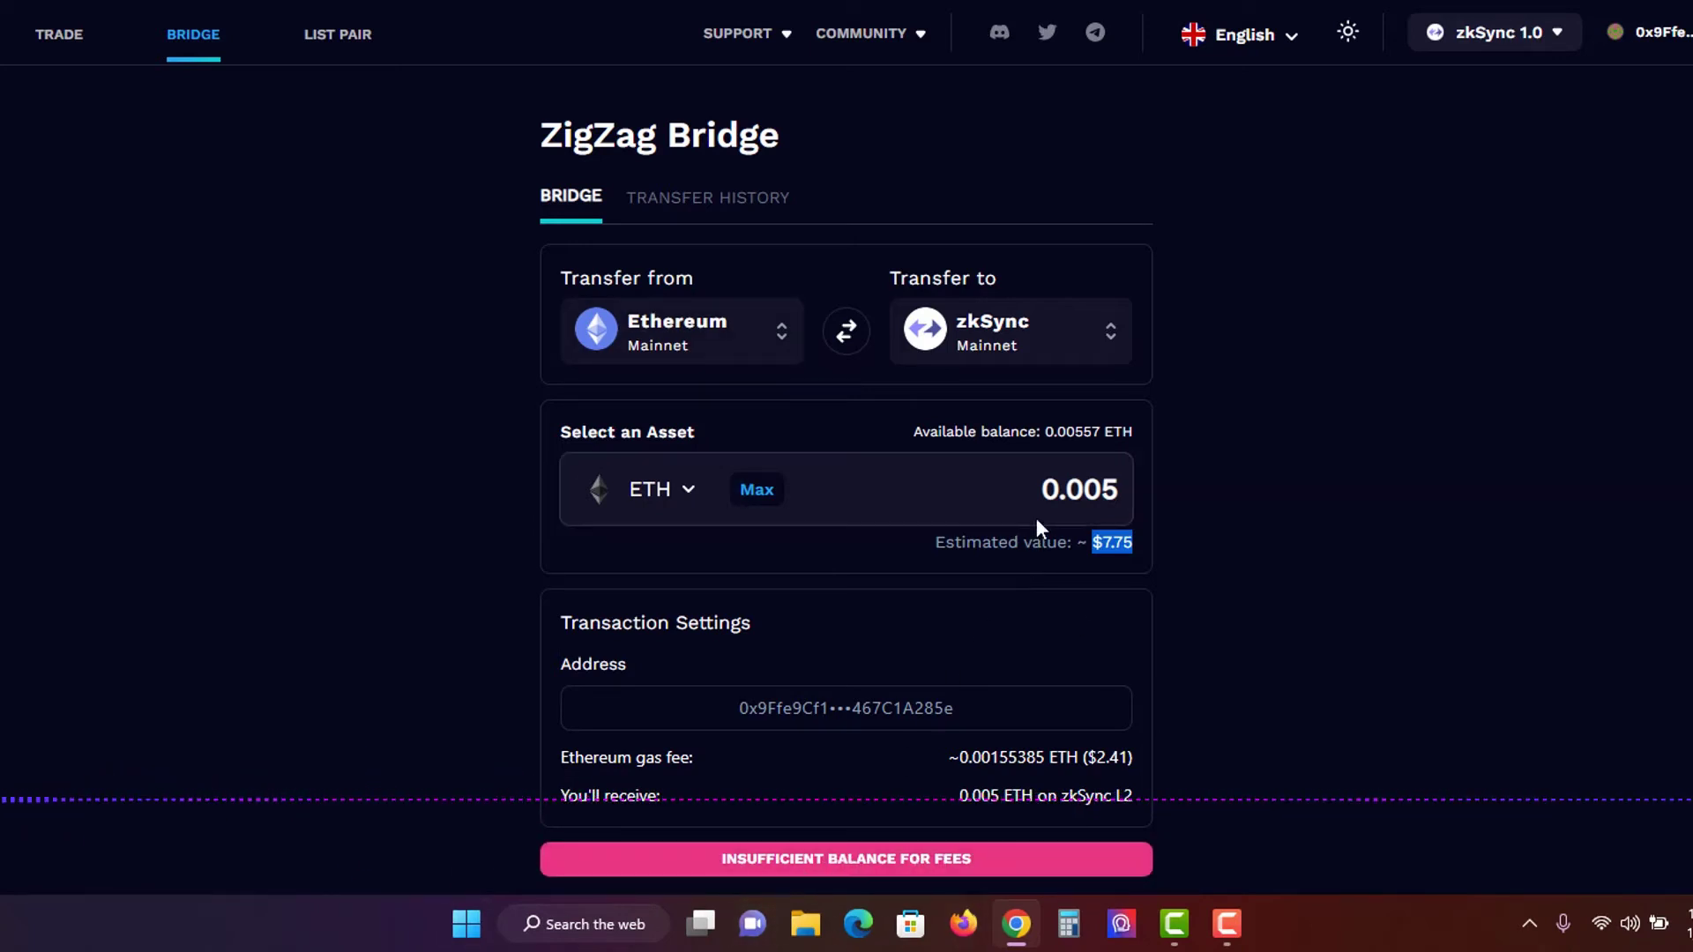
# Lower the amount to 0.001 ETH and transfer it from Ethereum to zkSync Mainnet.
pyautogui.click(1110, 491)
pyautogui.press('BackSpace')
pyautogui.write('1')
pyautogui.doubleClick(1221, 685)
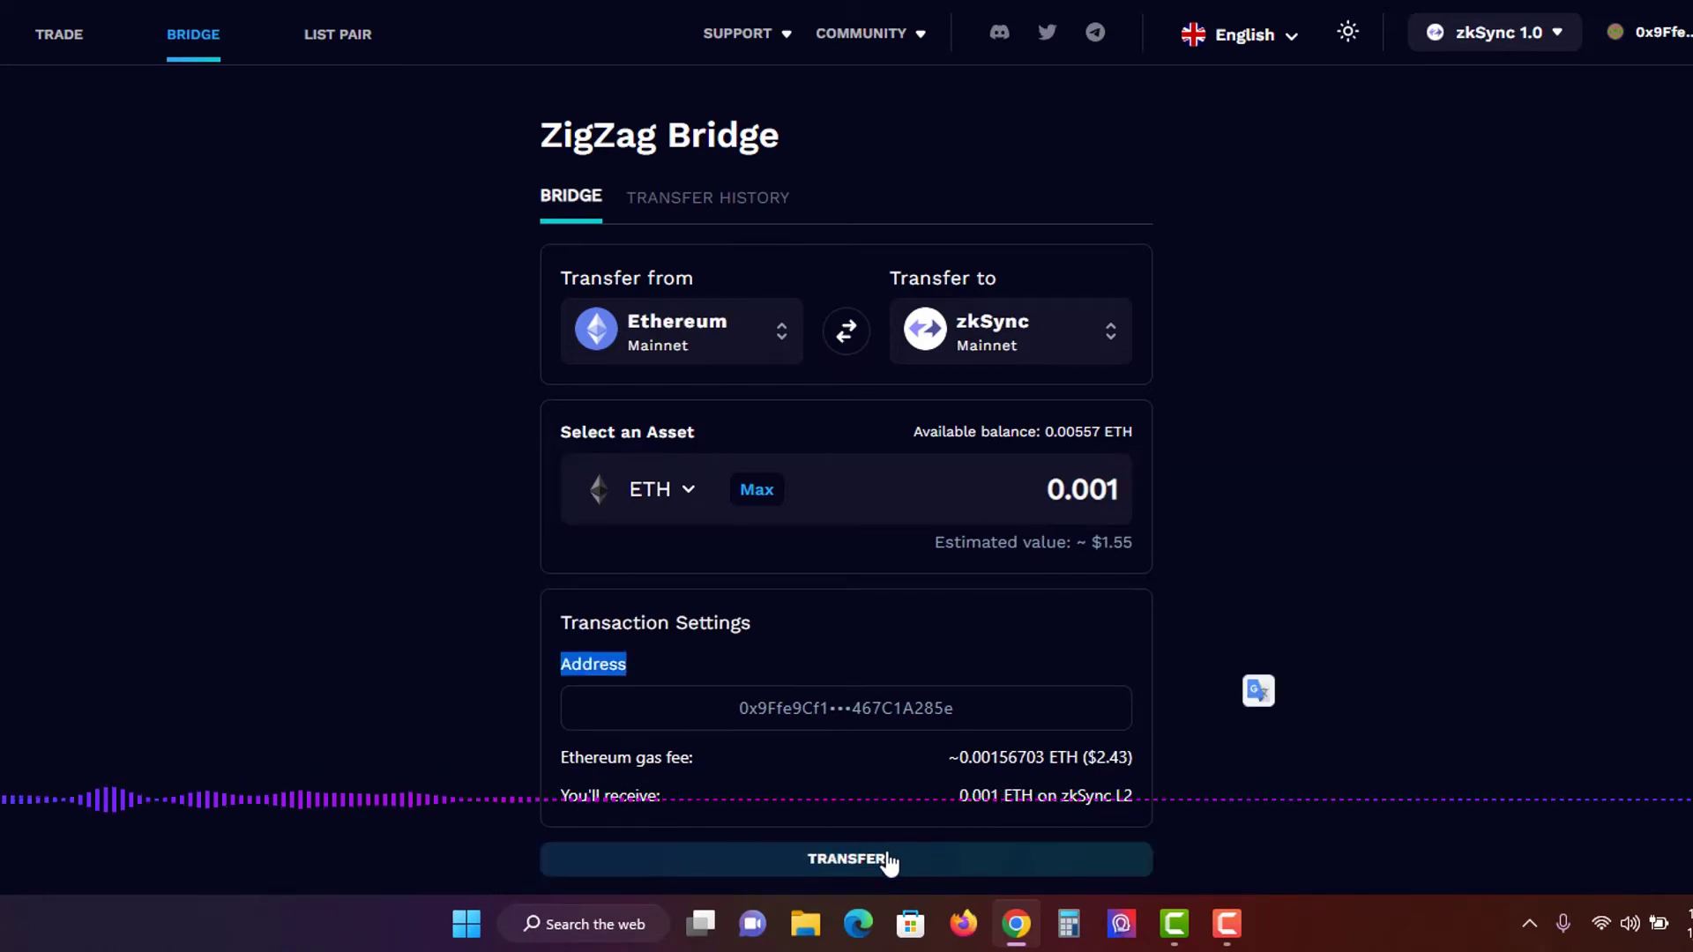
pyautogui.click(884, 859)
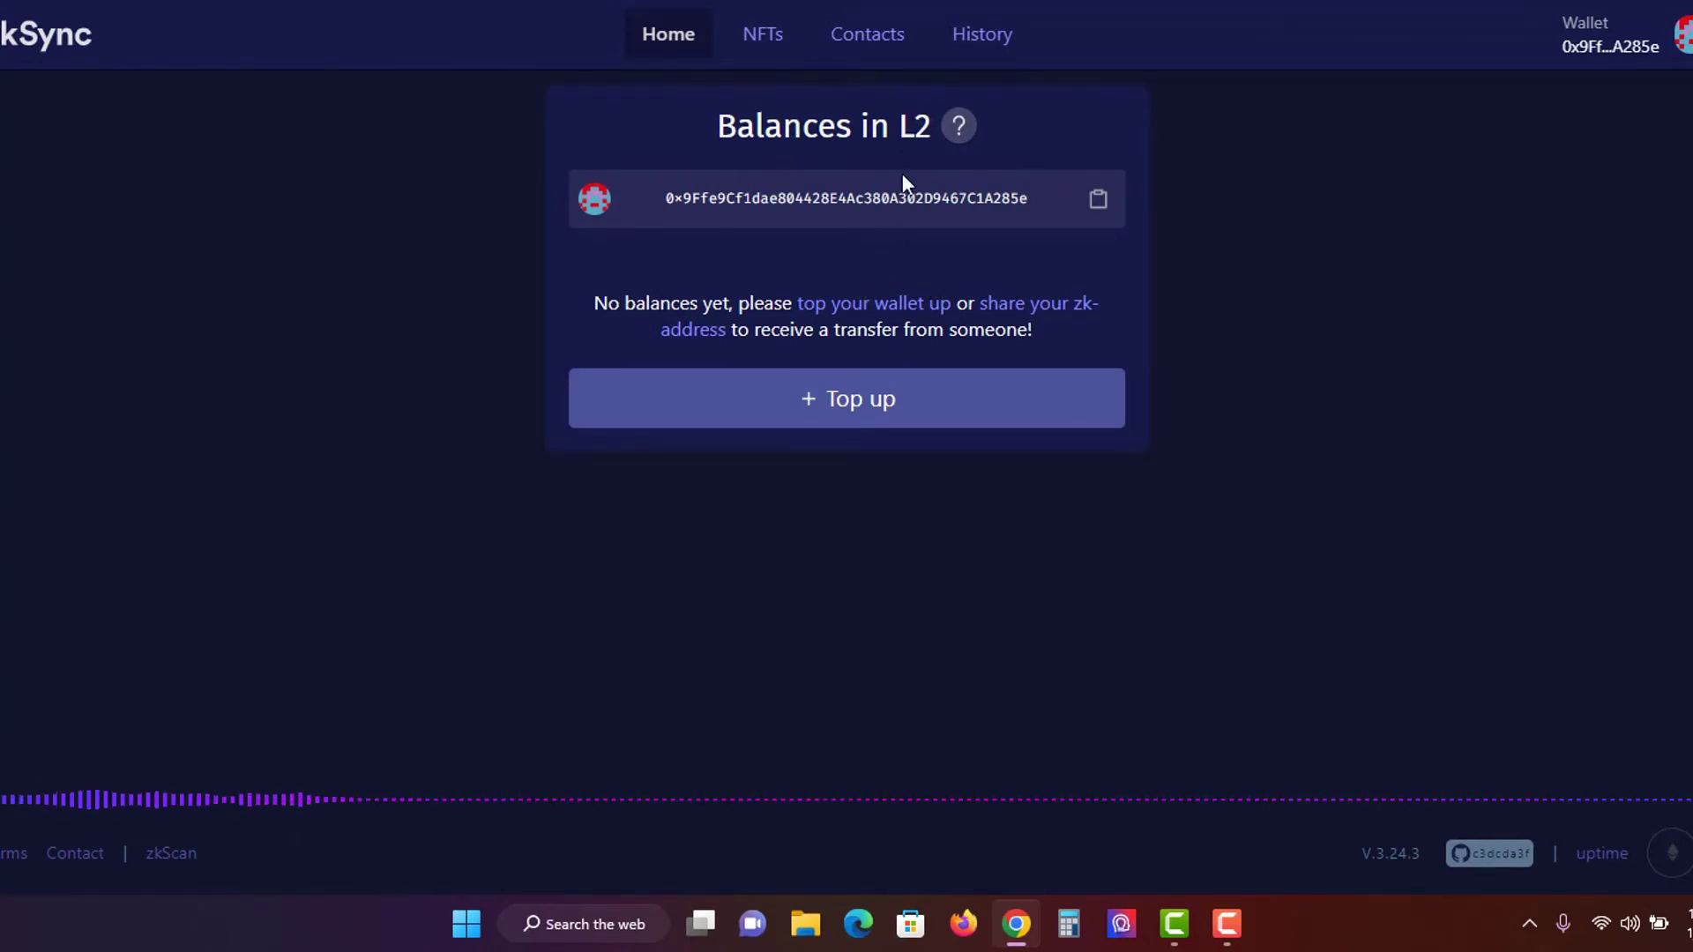
pyautogui.click(1061, 321)
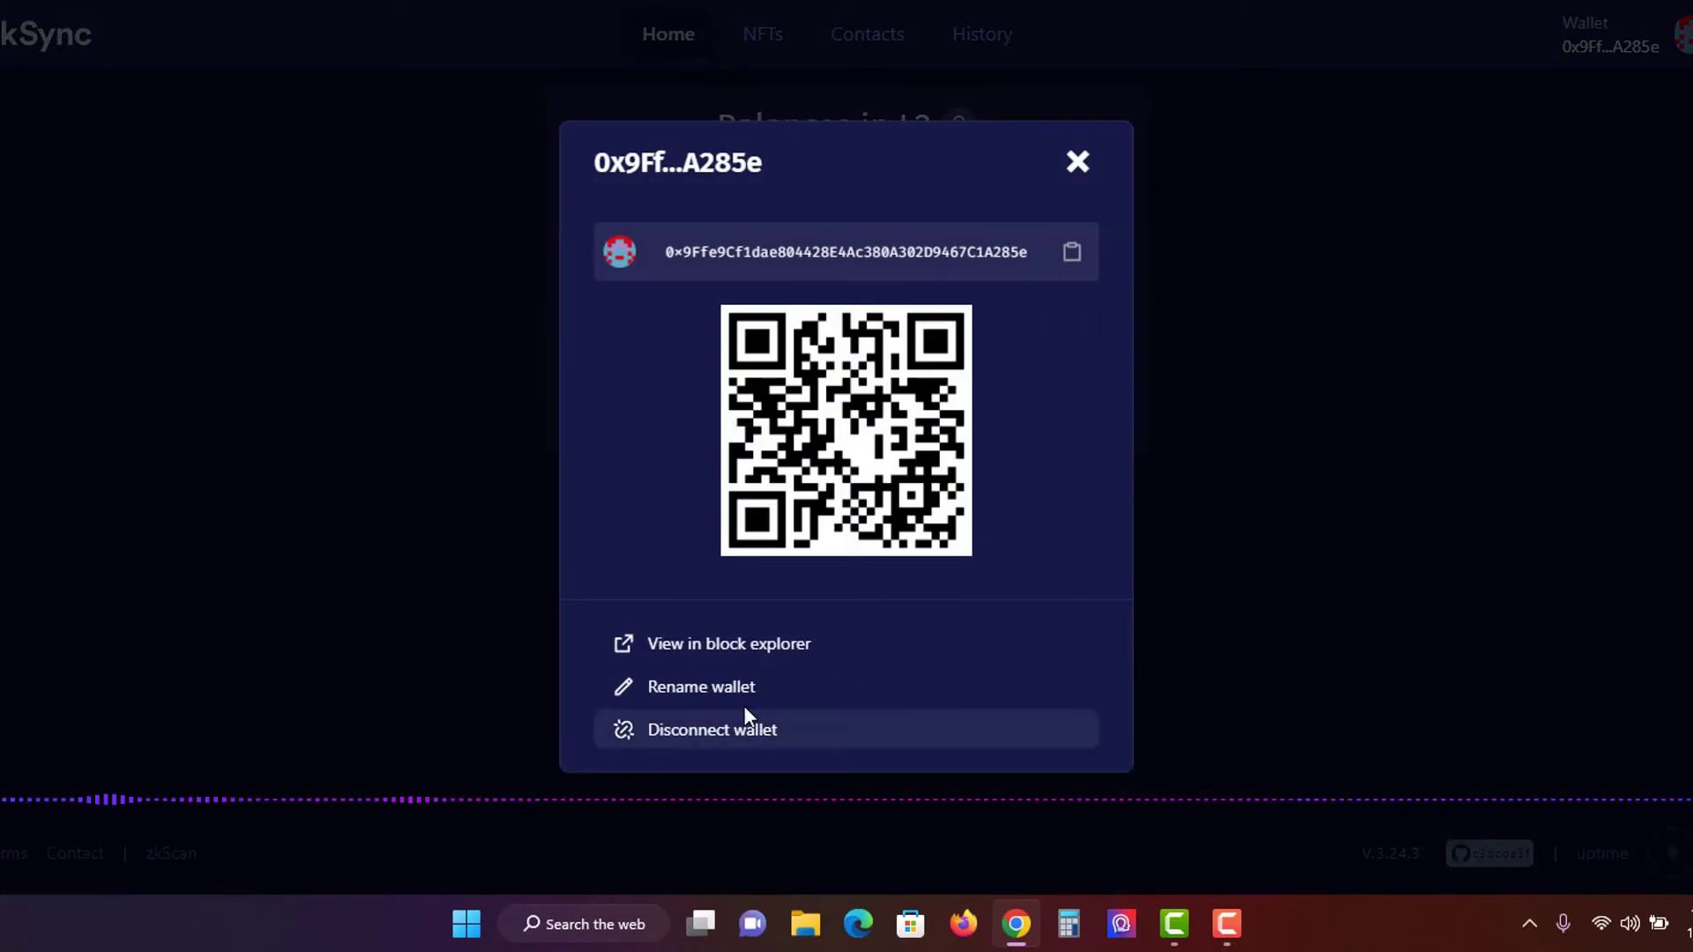
pyautogui.click(1077, 163)
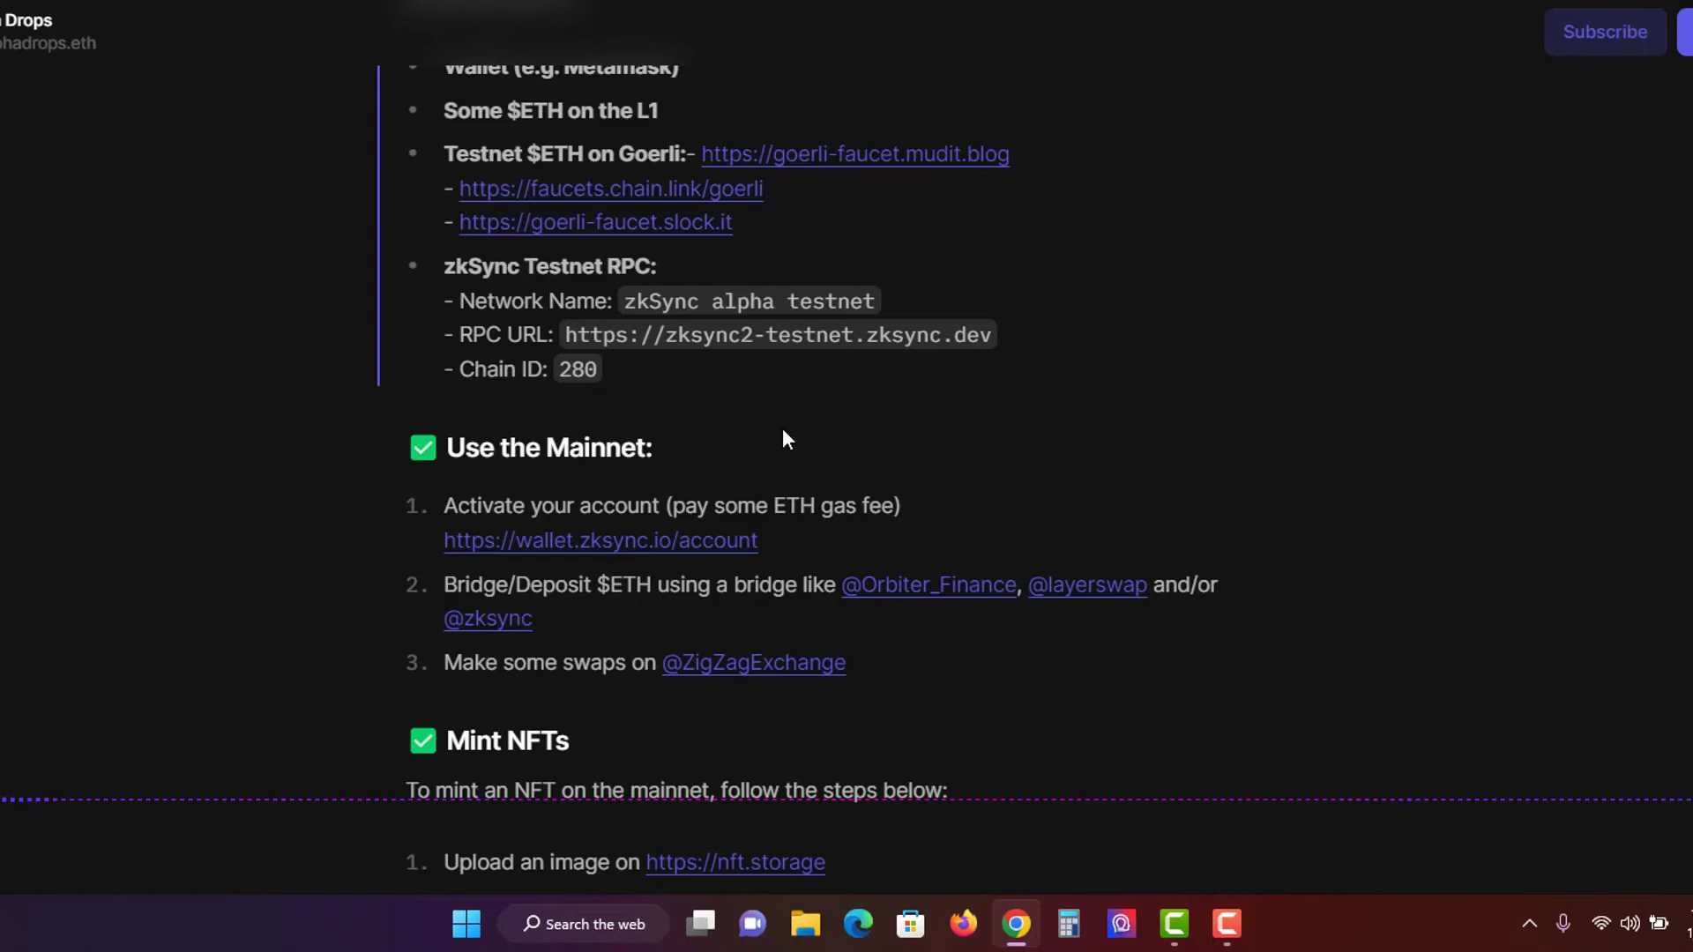
# Highlight the Mint NFTs section heading and its intro sentence in the guide.
pyautogui.scroll(2, 812, 448)
pyautogui.scroll(-4, 832, 502)
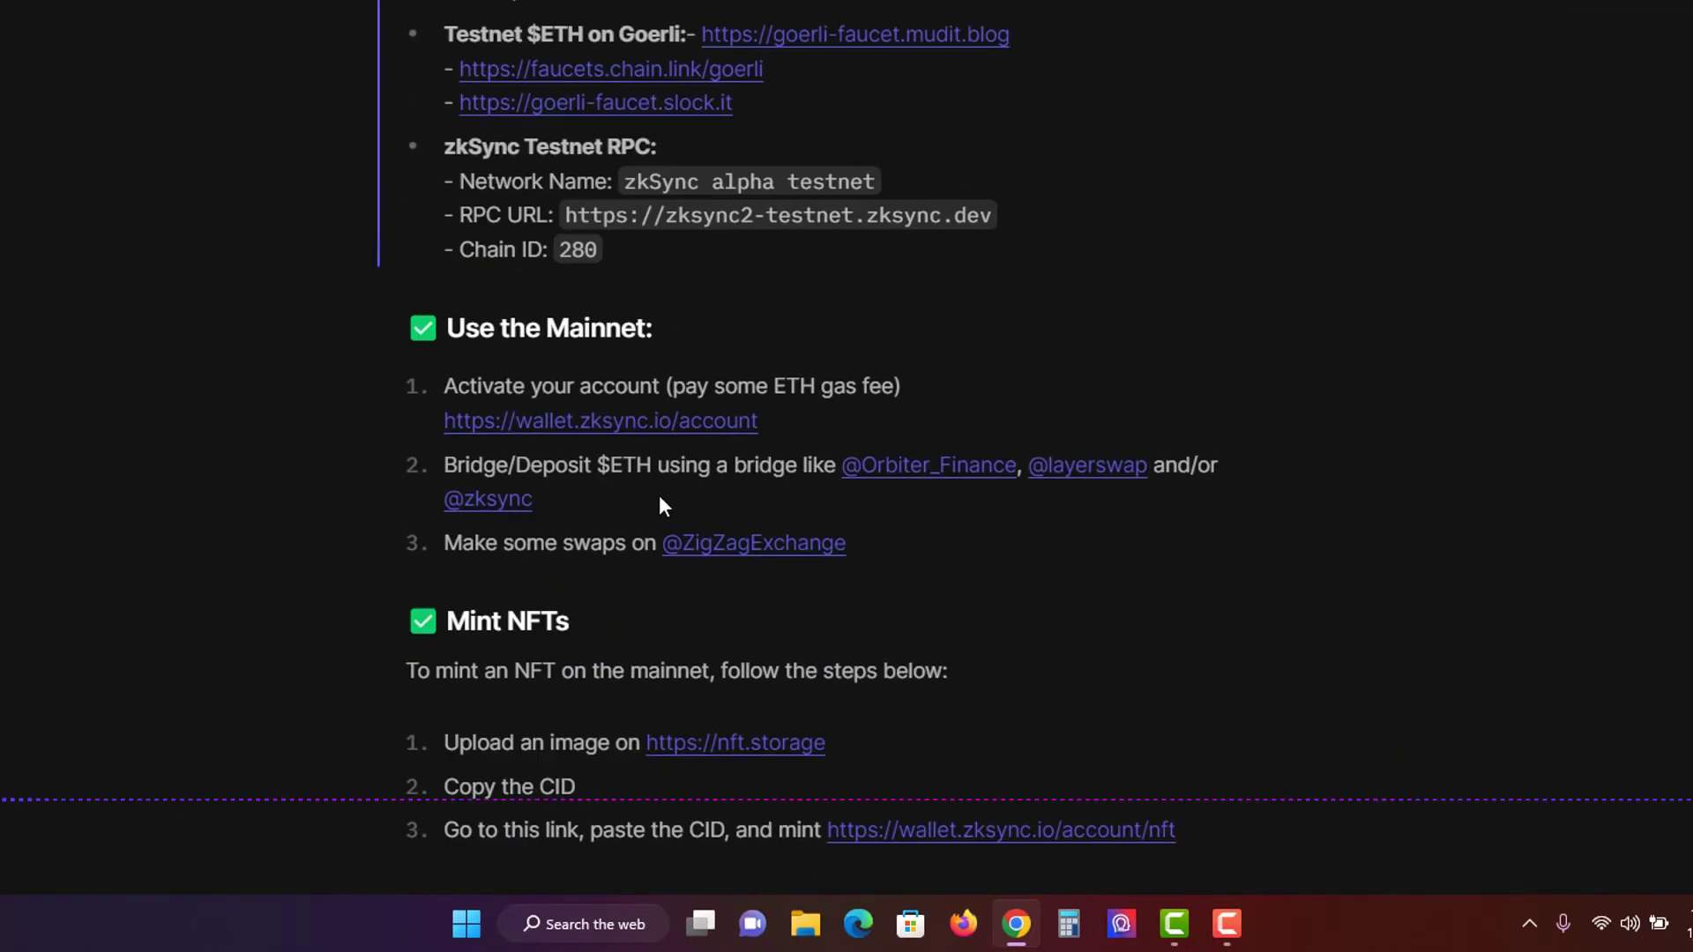
pyautogui.scroll(-1, 658, 501)
pyautogui.moveTo(444, 501); pyautogui.dragTo(920, 568)
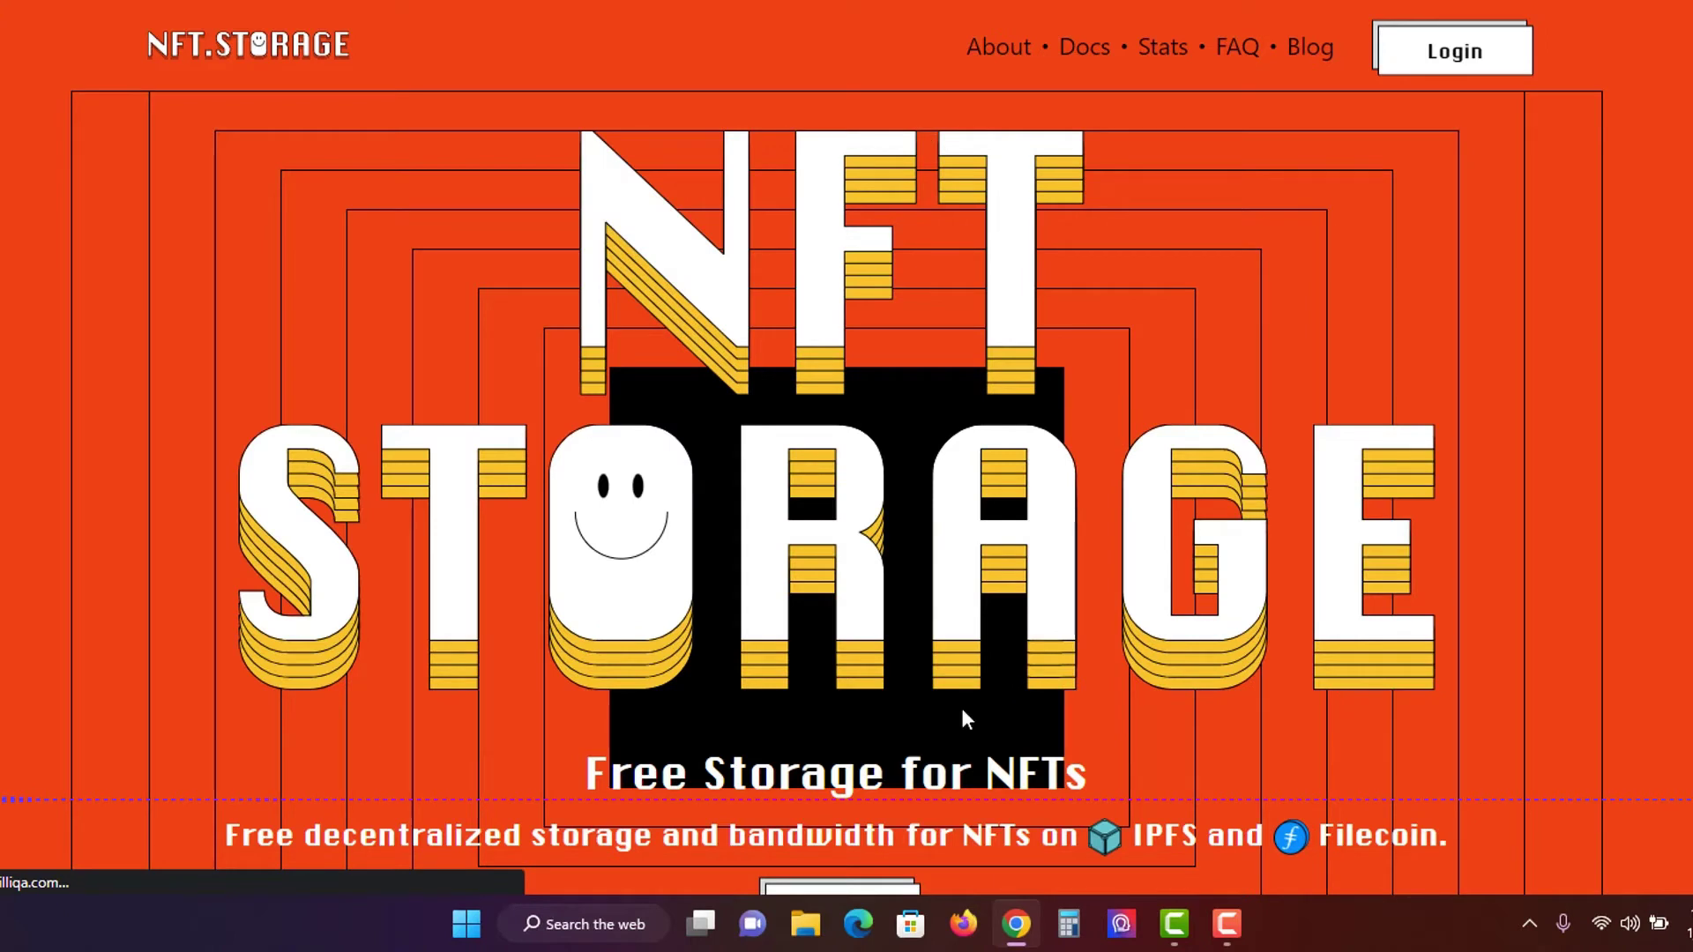
# Log in to NFT.Storage with the account email to reach the Files page.
pyautogui.click(1451, 60)
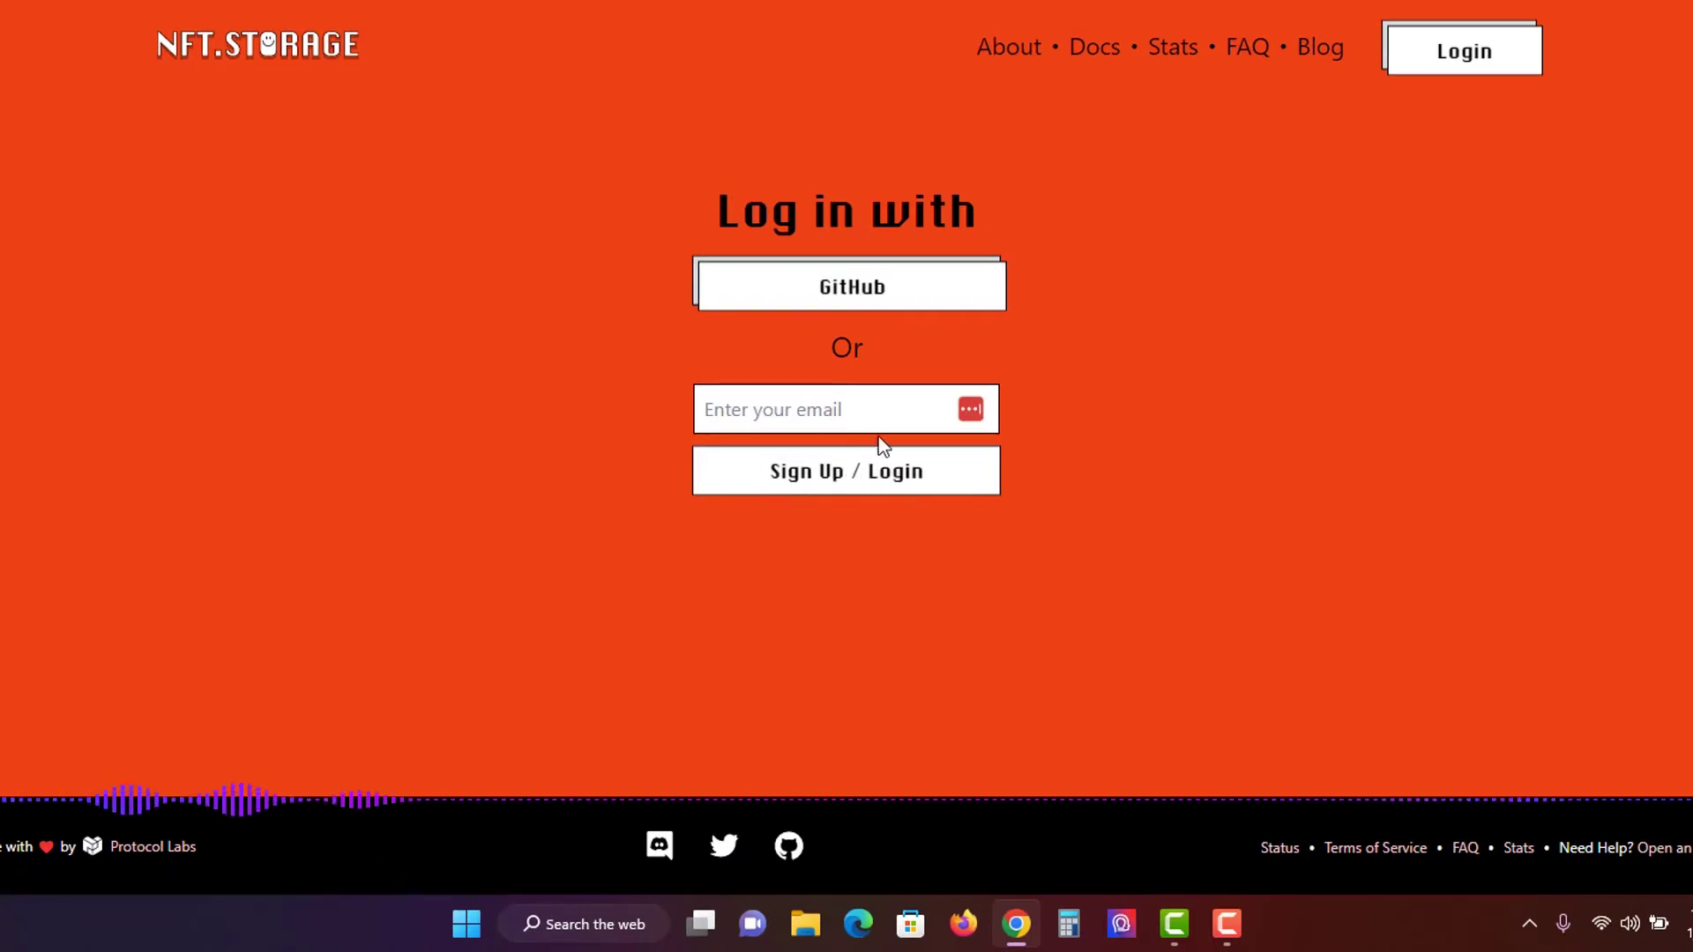
pyautogui.click(816, 476)
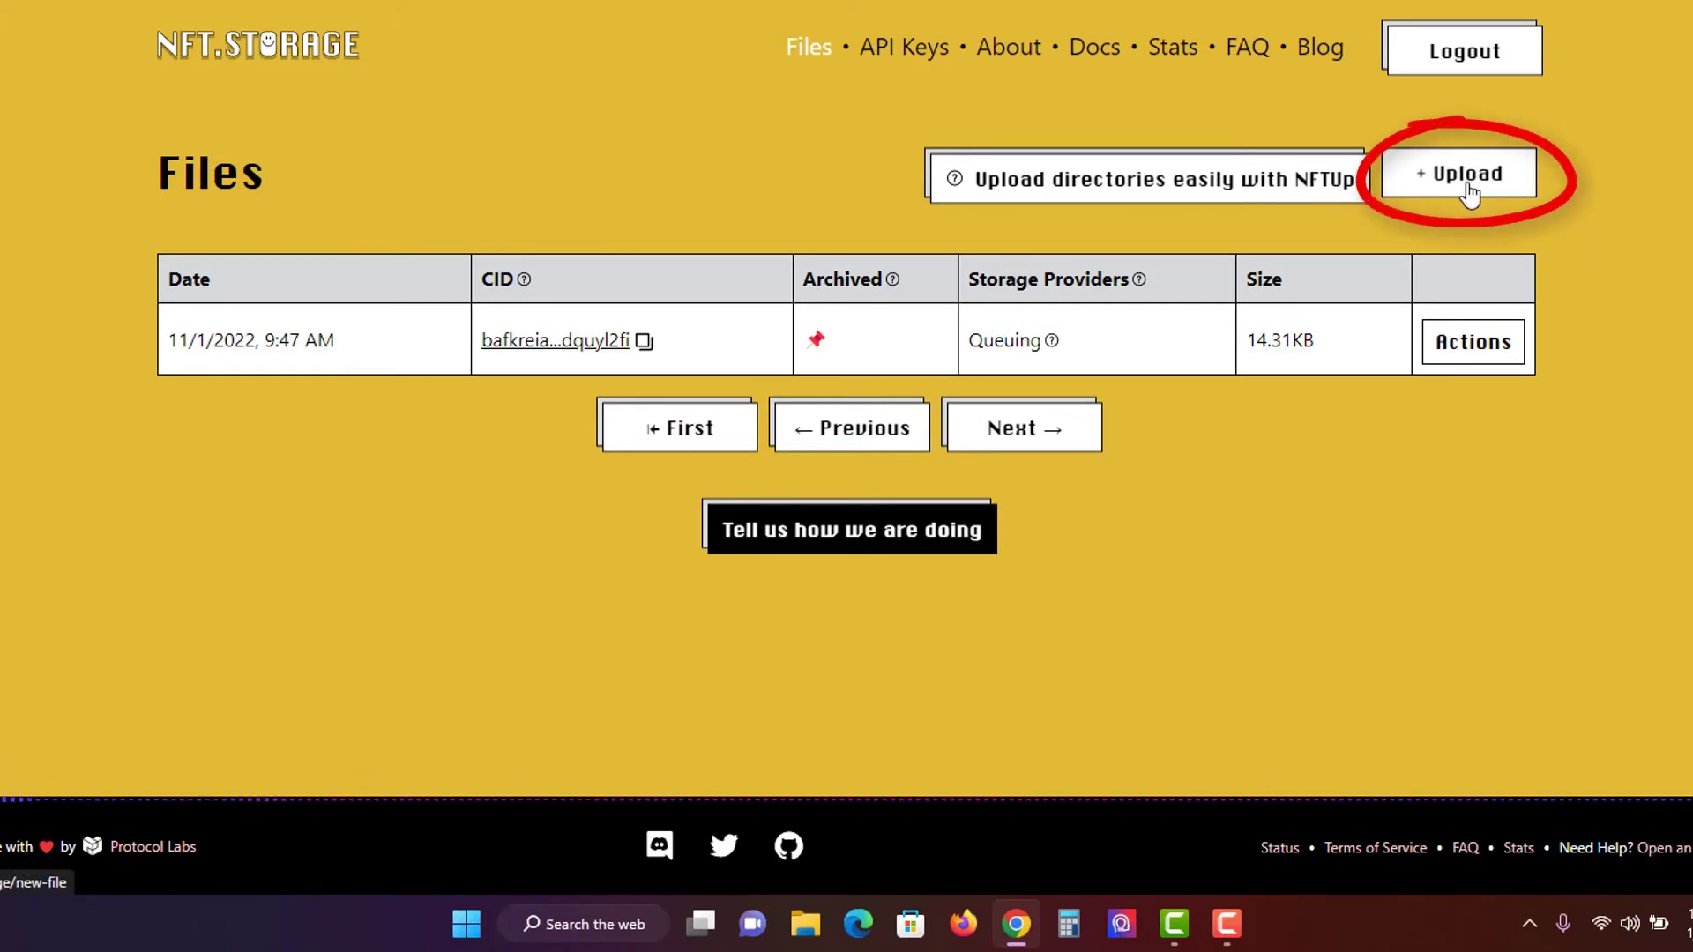
pyautogui.click(1471, 176)
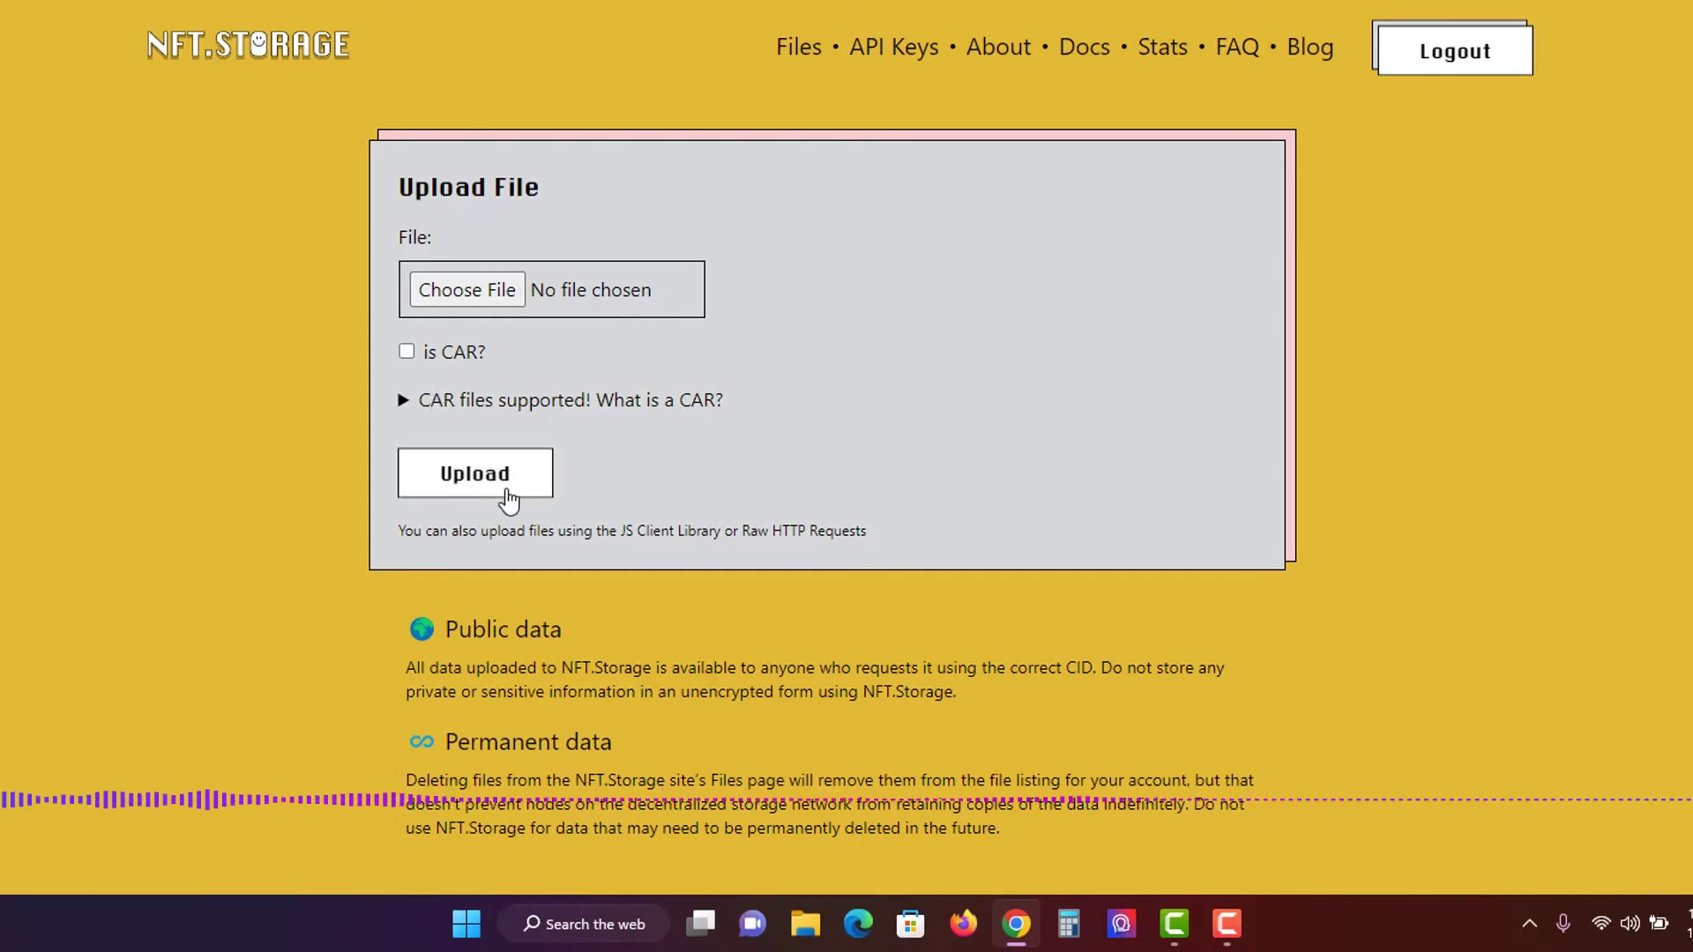
pyautogui.click(509, 500)
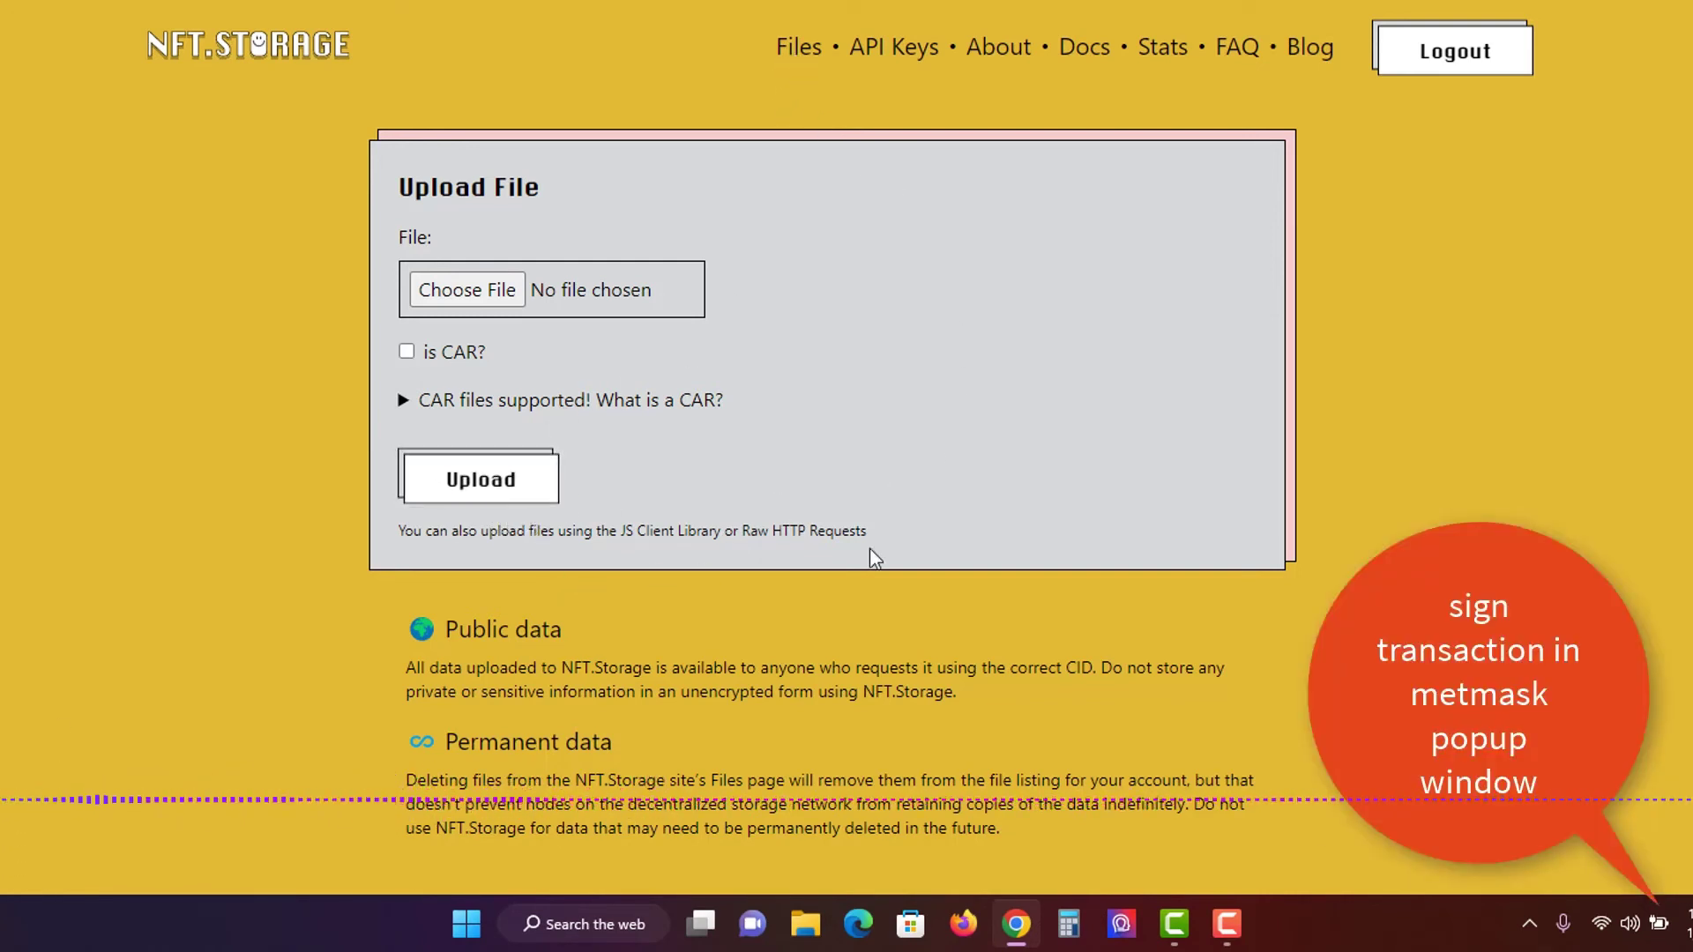
pyautogui.click(808, 54)
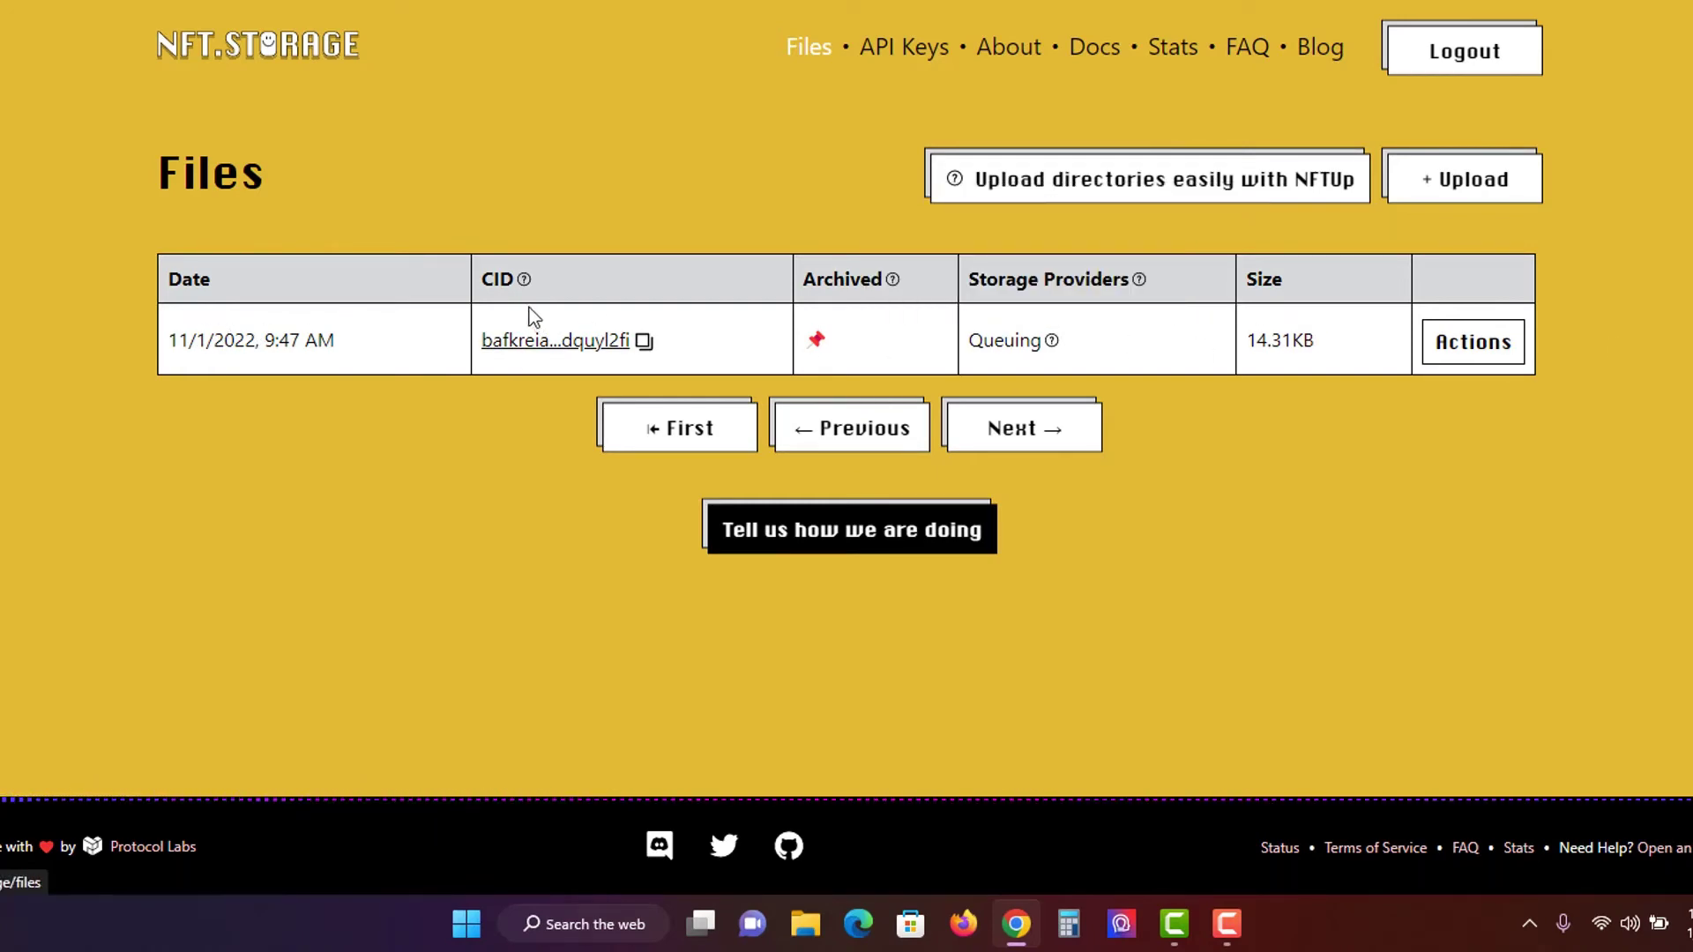
# Copy the CID of the stored 14.31KB file from the Files page.
pyautogui.moveTo(524, 280)
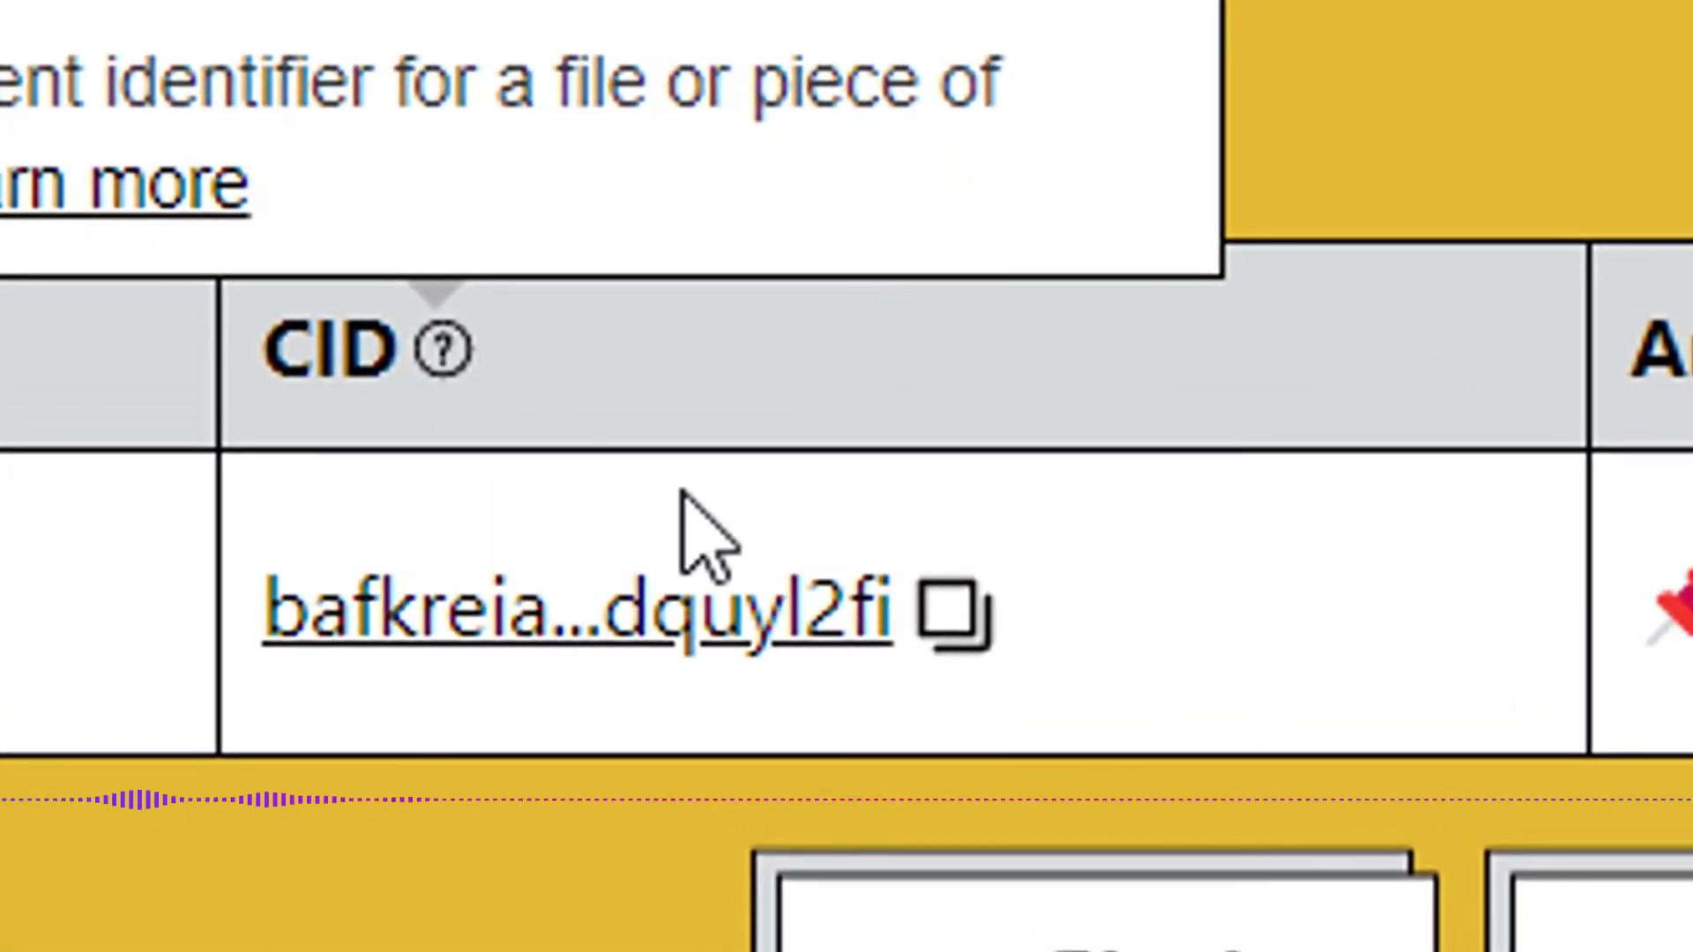
pyautogui.click(950, 610)
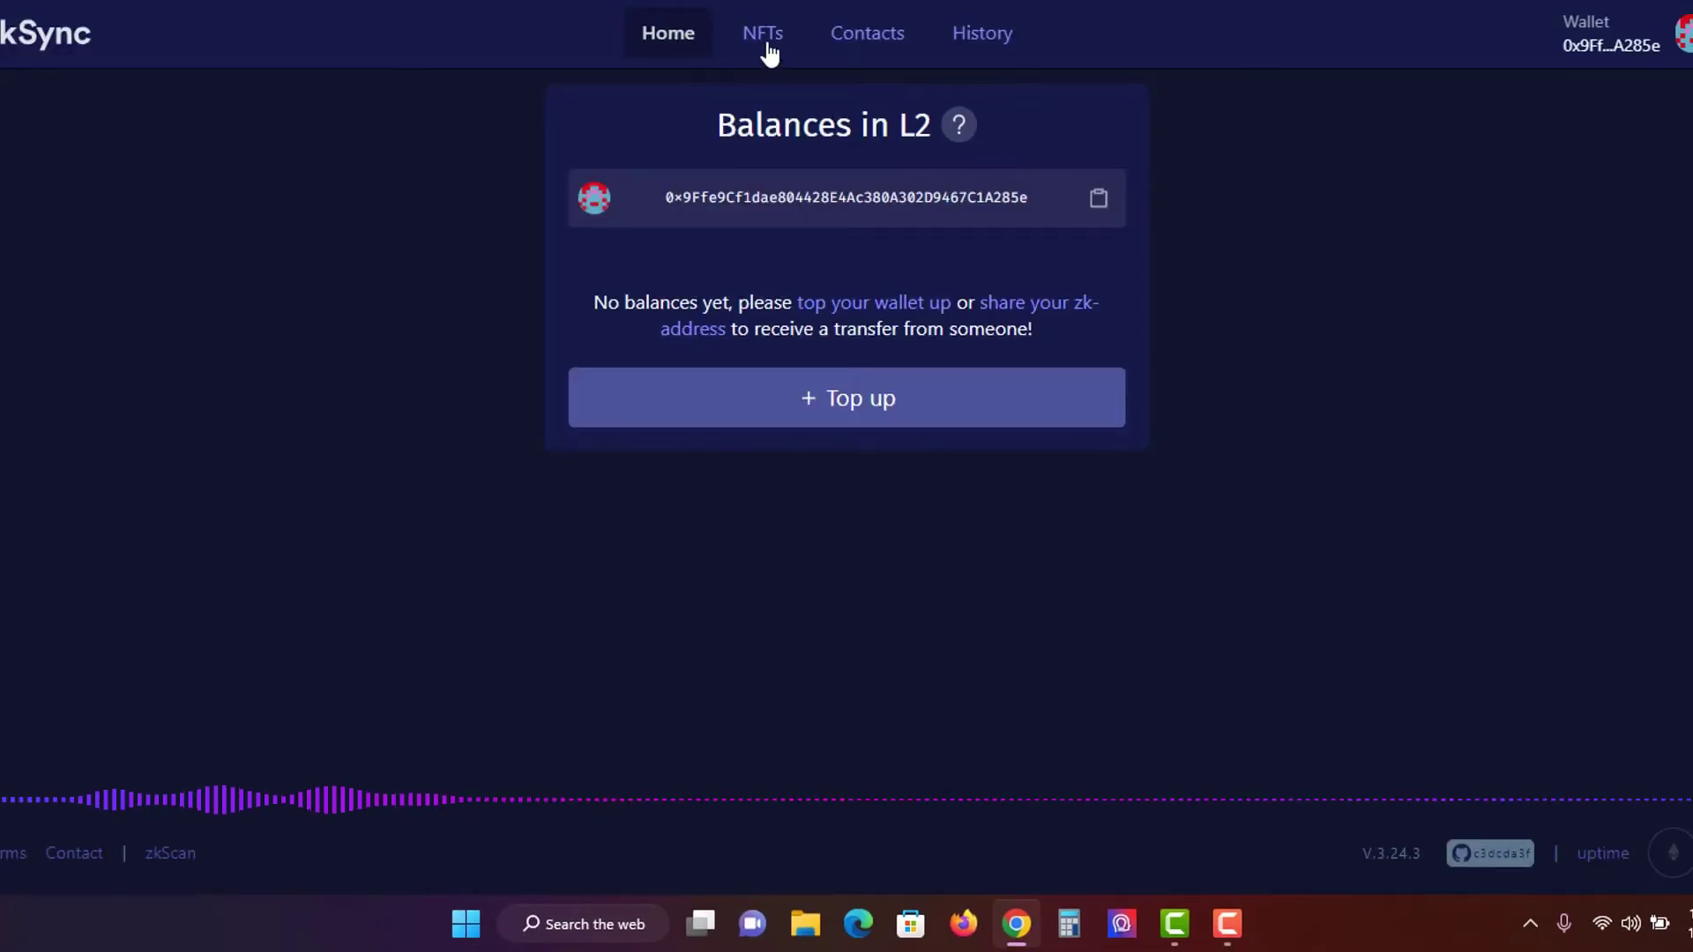
# Open the Mint NFT form from NFTs and authorize minting with a MetaMask signature.
pyautogui.click(767, 42)
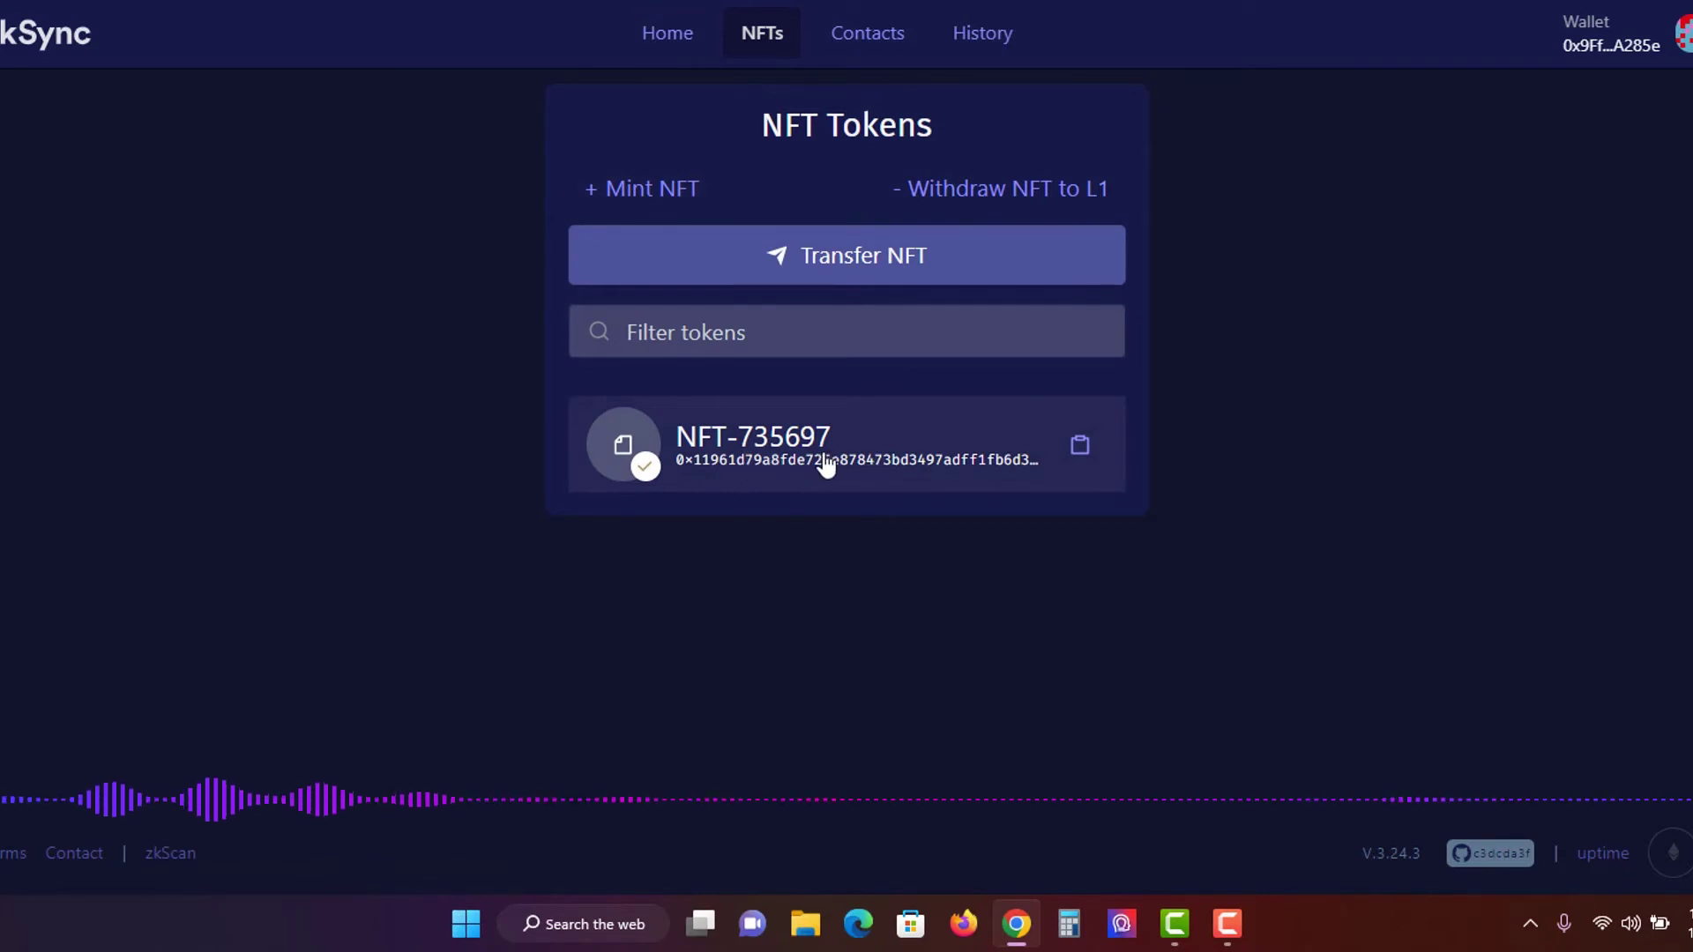
pyautogui.click(669, 196)
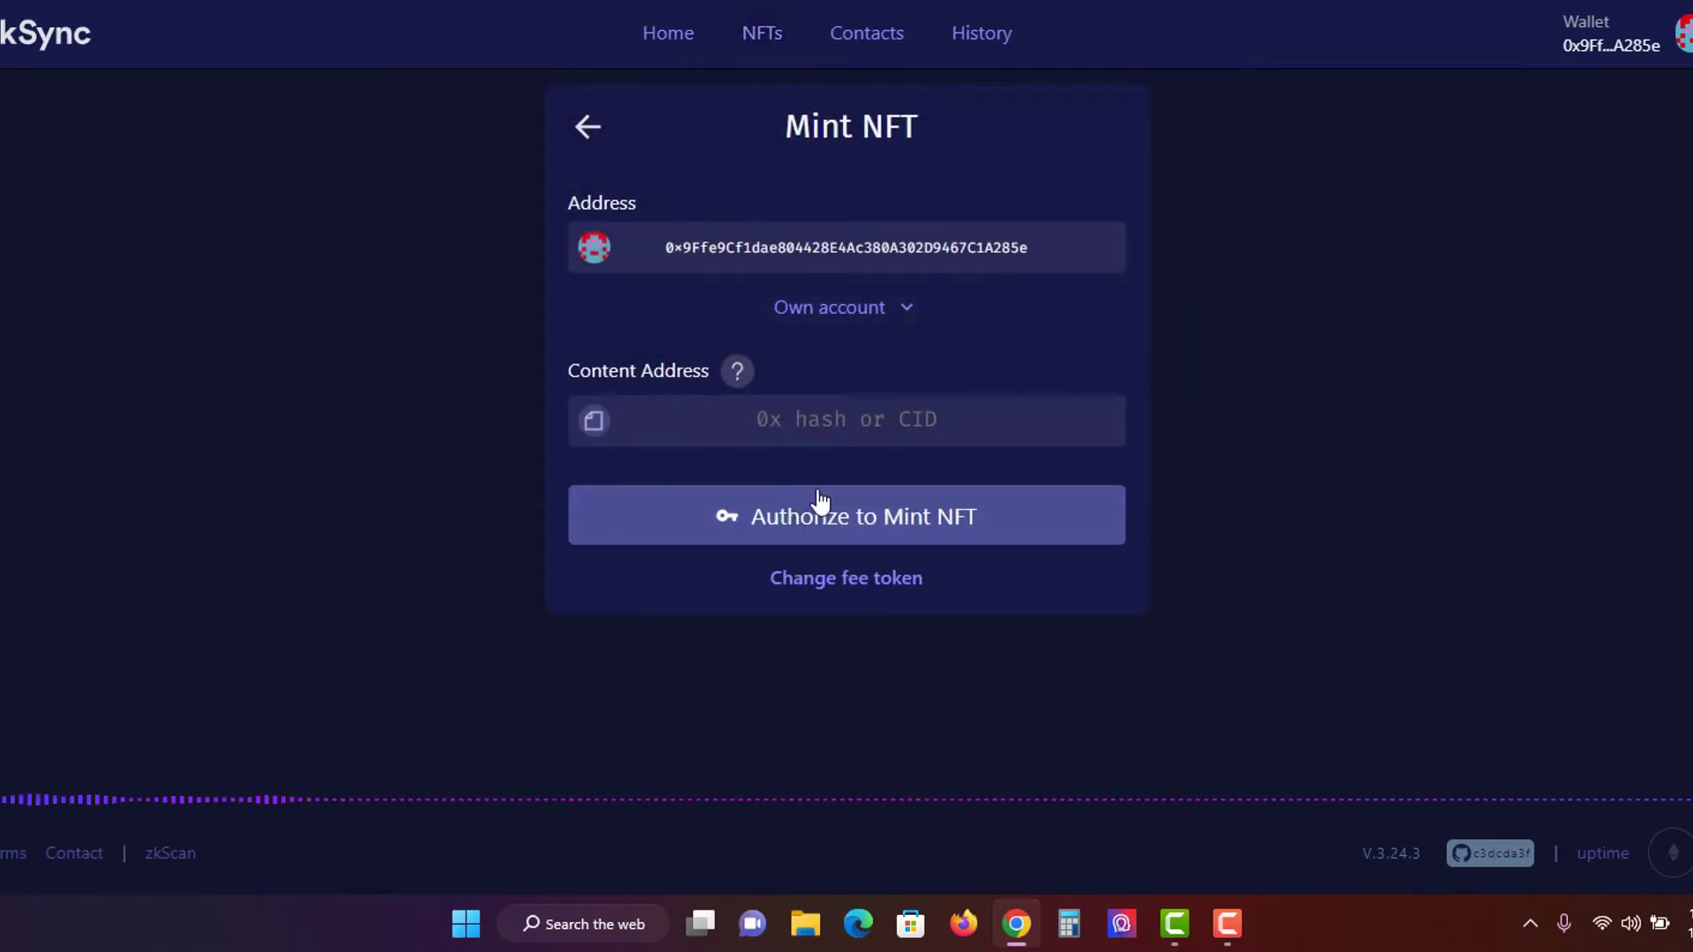
pyautogui.click(836, 520)
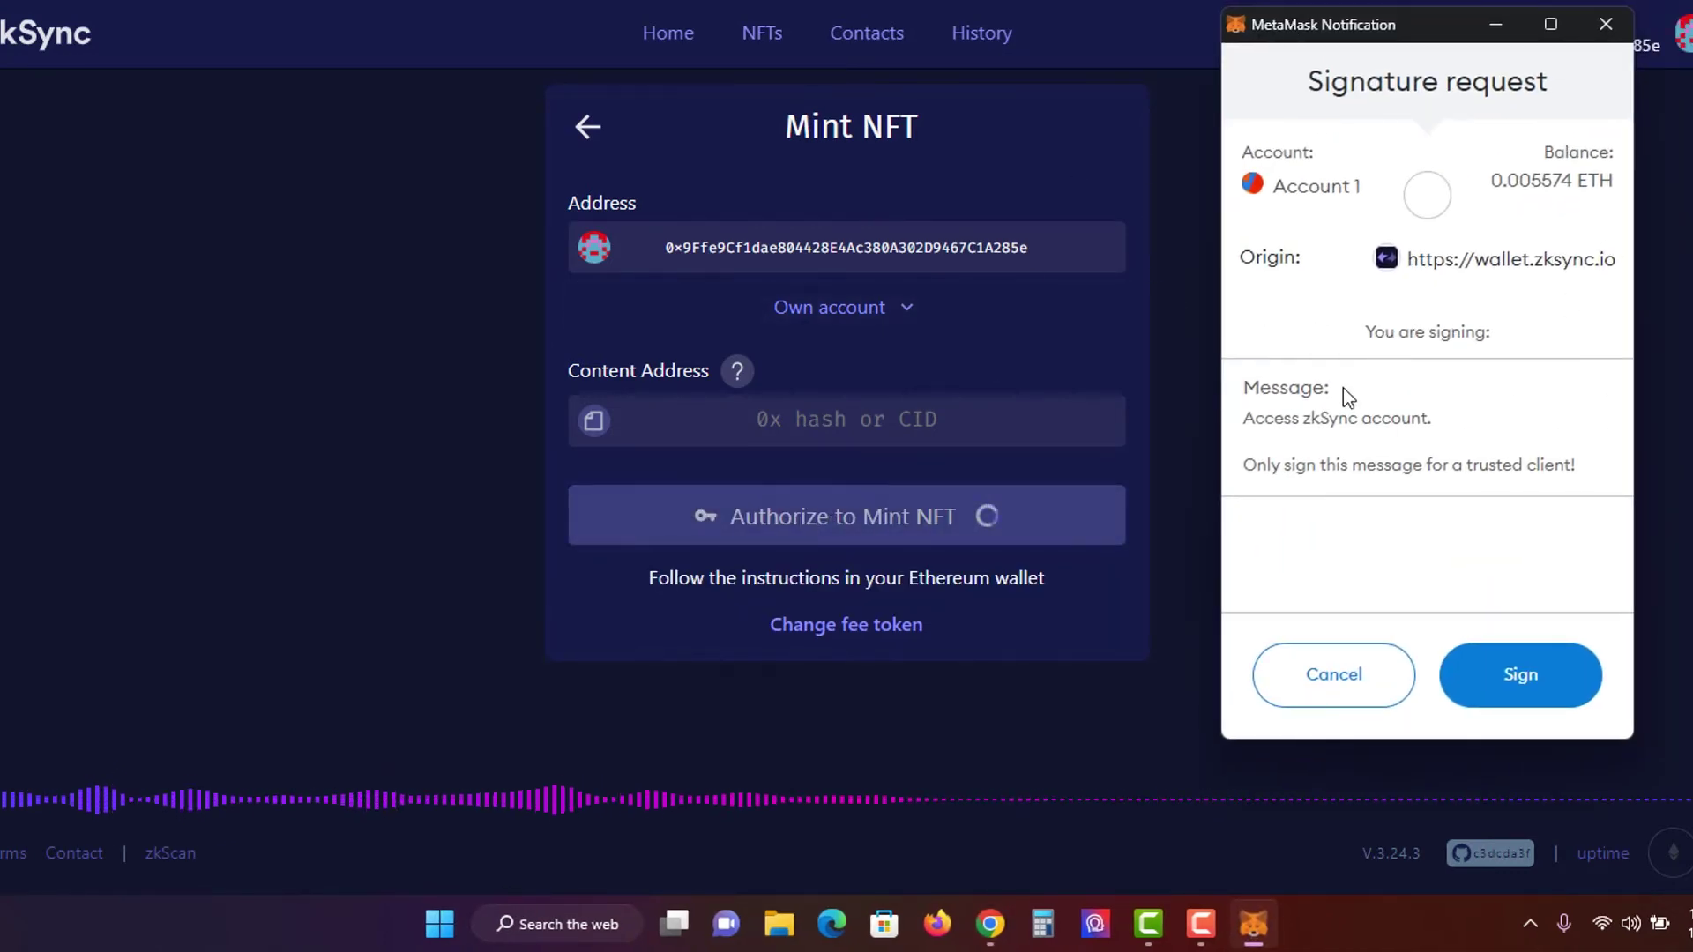
pyautogui.click(1535, 674)
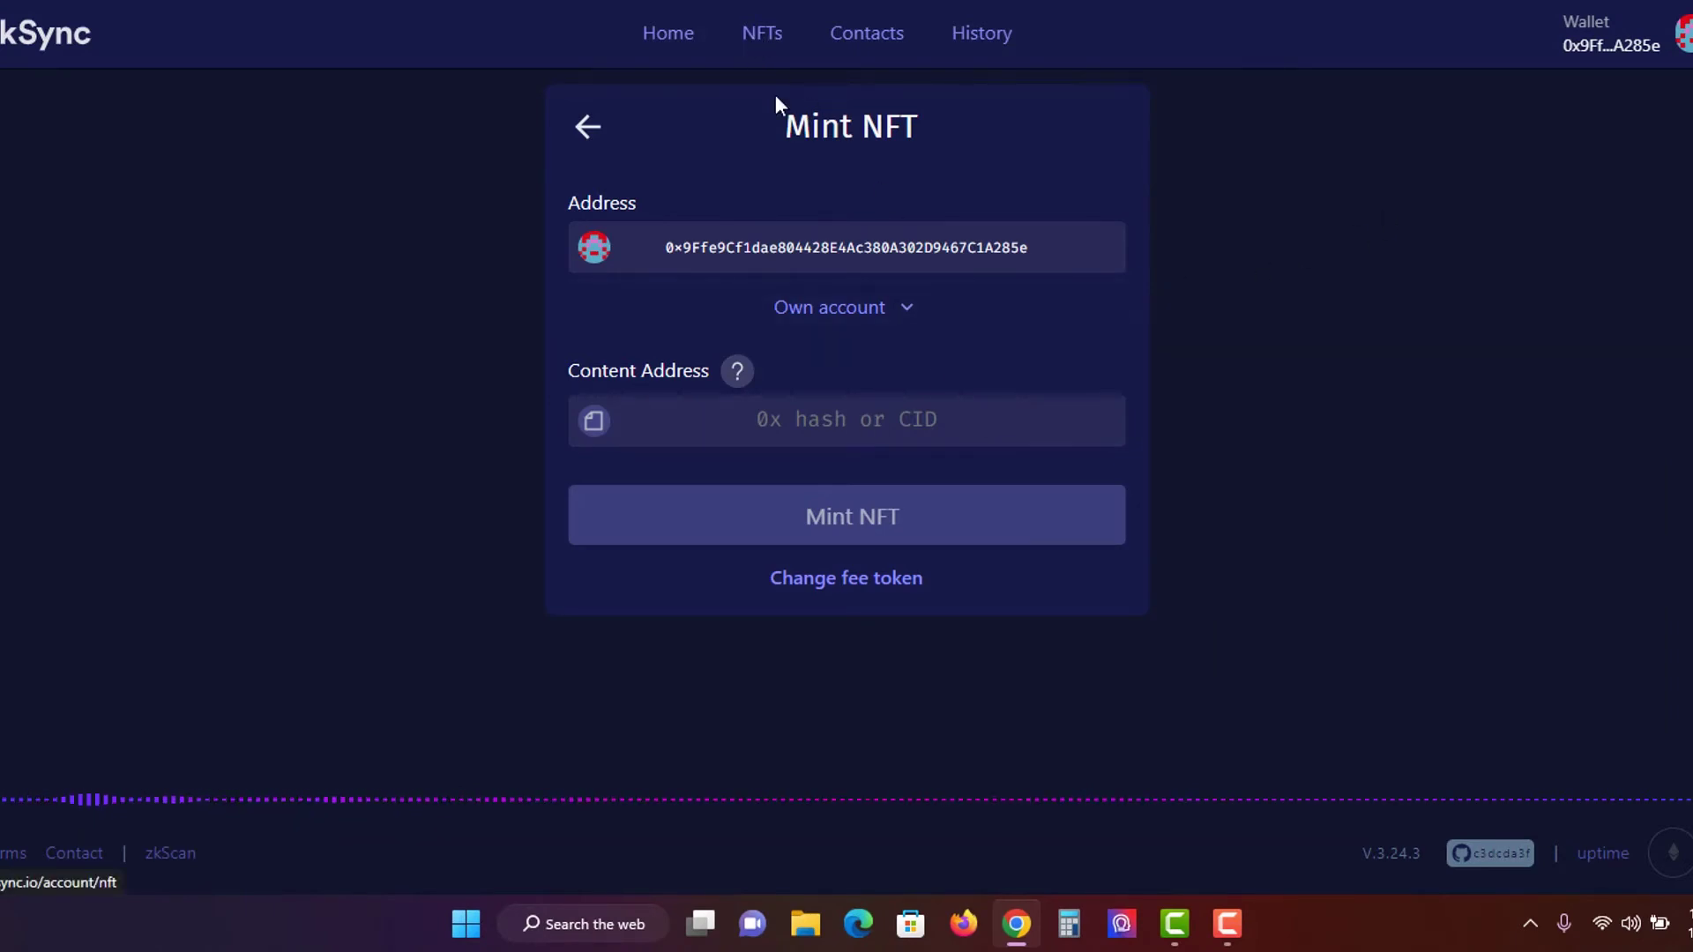
# Put the NFT.Storage CID beginning 'bafkreiarsyox' into the Content Address field.
pyautogui.click(737, 371)
pyautogui.click(1081, 329)
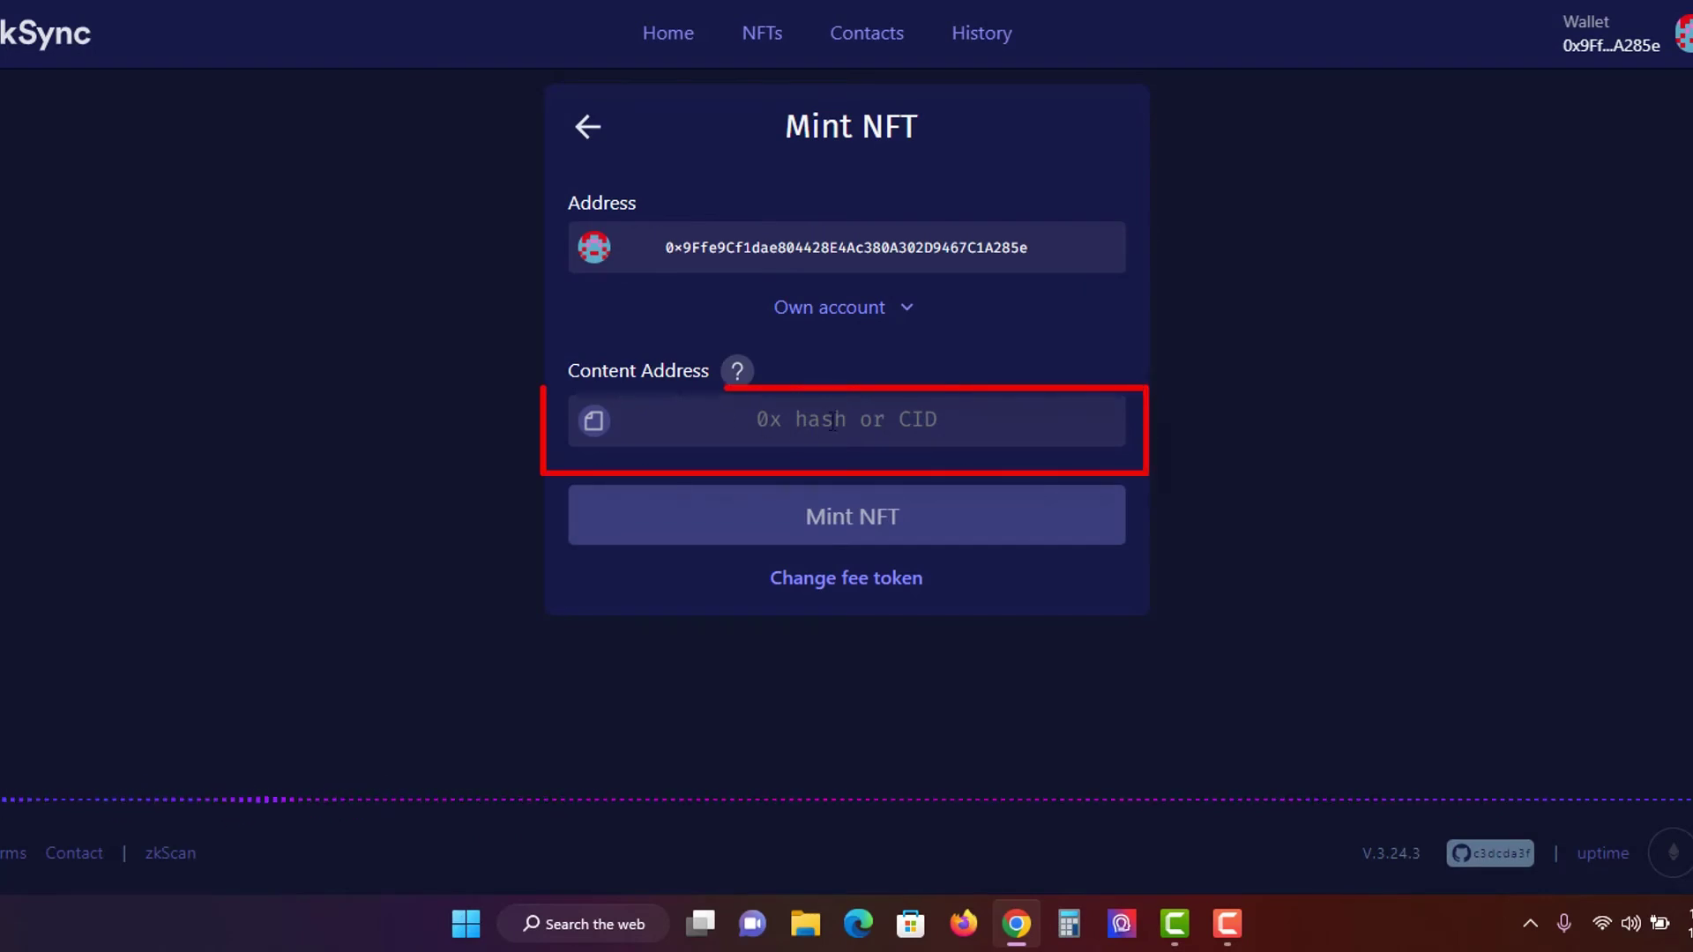
pyautogui.hotkey('ctrl', 'v')
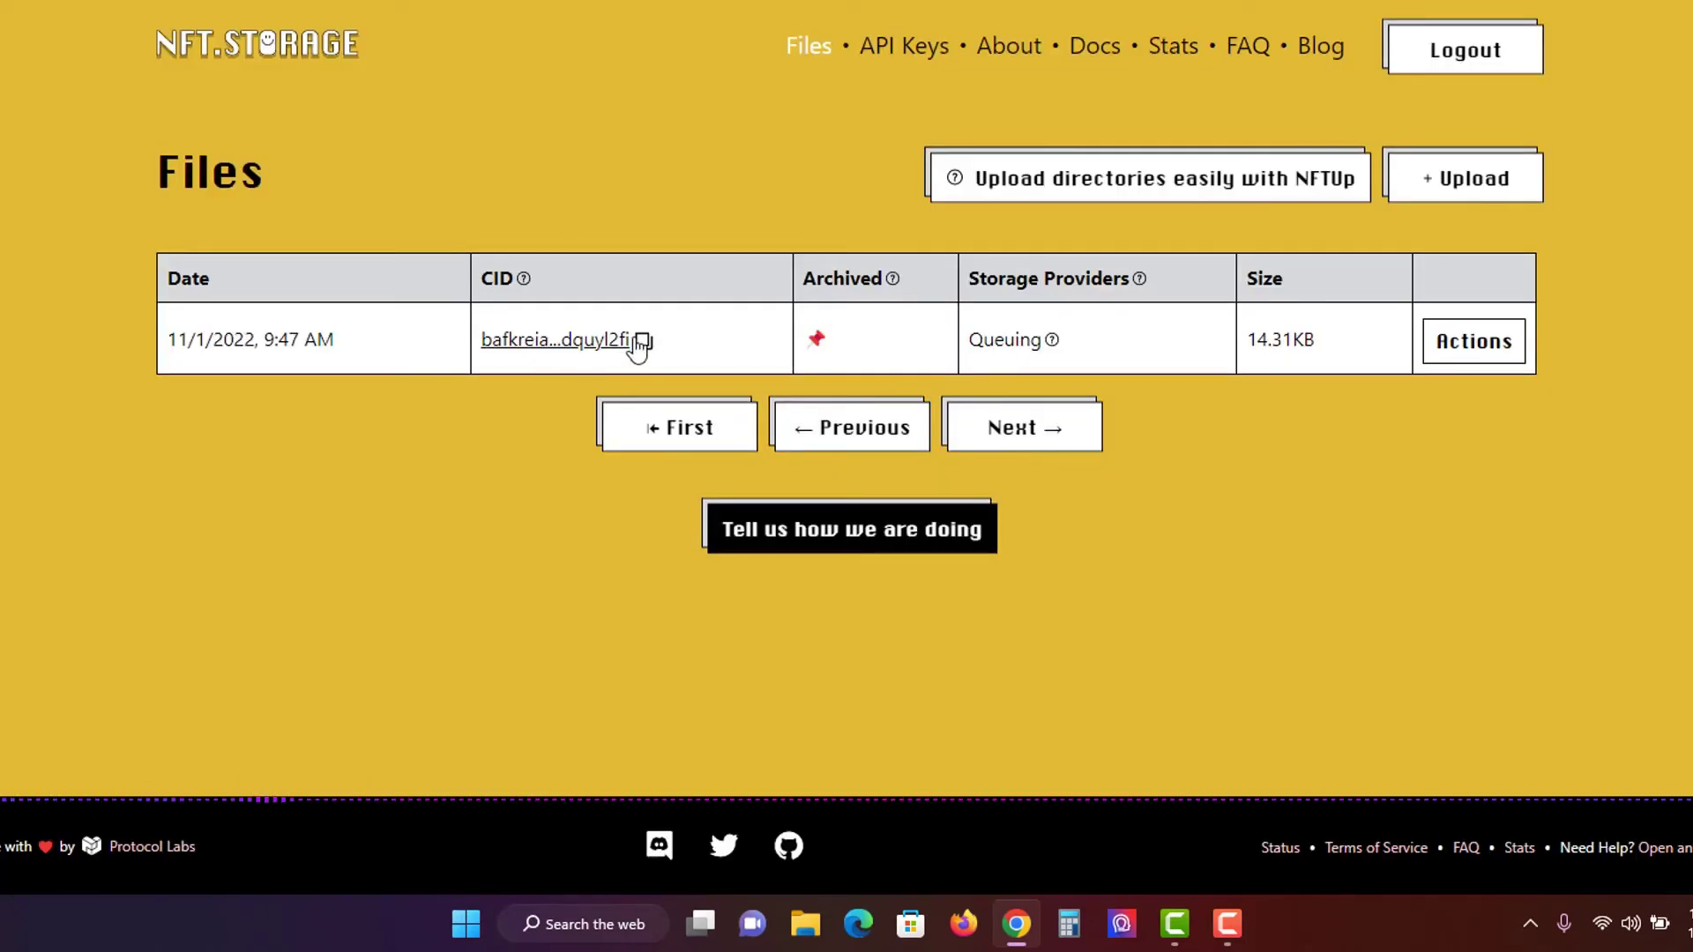
pyautogui.click(642, 342)
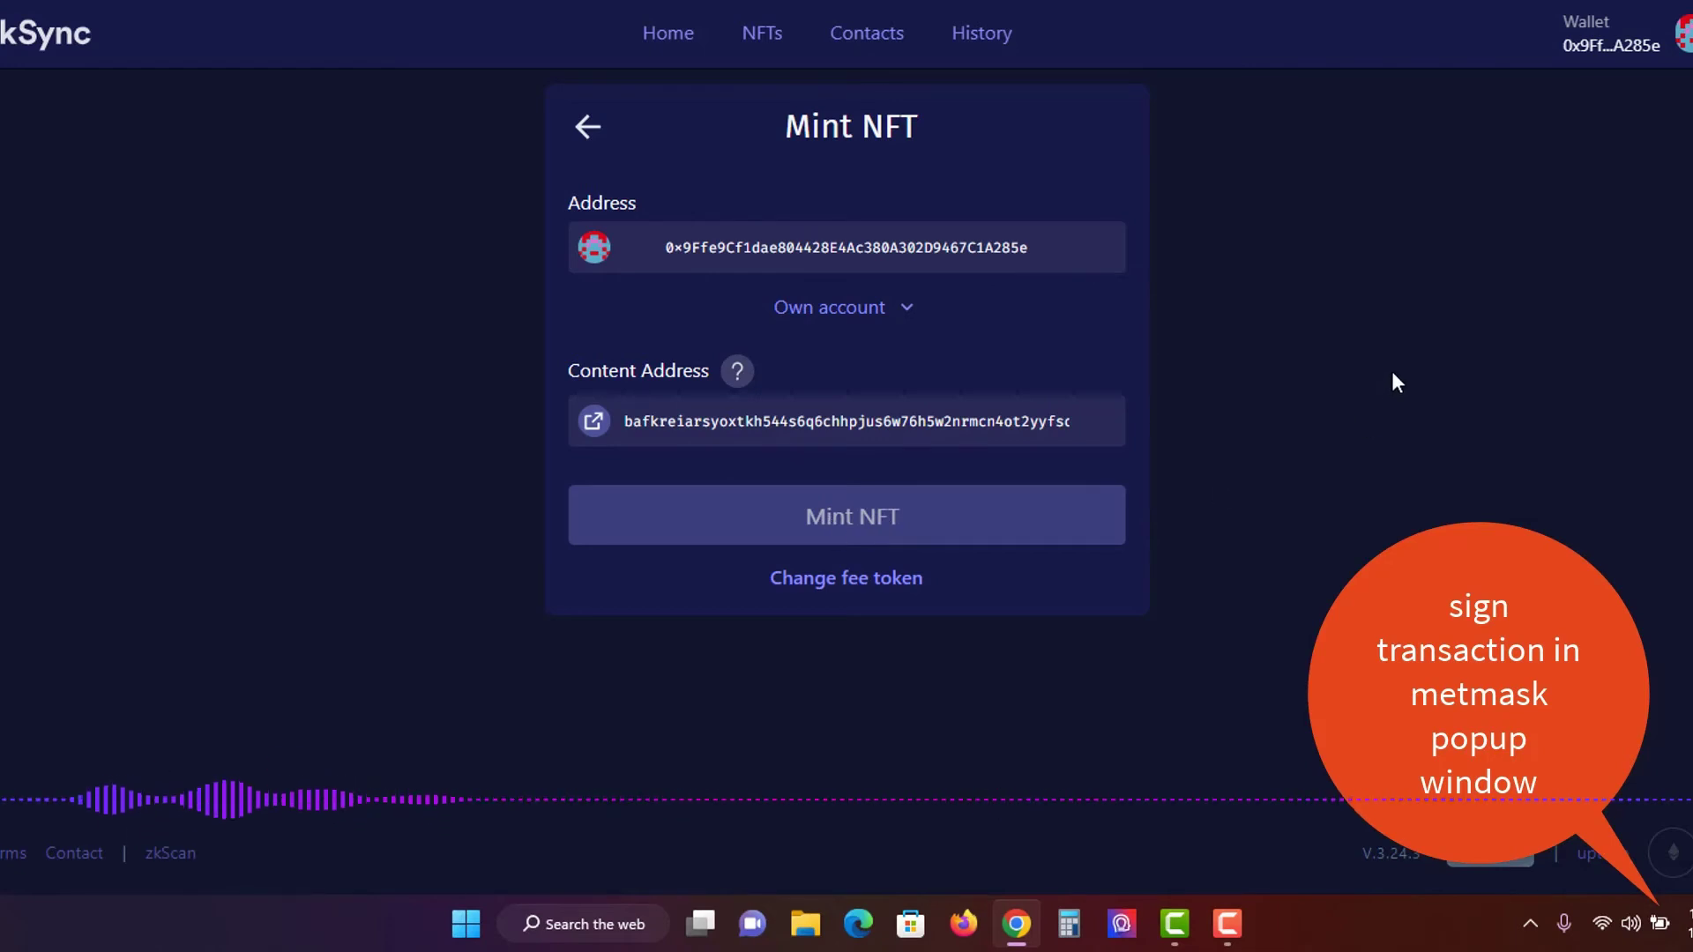
# Check the unverified NFT-735697's details in the NFTs list, then go back Home.
pyautogui.click(766, 40)
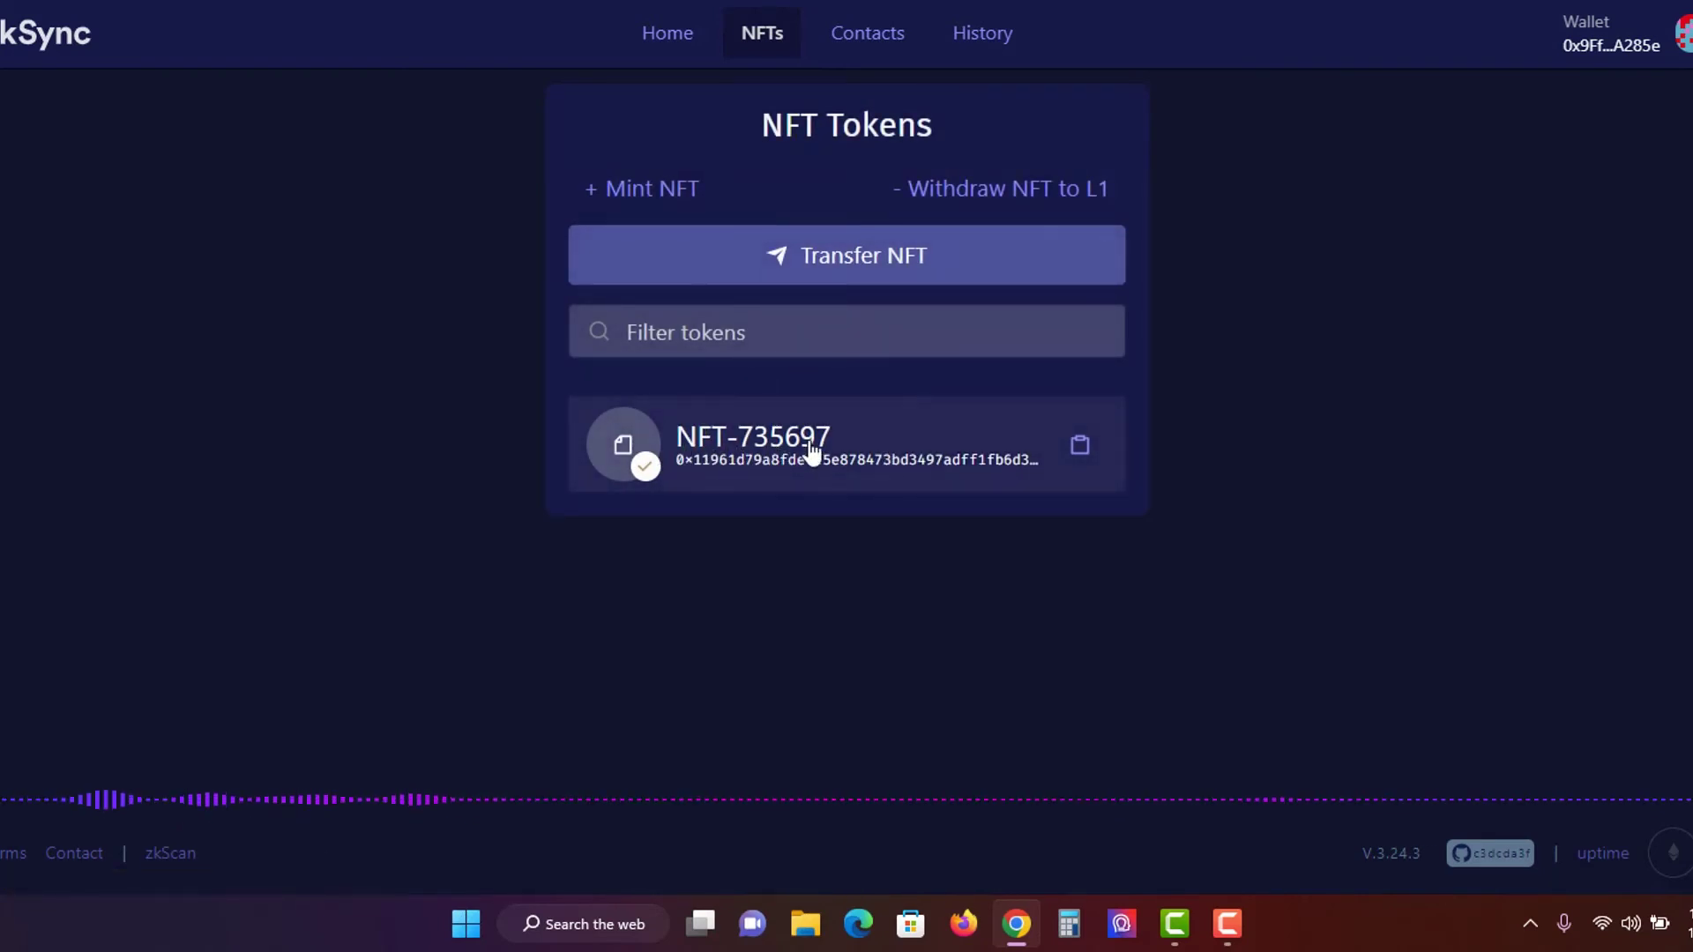
pyautogui.click(850, 460)
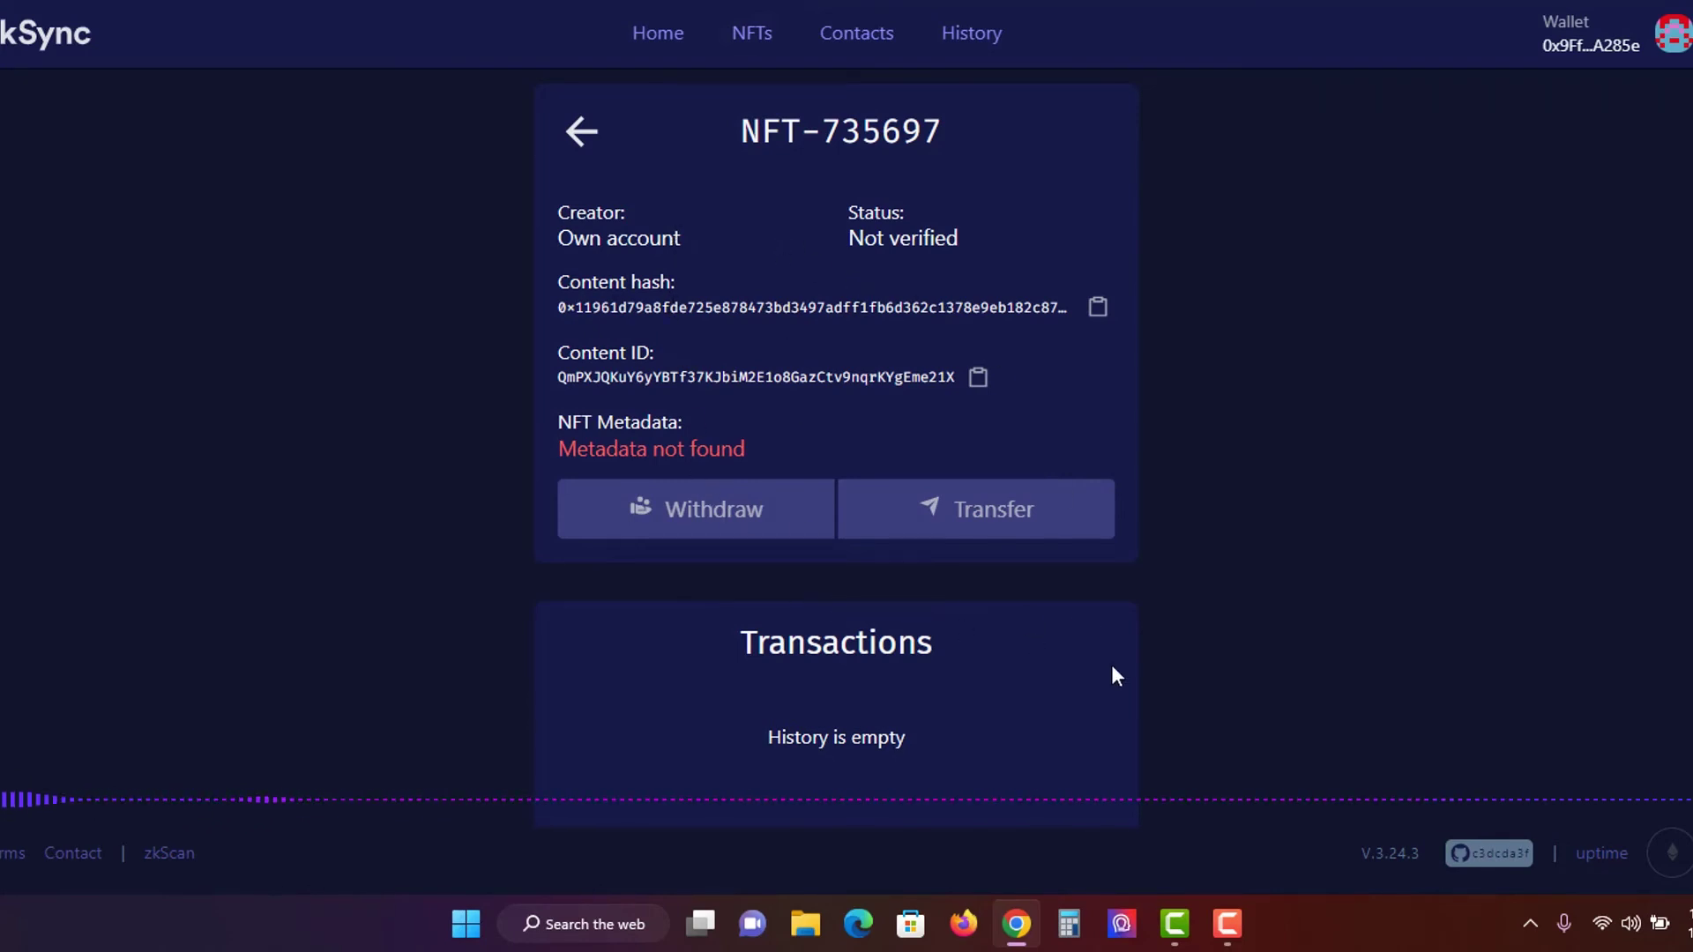
pyautogui.scroll(-1, 1113, 670)
pyautogui.scroll(1, 1113, 669)
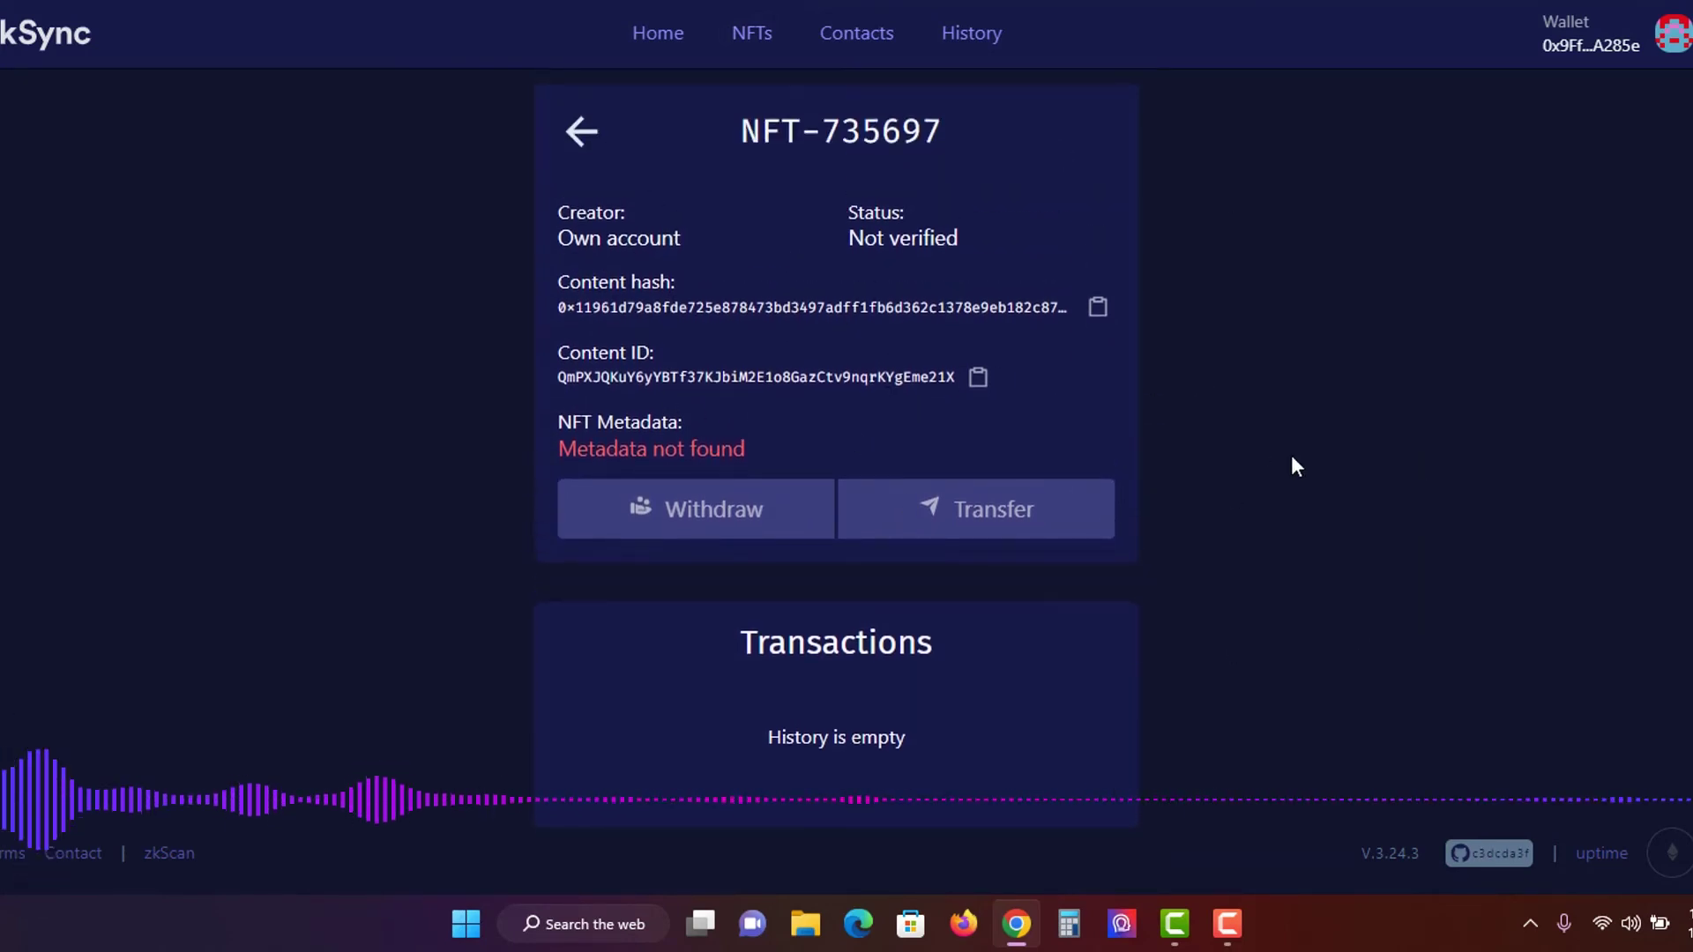
pyautogui.click(653, 35)
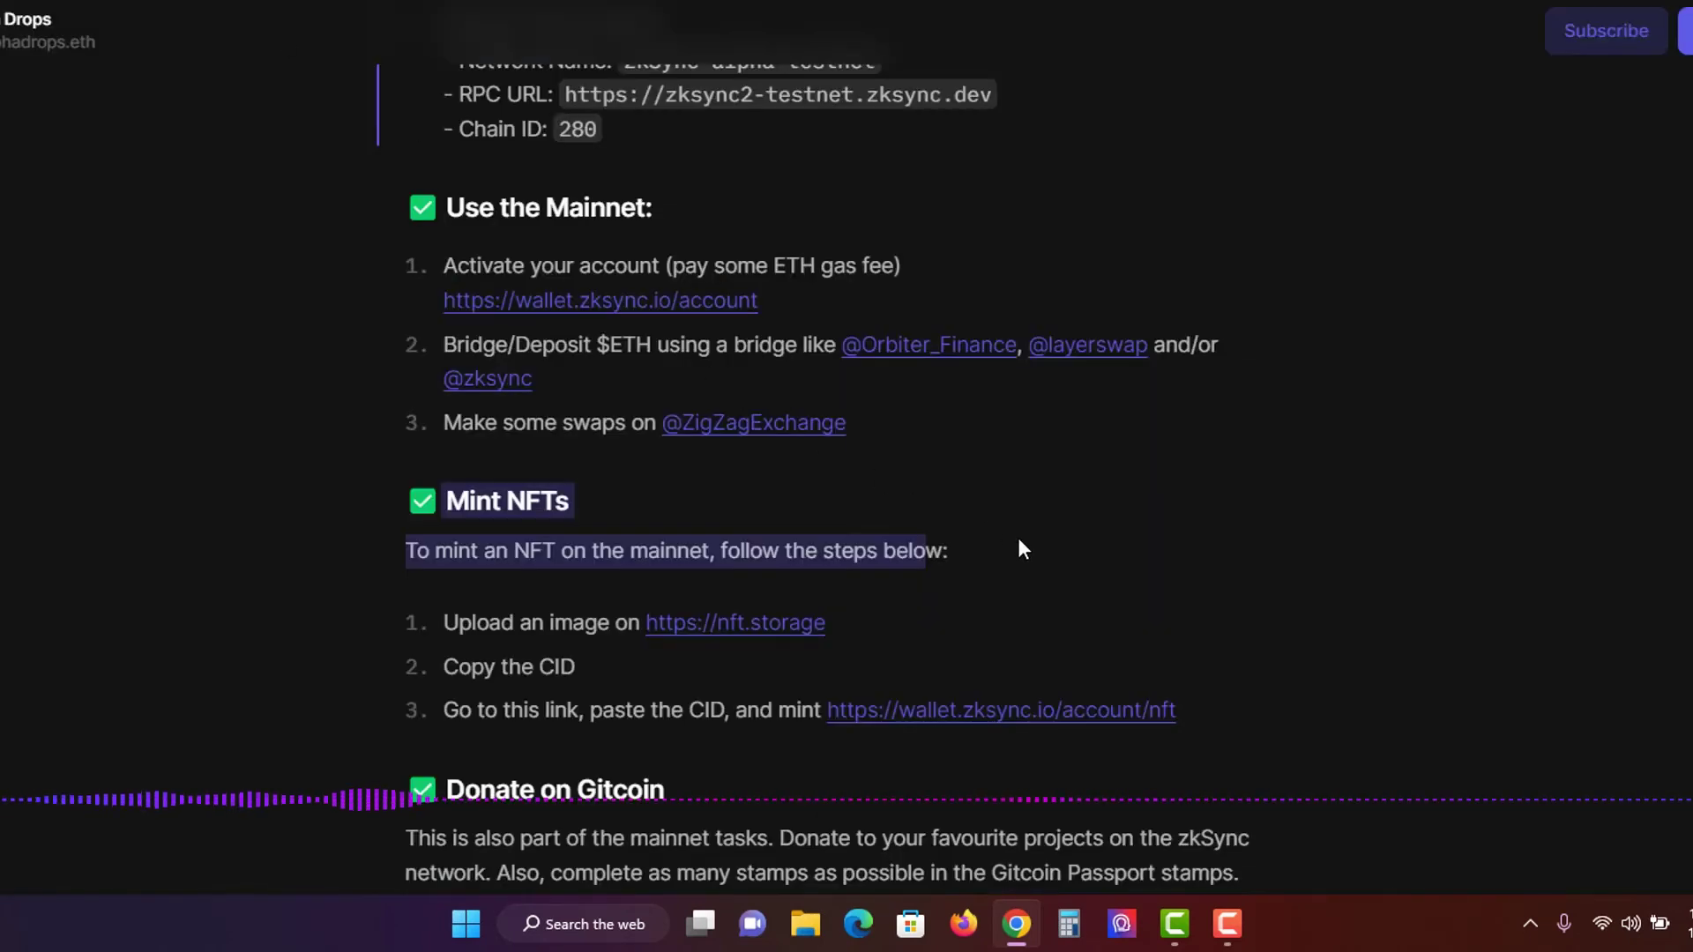
# Open the Ethereum Goerli–zkSync Goerli bridge and flip it to withdraw mode.
pyautogui.scroll(-8, 1022, 548)
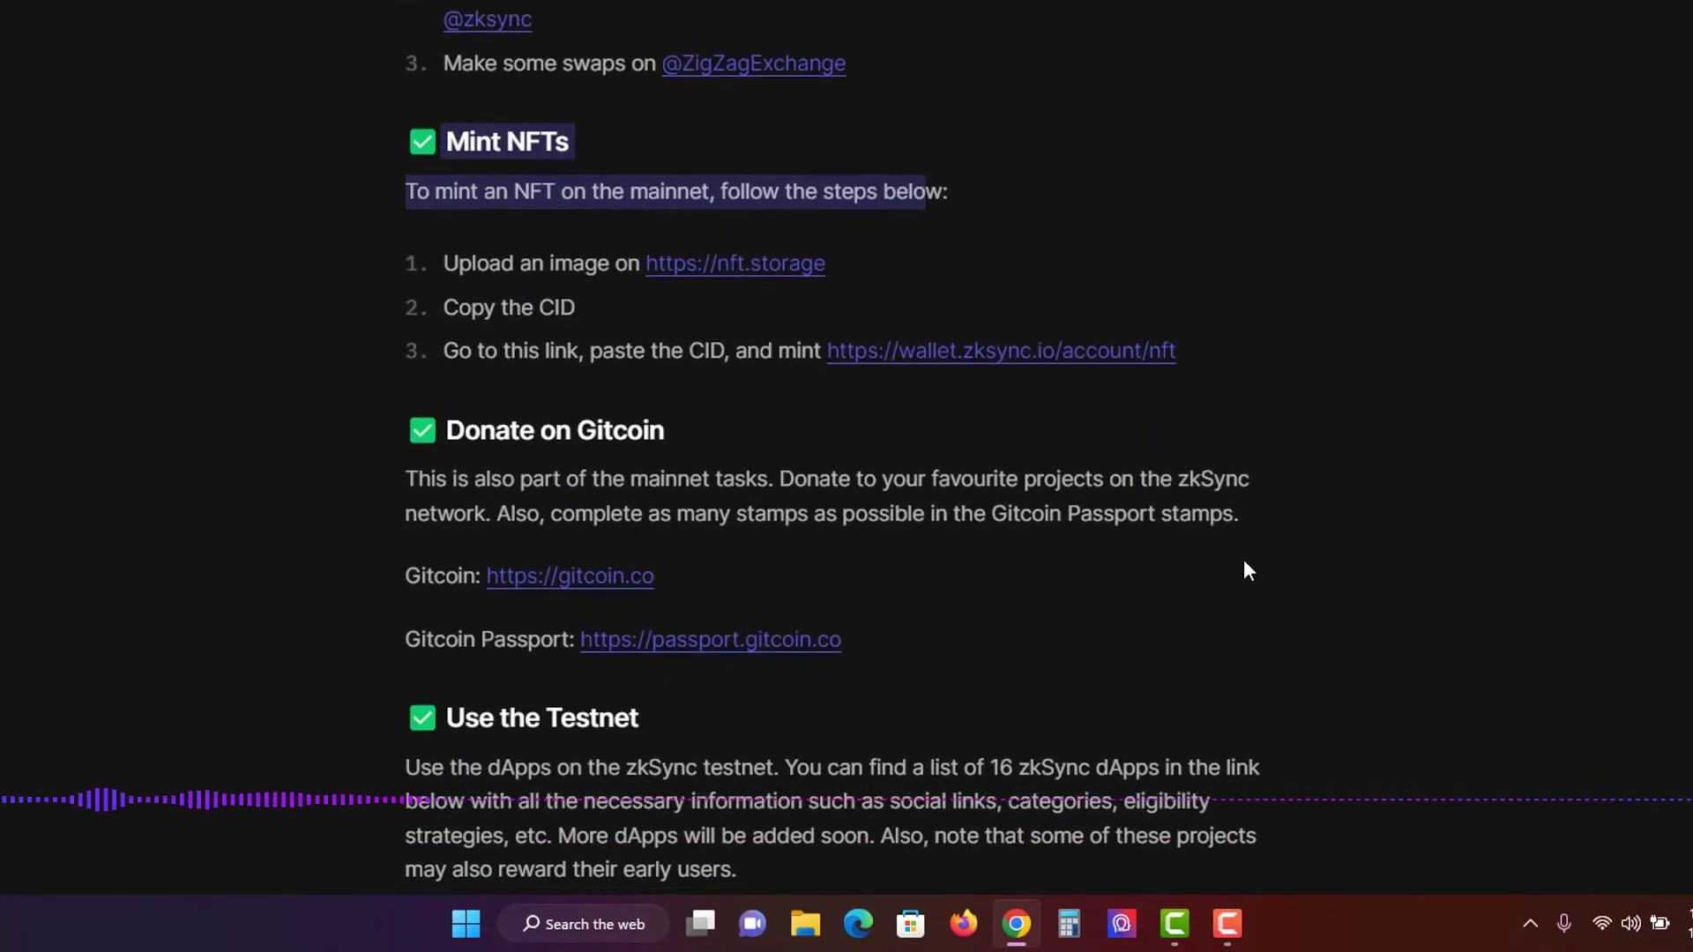
pyautogui.scroll(-3, 607, 397)
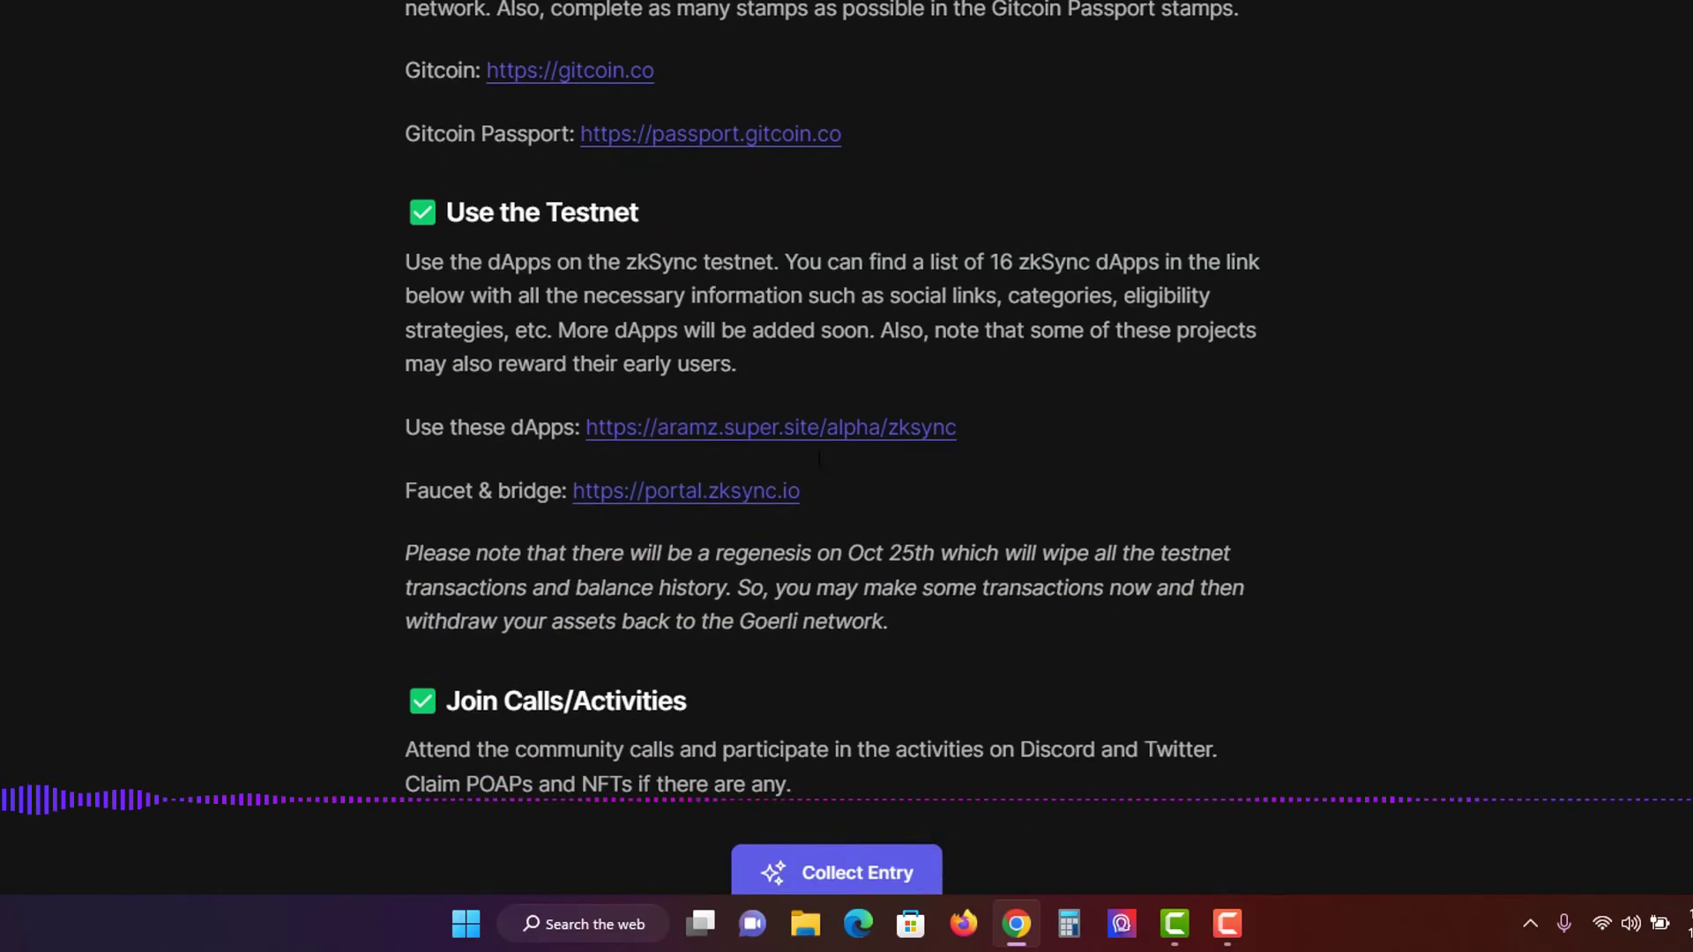
pyautogui.scroll(-2, 643, 419)
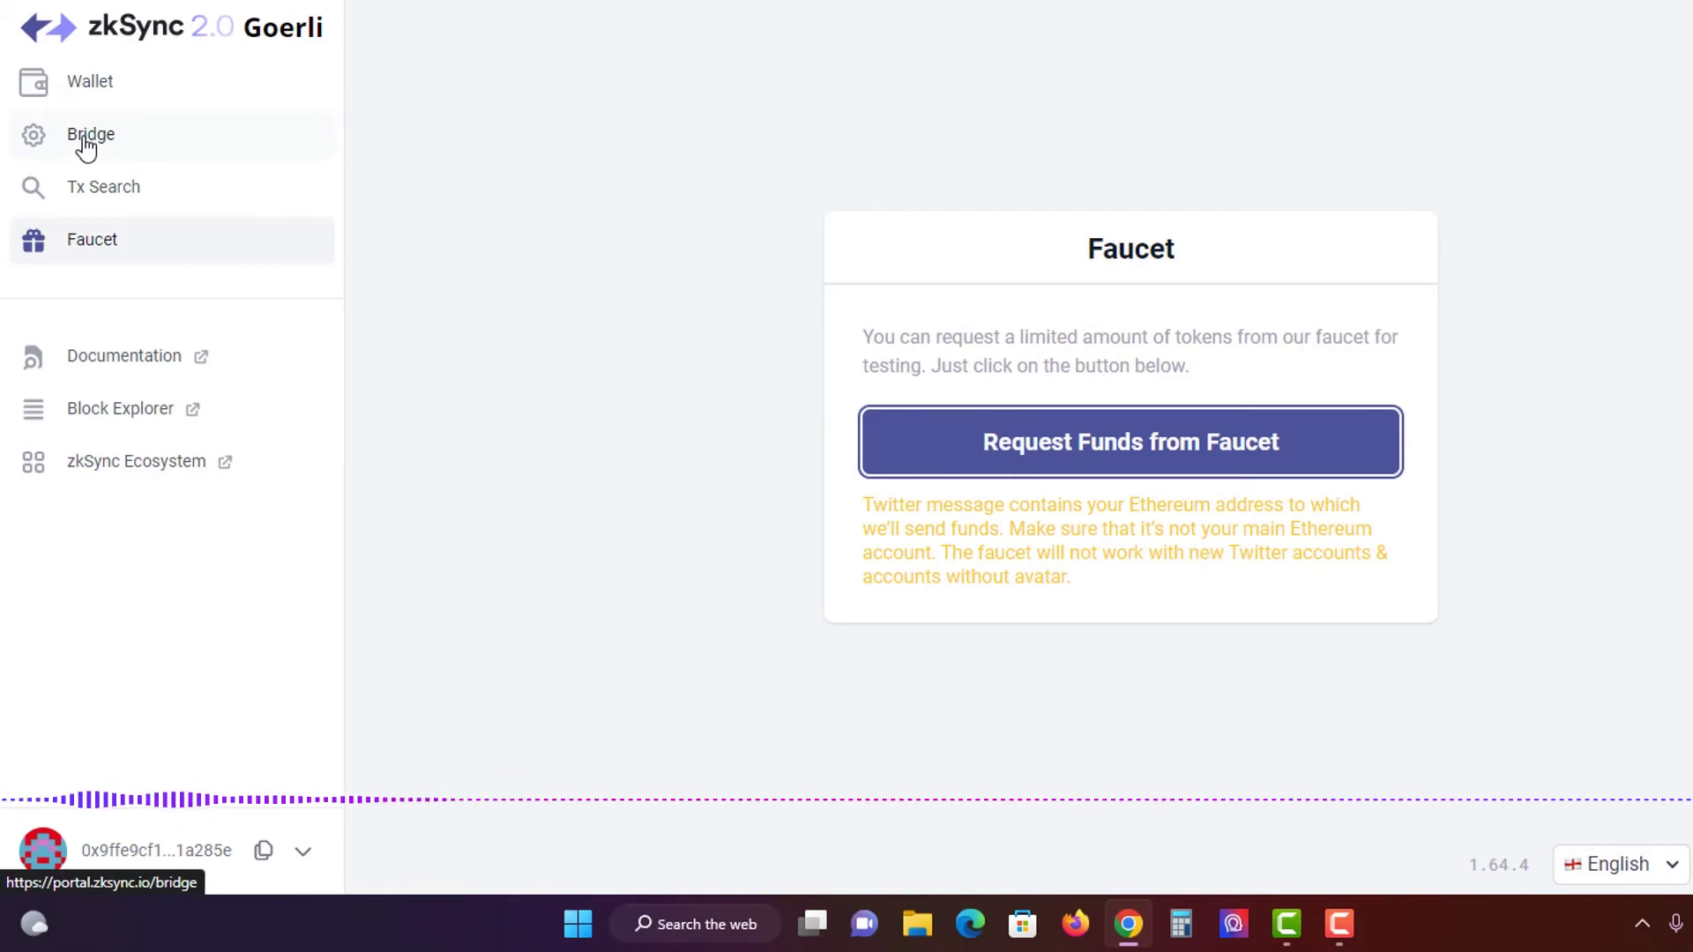
pyautogui.click(92, 147)
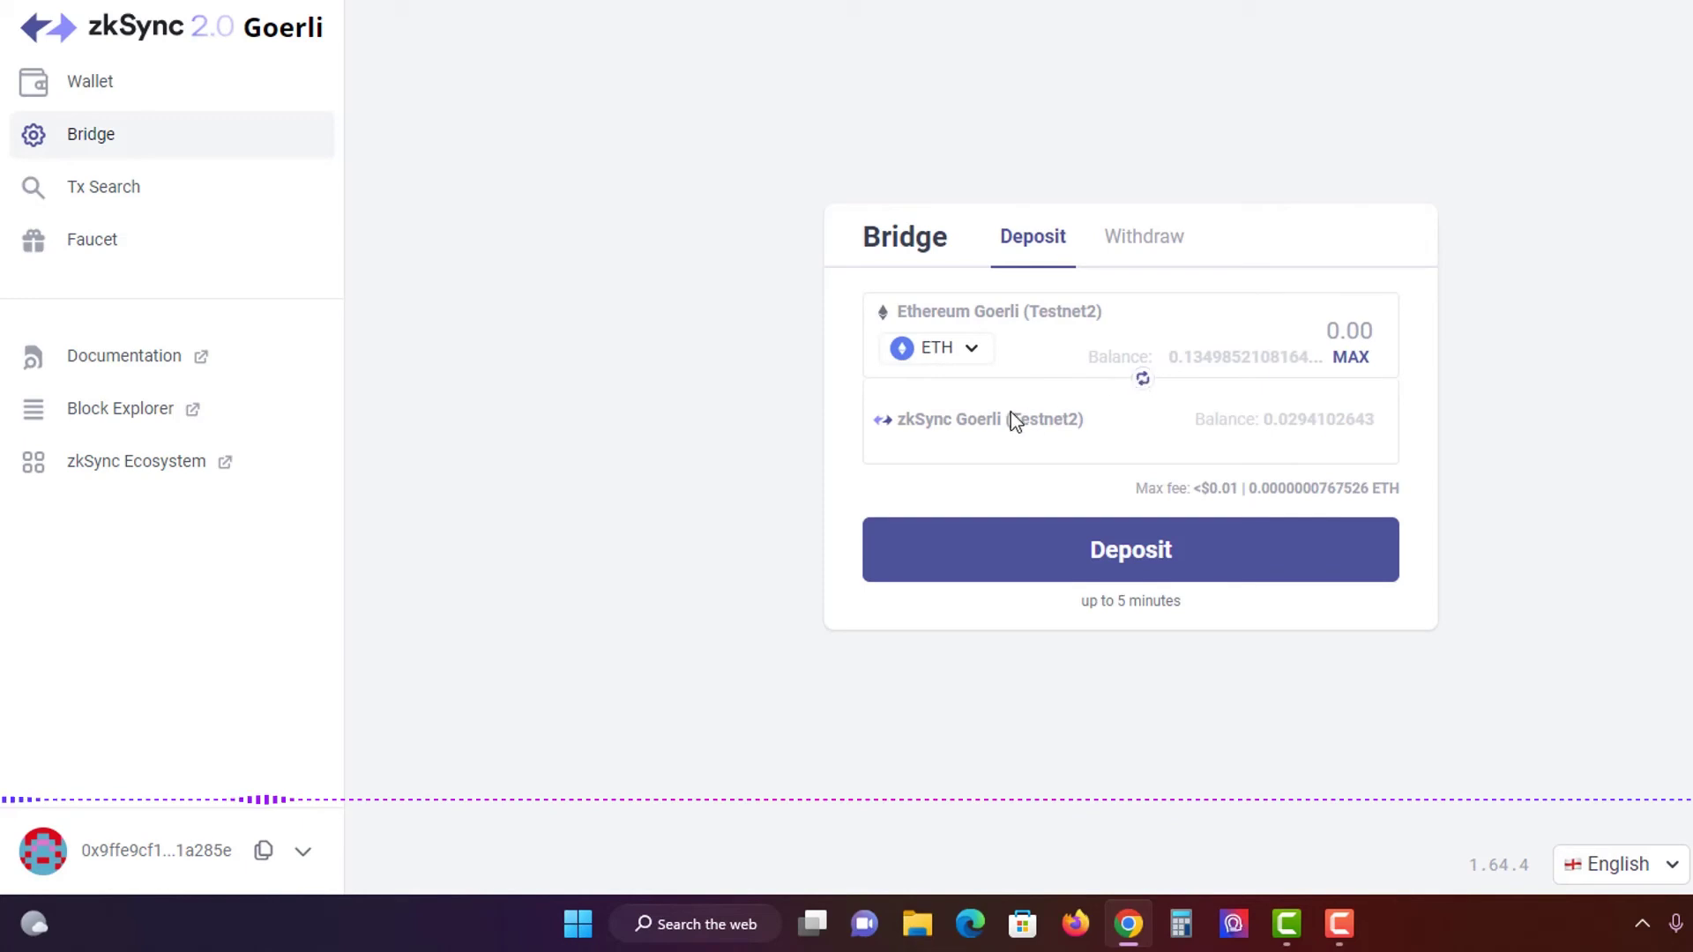
pyautogui.click(1142, 379)
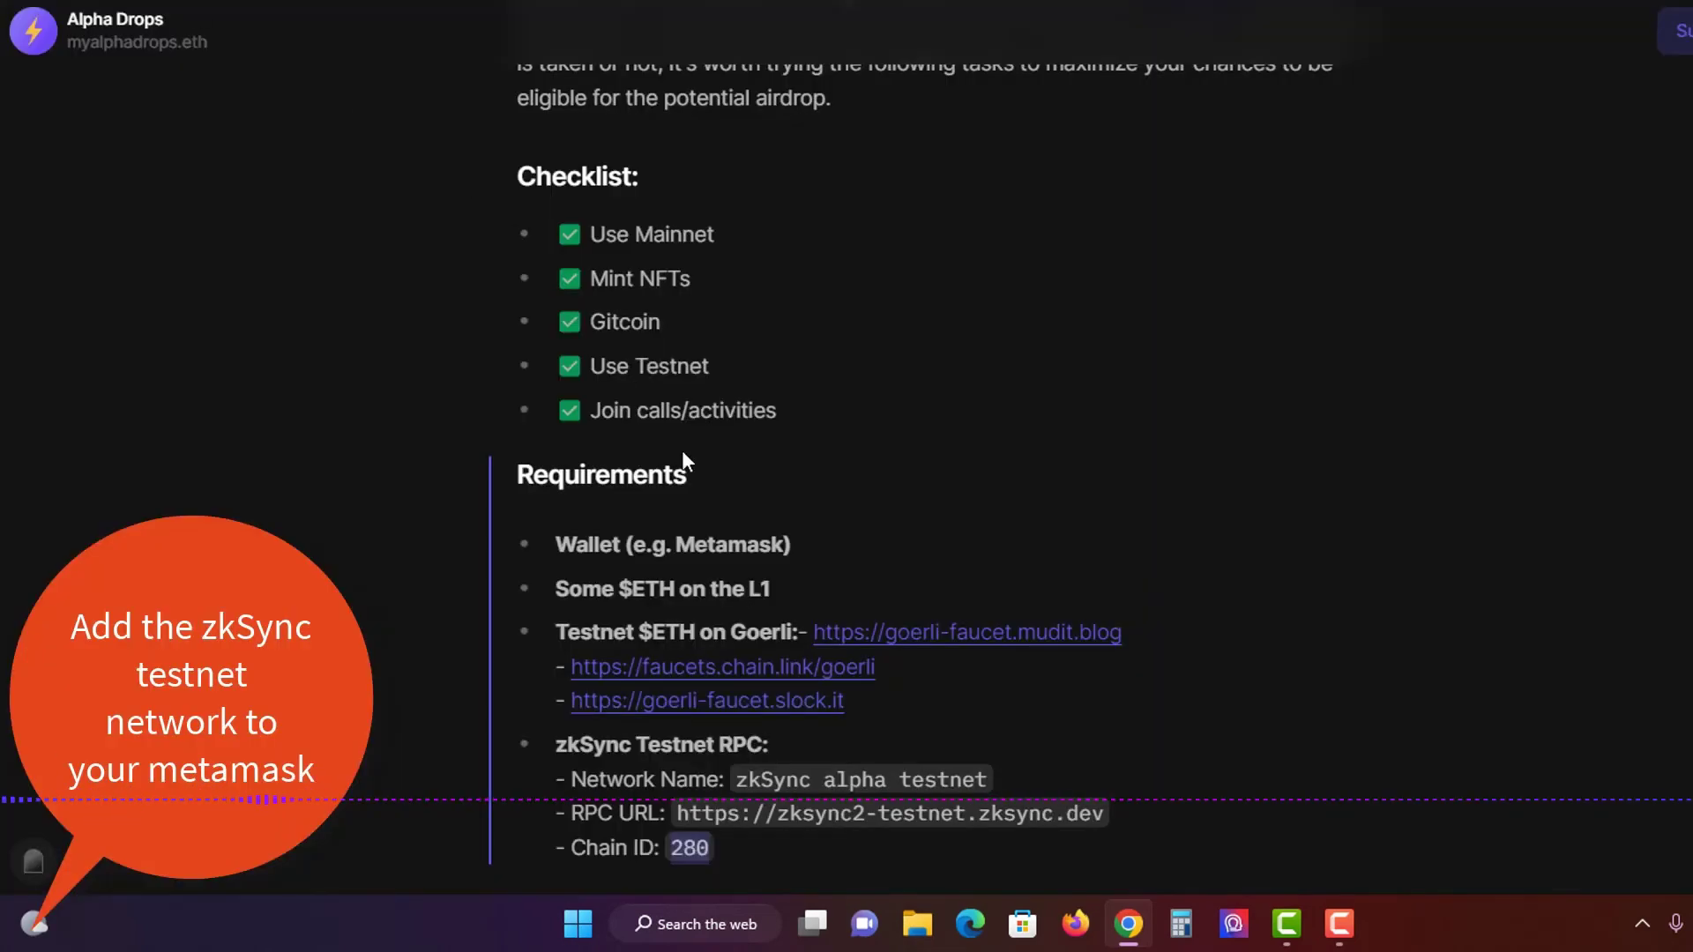
# Highlight the zkSync Testnet network name, RPC URL and Chain ID 280 lines.
pyautogui.scroll(-5, 687, 460)
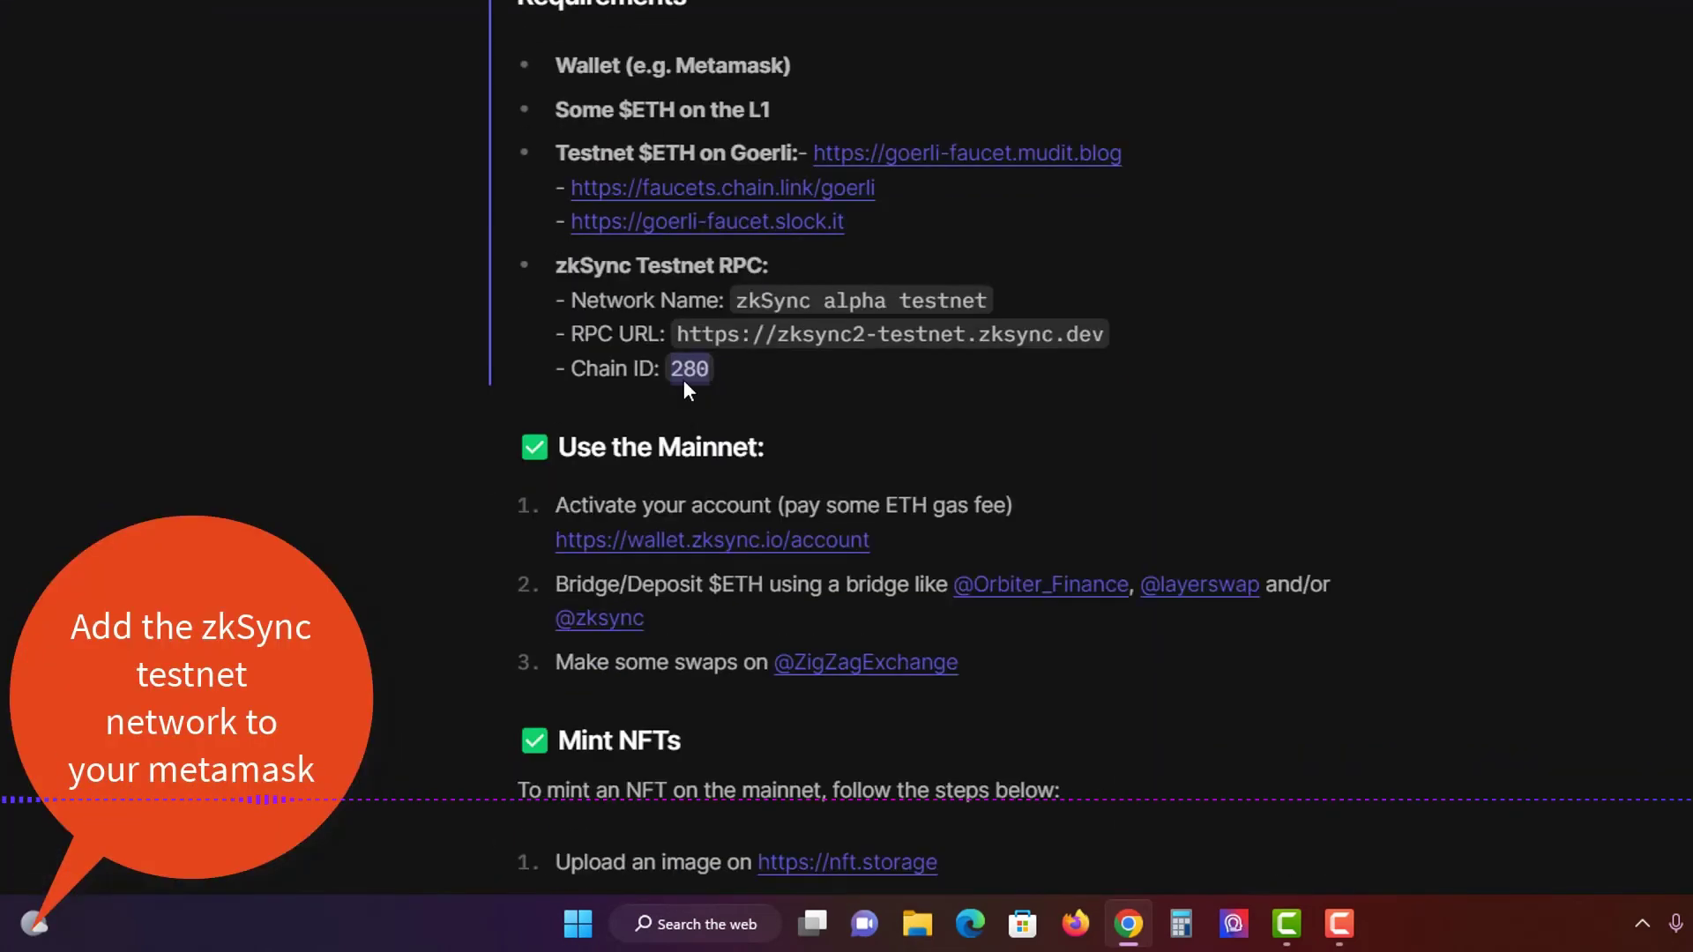
pyautogui.moveTo(584, 300); pyautogui.dragTo(971, 381)
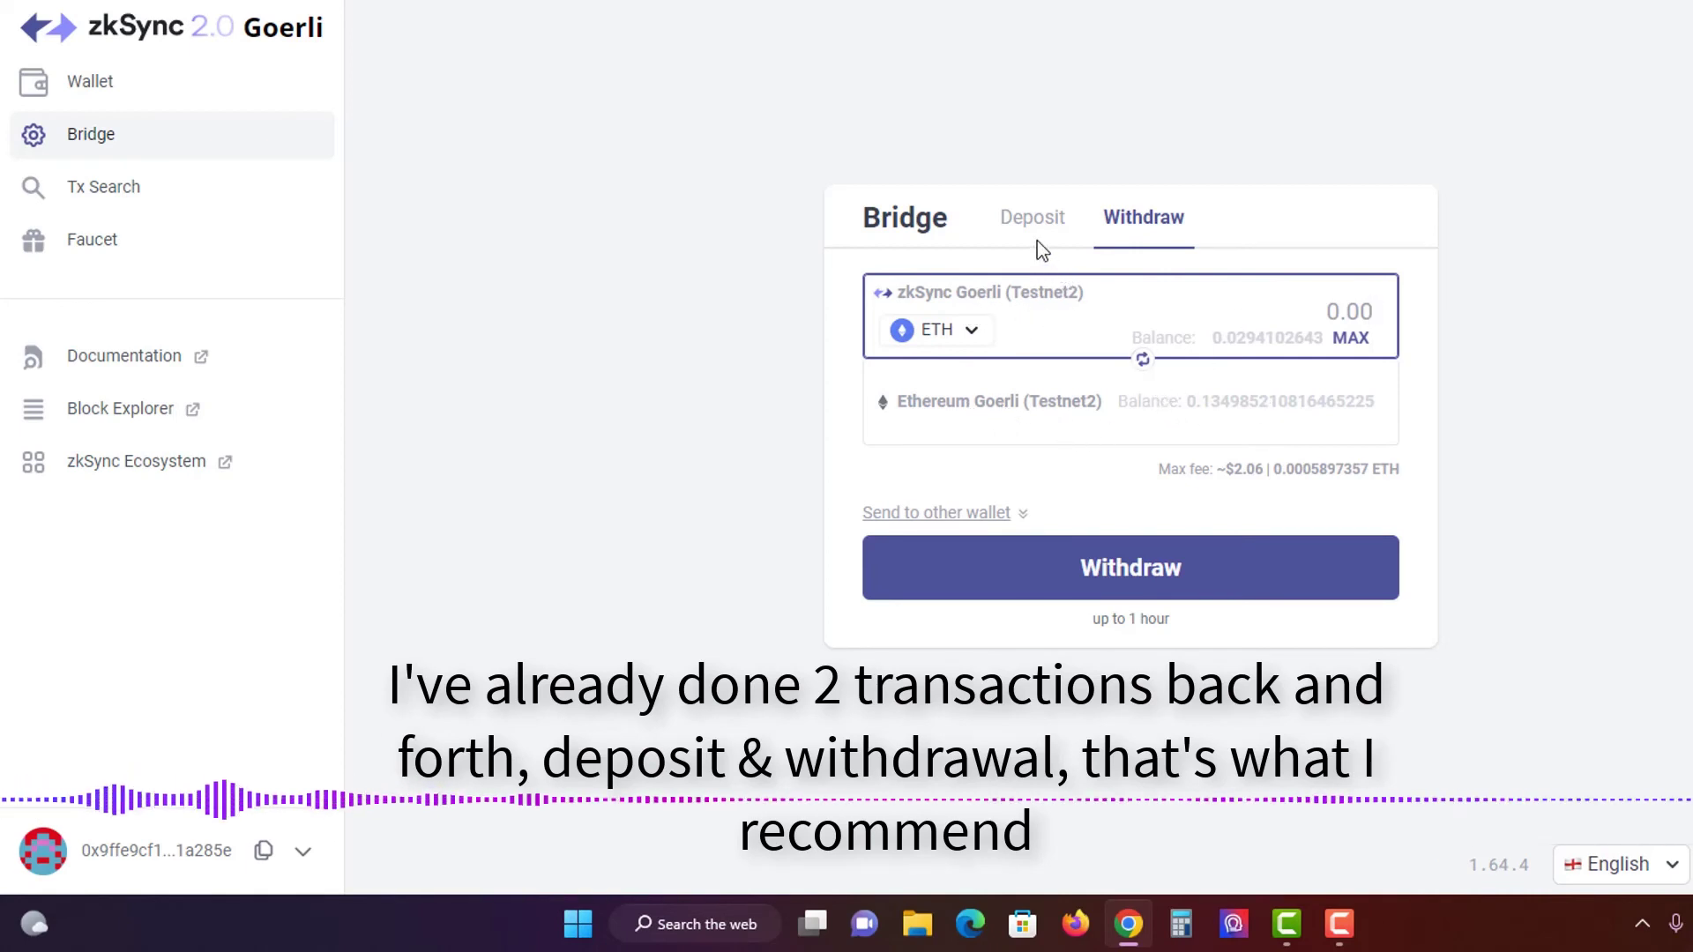
# Flip the bridge from Withdraw back to Deposit, Ethereum Goerli into zkSync Goerli.
pyautogui.click(1142, 360)
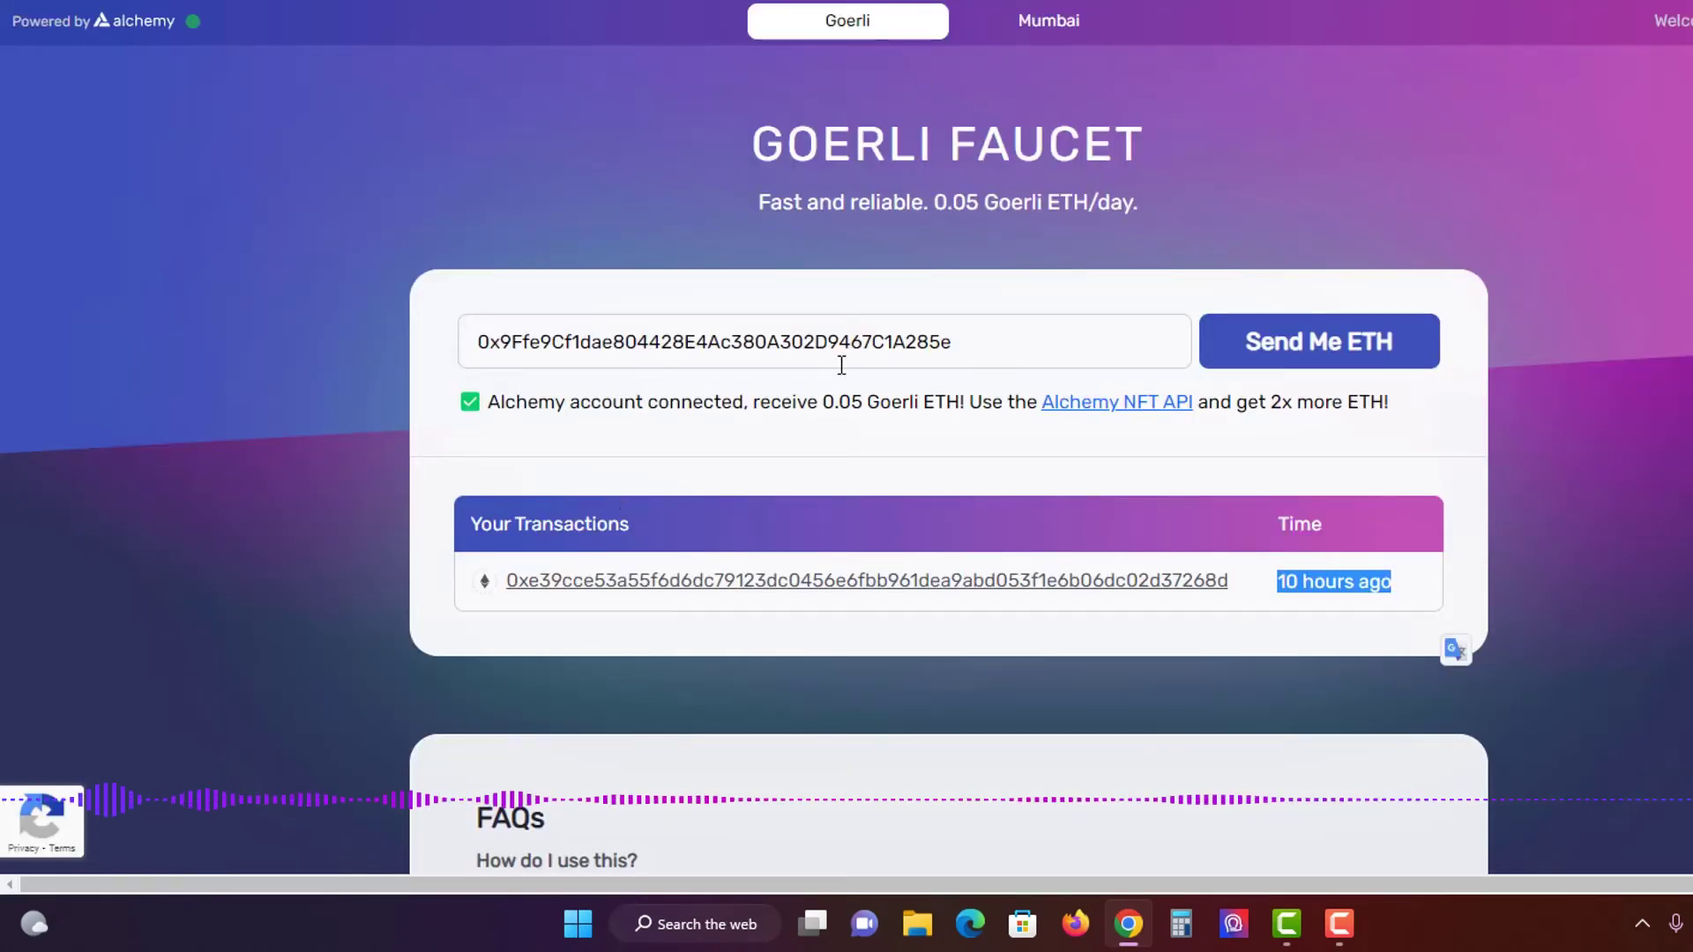
# Delete the entire wallet address from the faucet's address field, leaving it blank.
pyautogui.click(967, 344)
pyautogui.moveTo(917, 342); pyautogui.dragTo(181, 357)
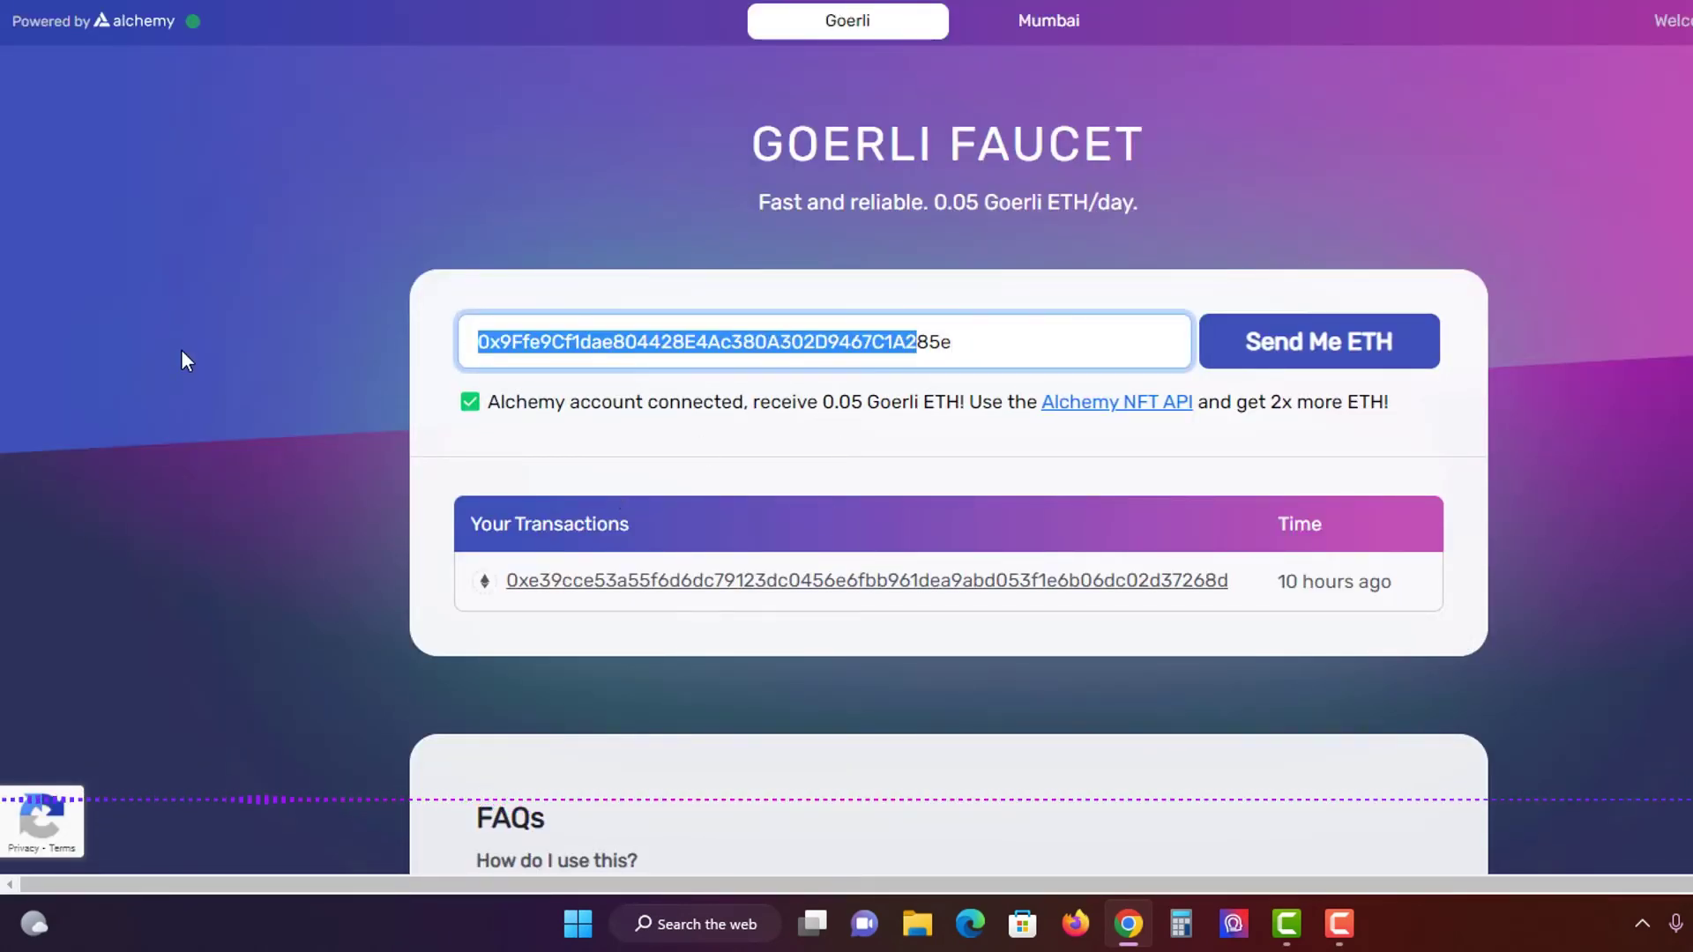
pyautogui.press('BackSpace')
pyautogui.moveTo(574, 347); pyautogui.dragTo(341, 352)
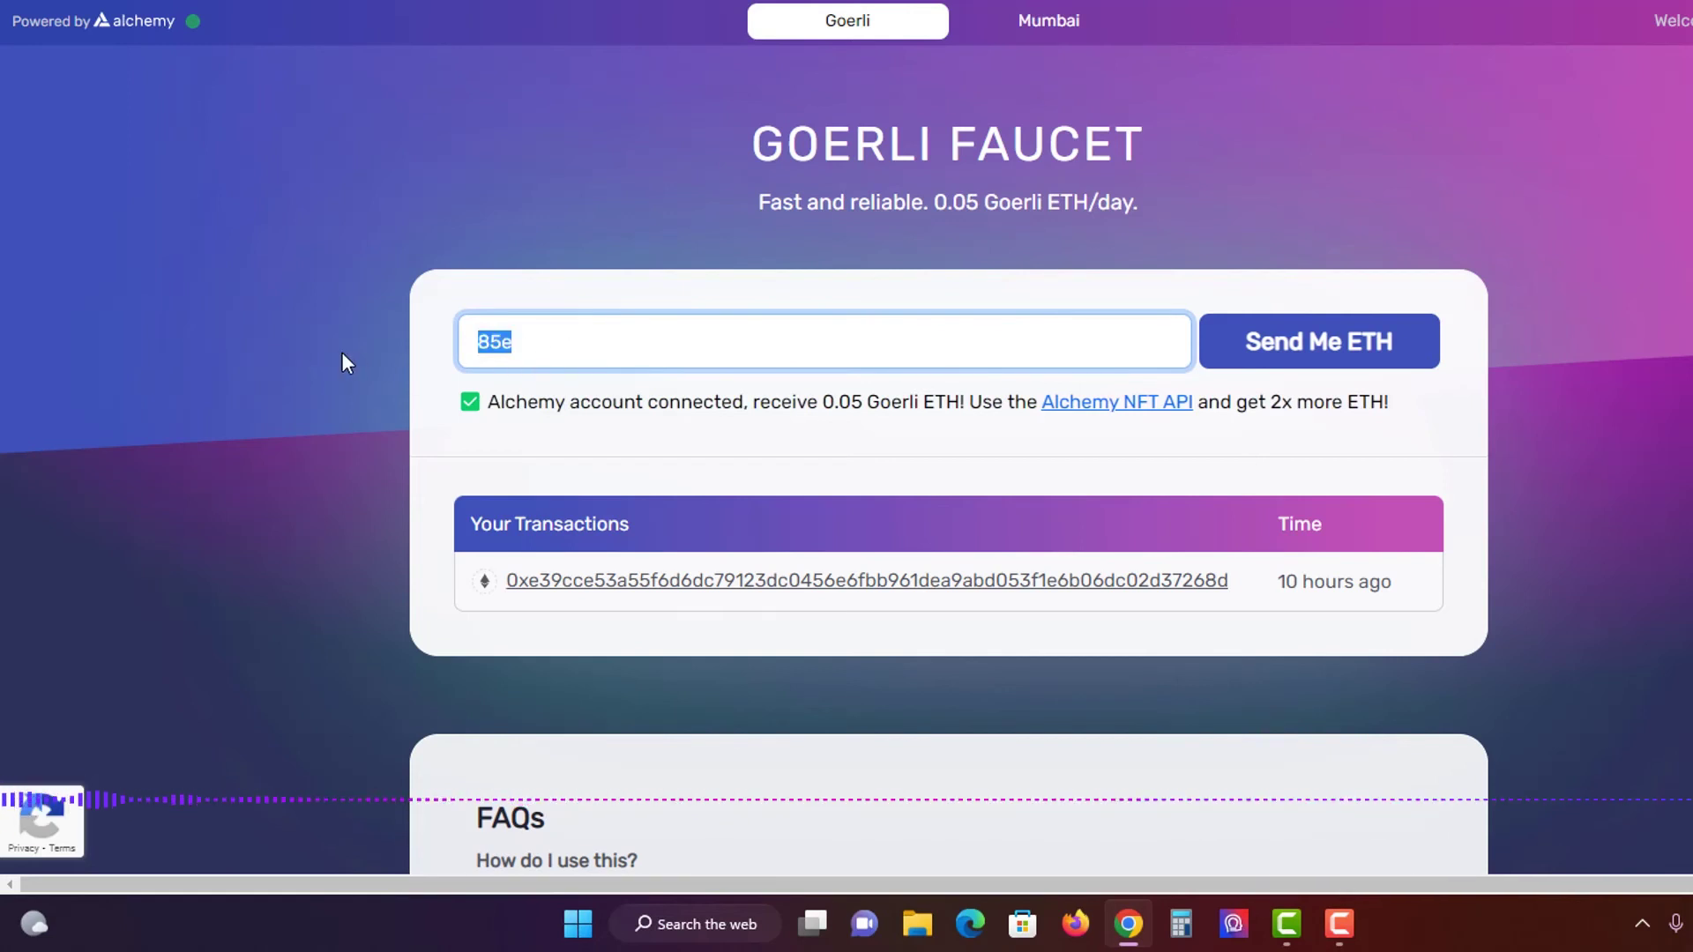
pyautogui.press('BackSpace')
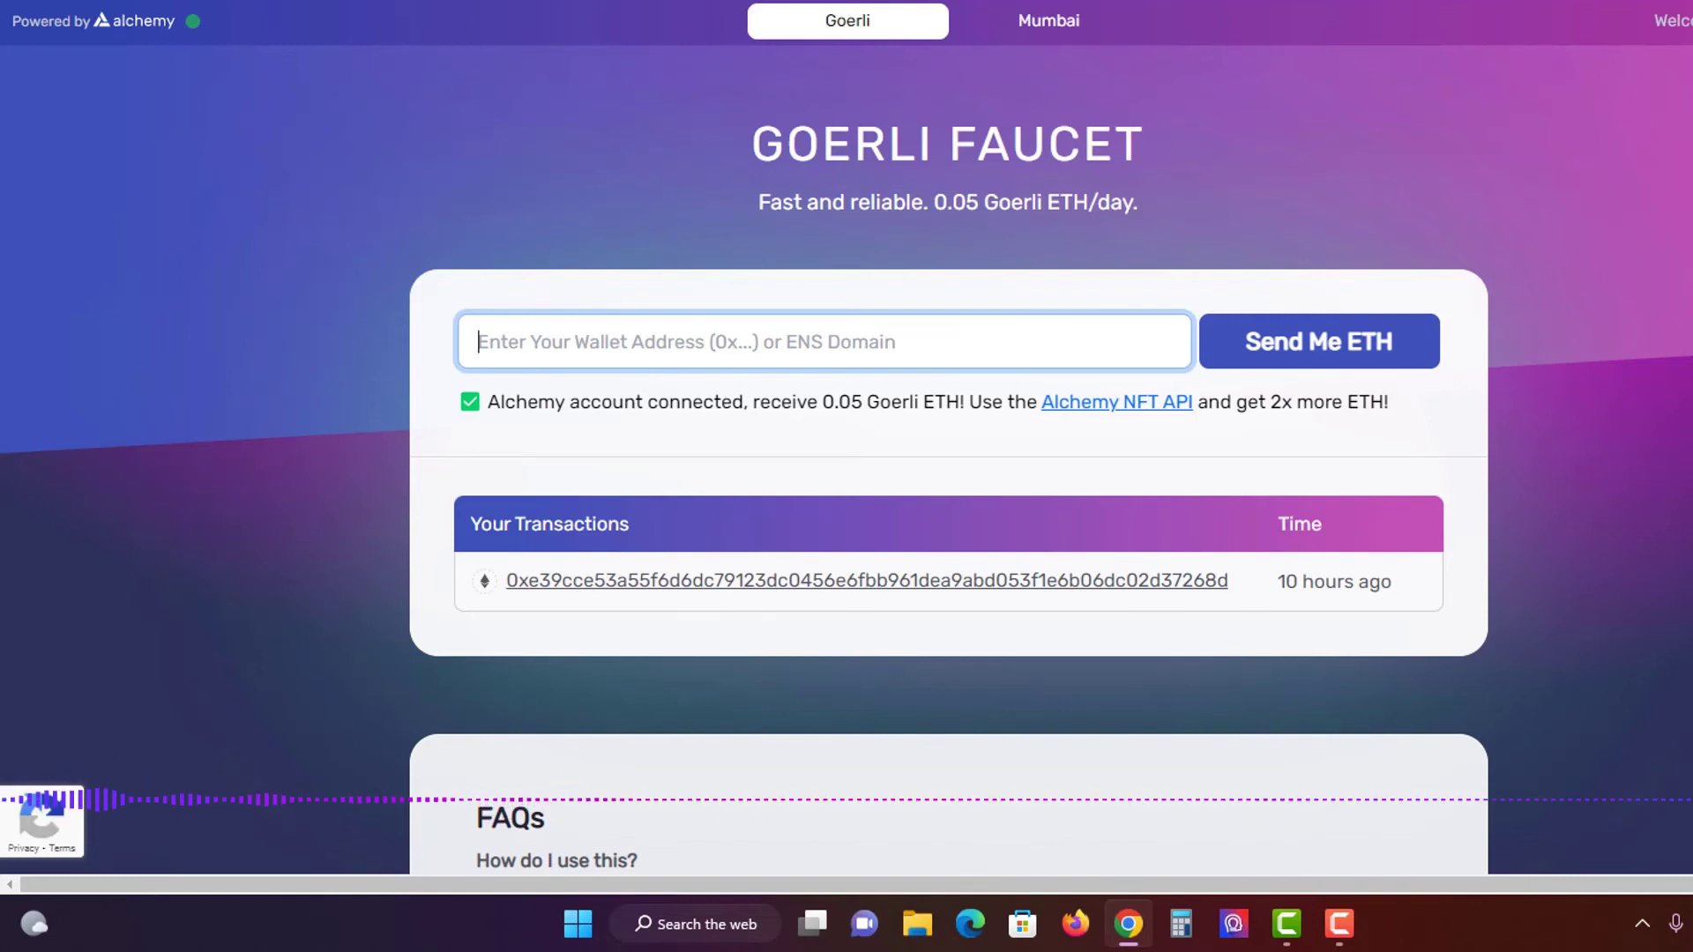
pyautogui.hotkey('alt', 'Tab')
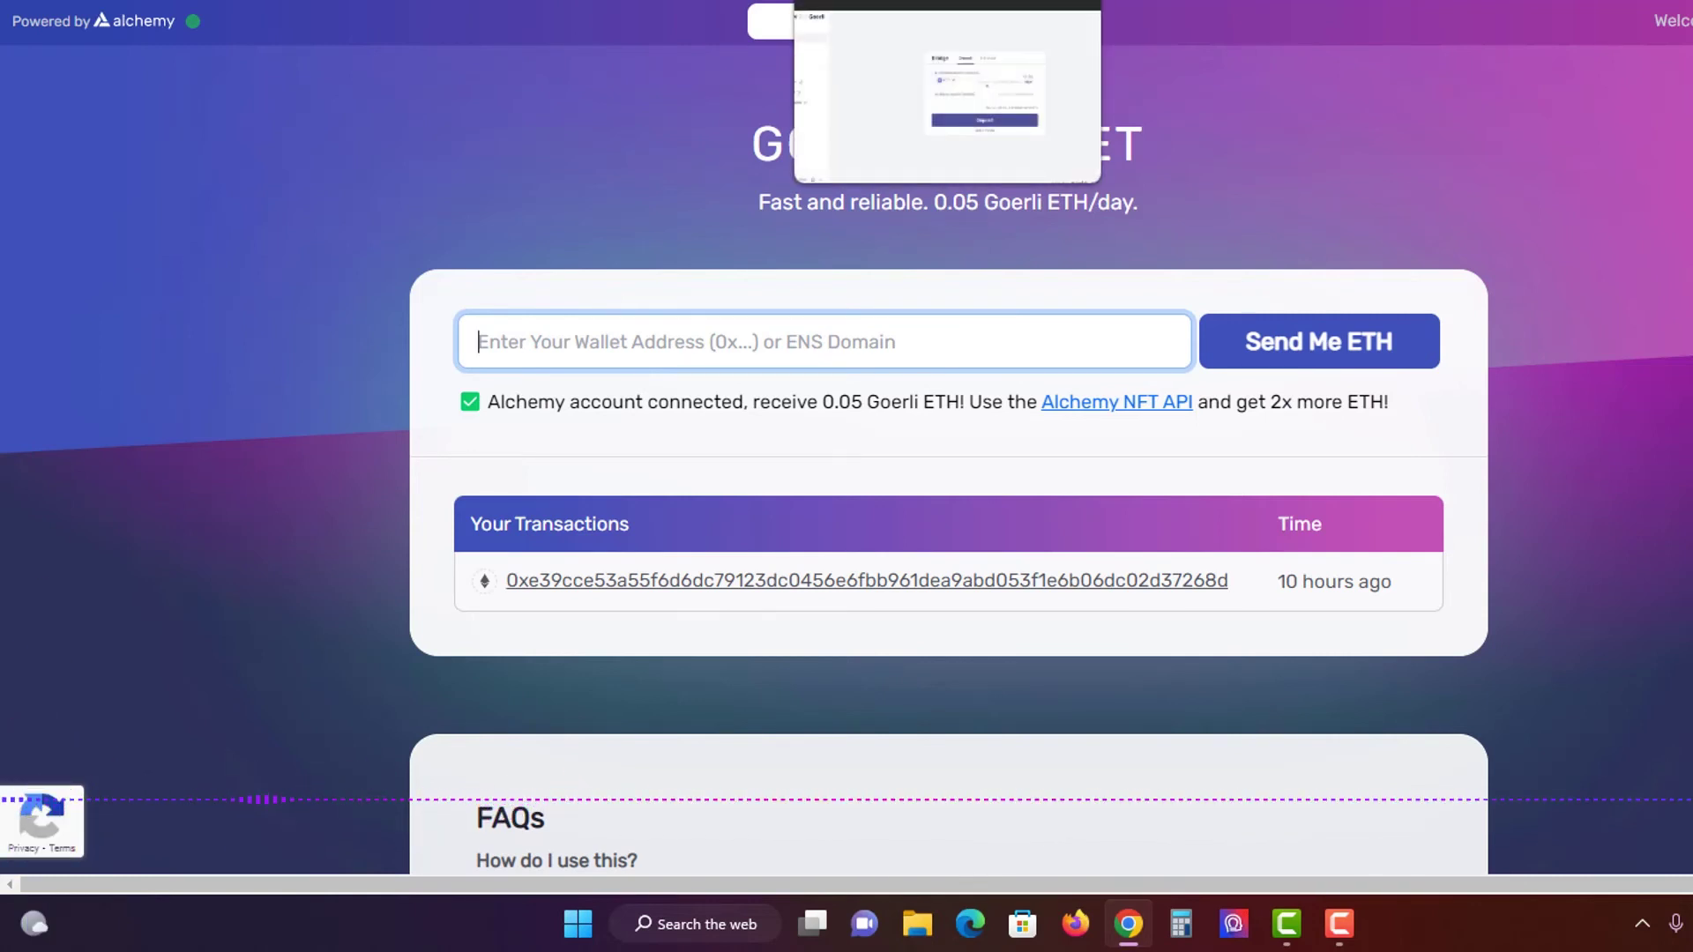
# Toggle the portal bridge between Withdraw and Deposit, finishing on the Withdraw form.
pyautogui.hotkey('alt', 'Tab')
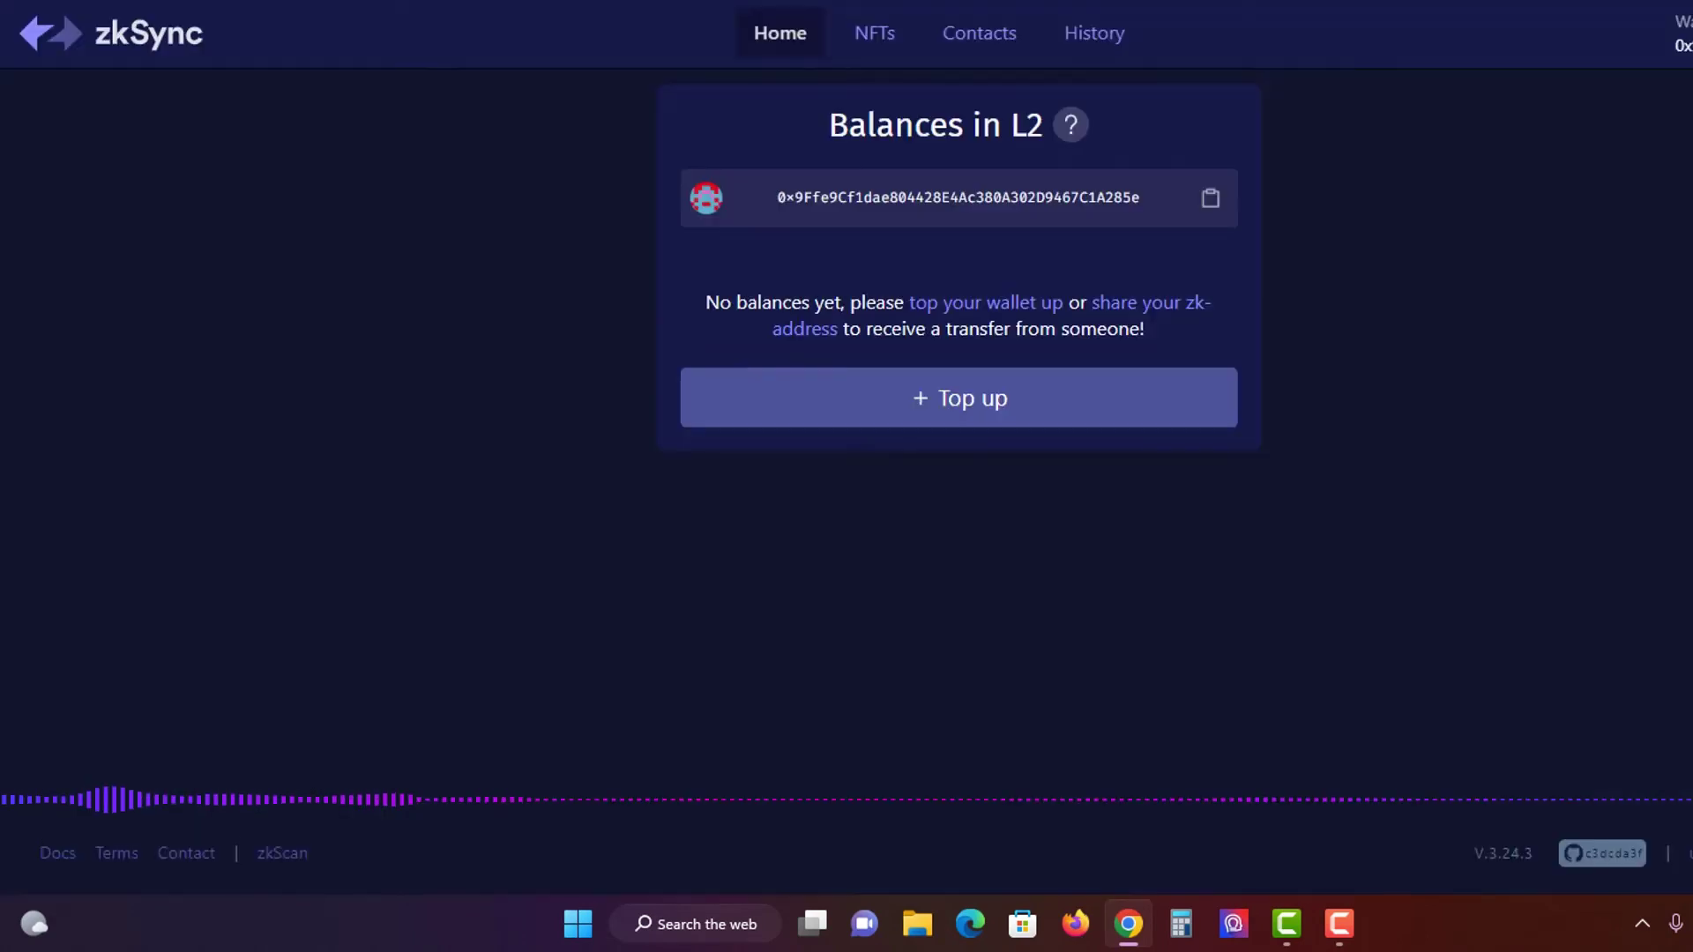
pyautogui.hotkey('alt', 'Tab')
pyautogui.click(1138, 246)
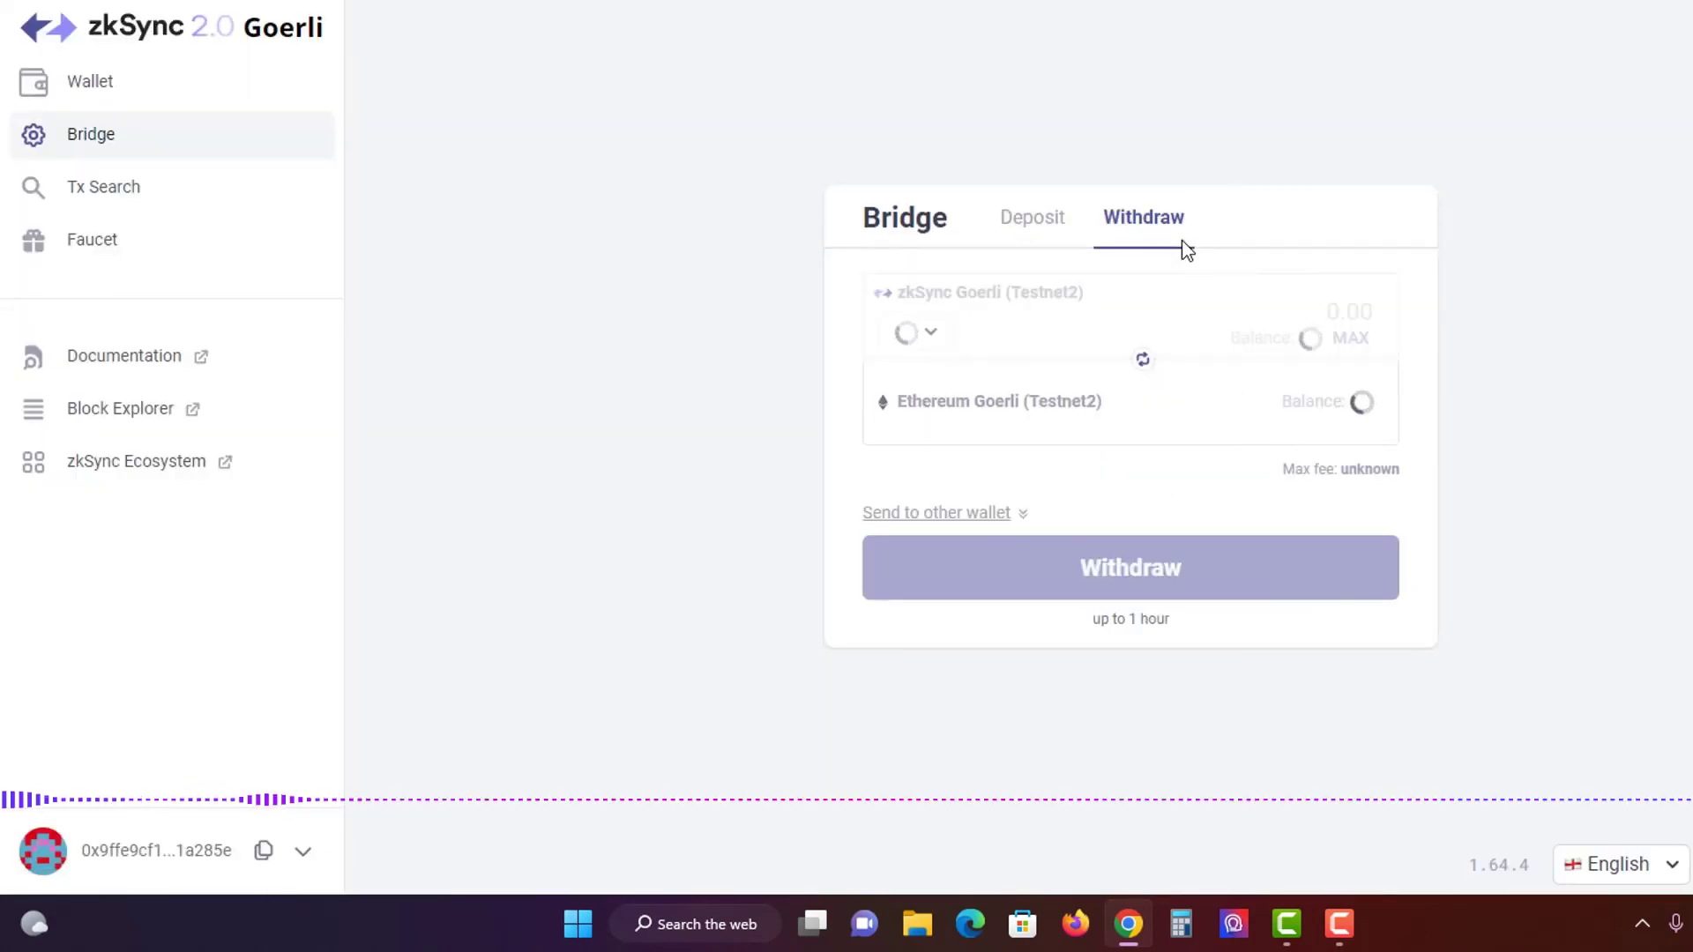
pyautogui.click(1030, 231)
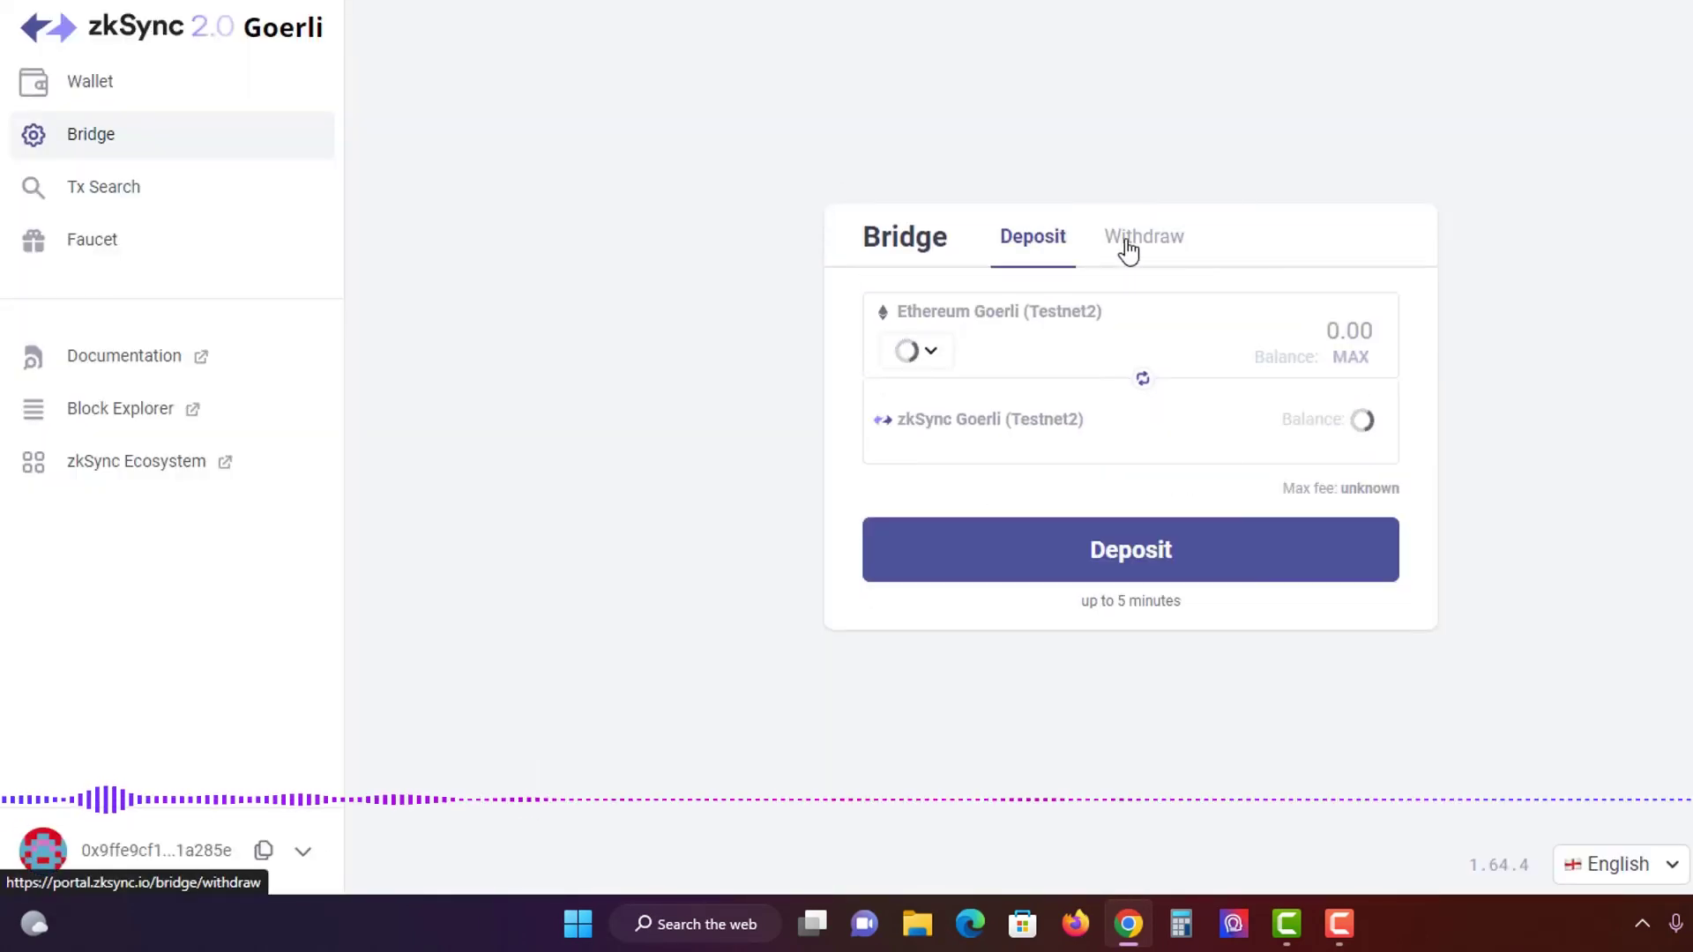
pyautogui.click(1127, 243)
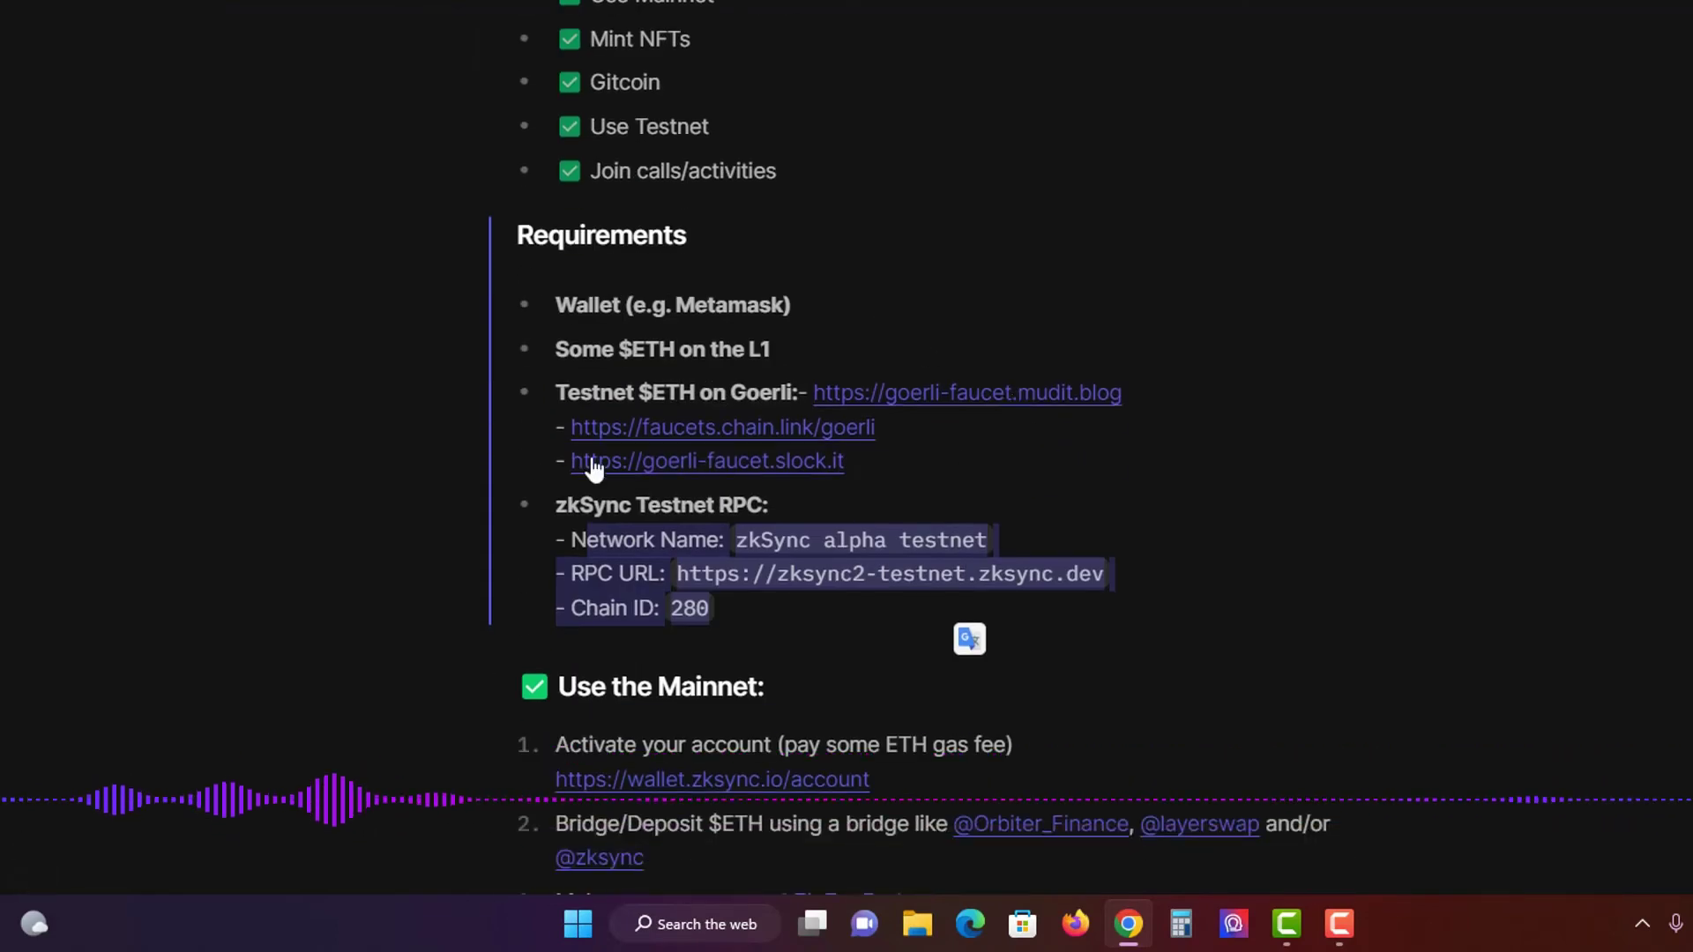
pyautogui.scroll(-4, 866, 498)
pyautogui.scroll(7, 865, 498)
pyautogui.scroll(-6, 865, 498)
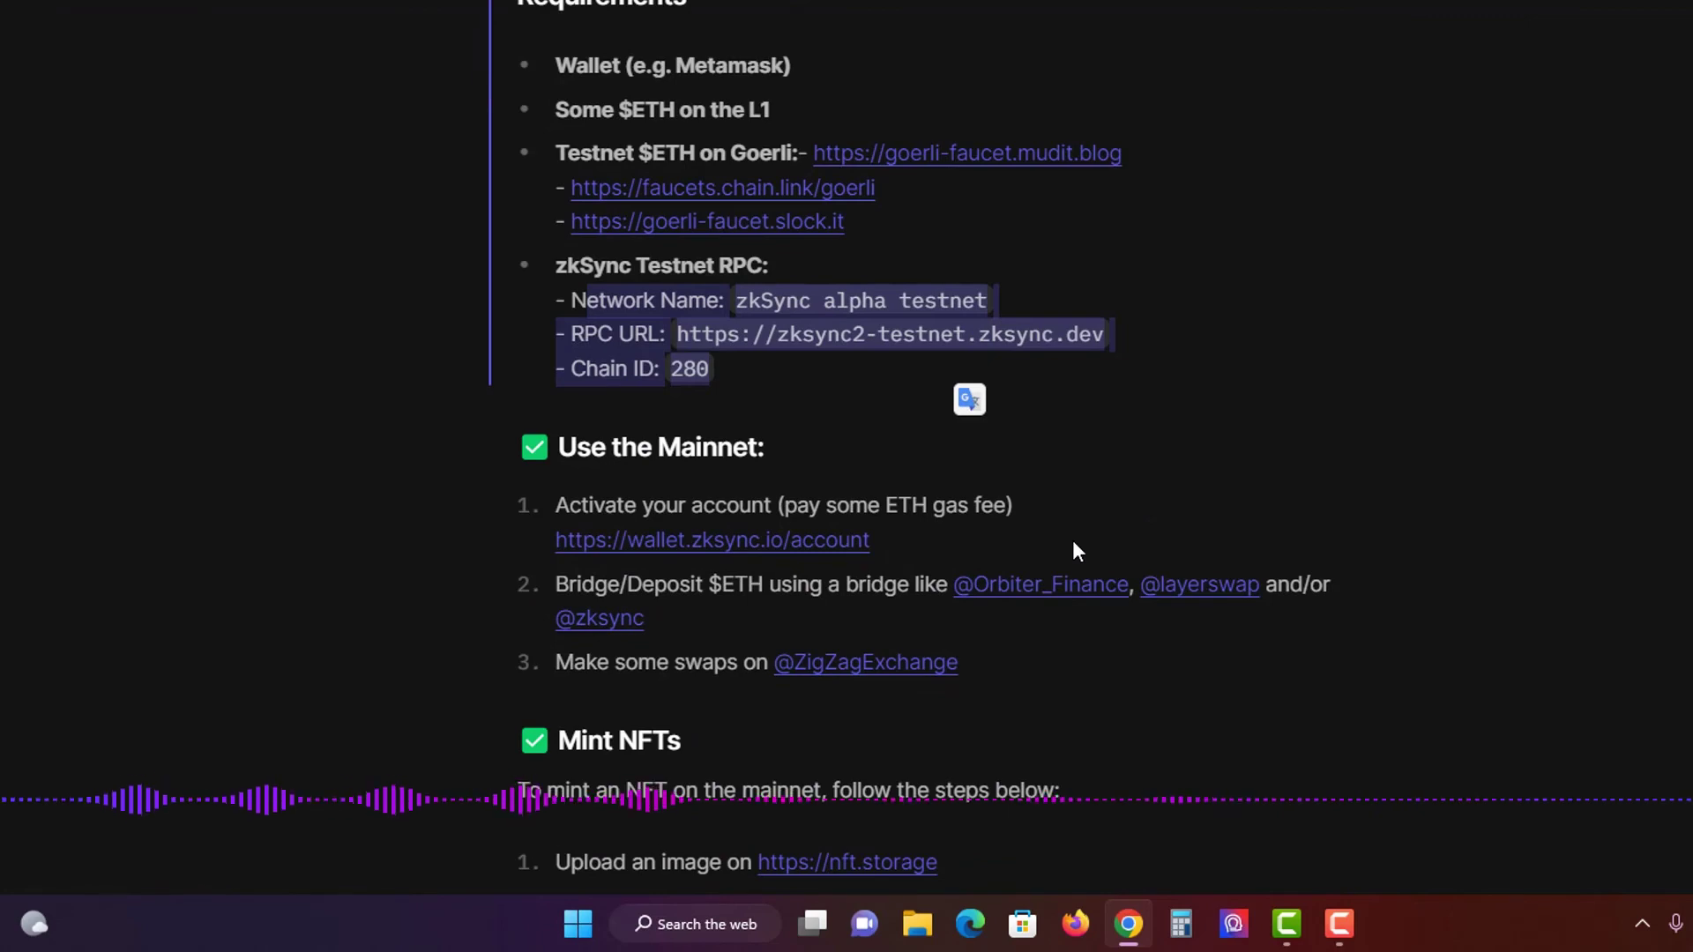
pyautogui.scroll(-5, 1073, 547)
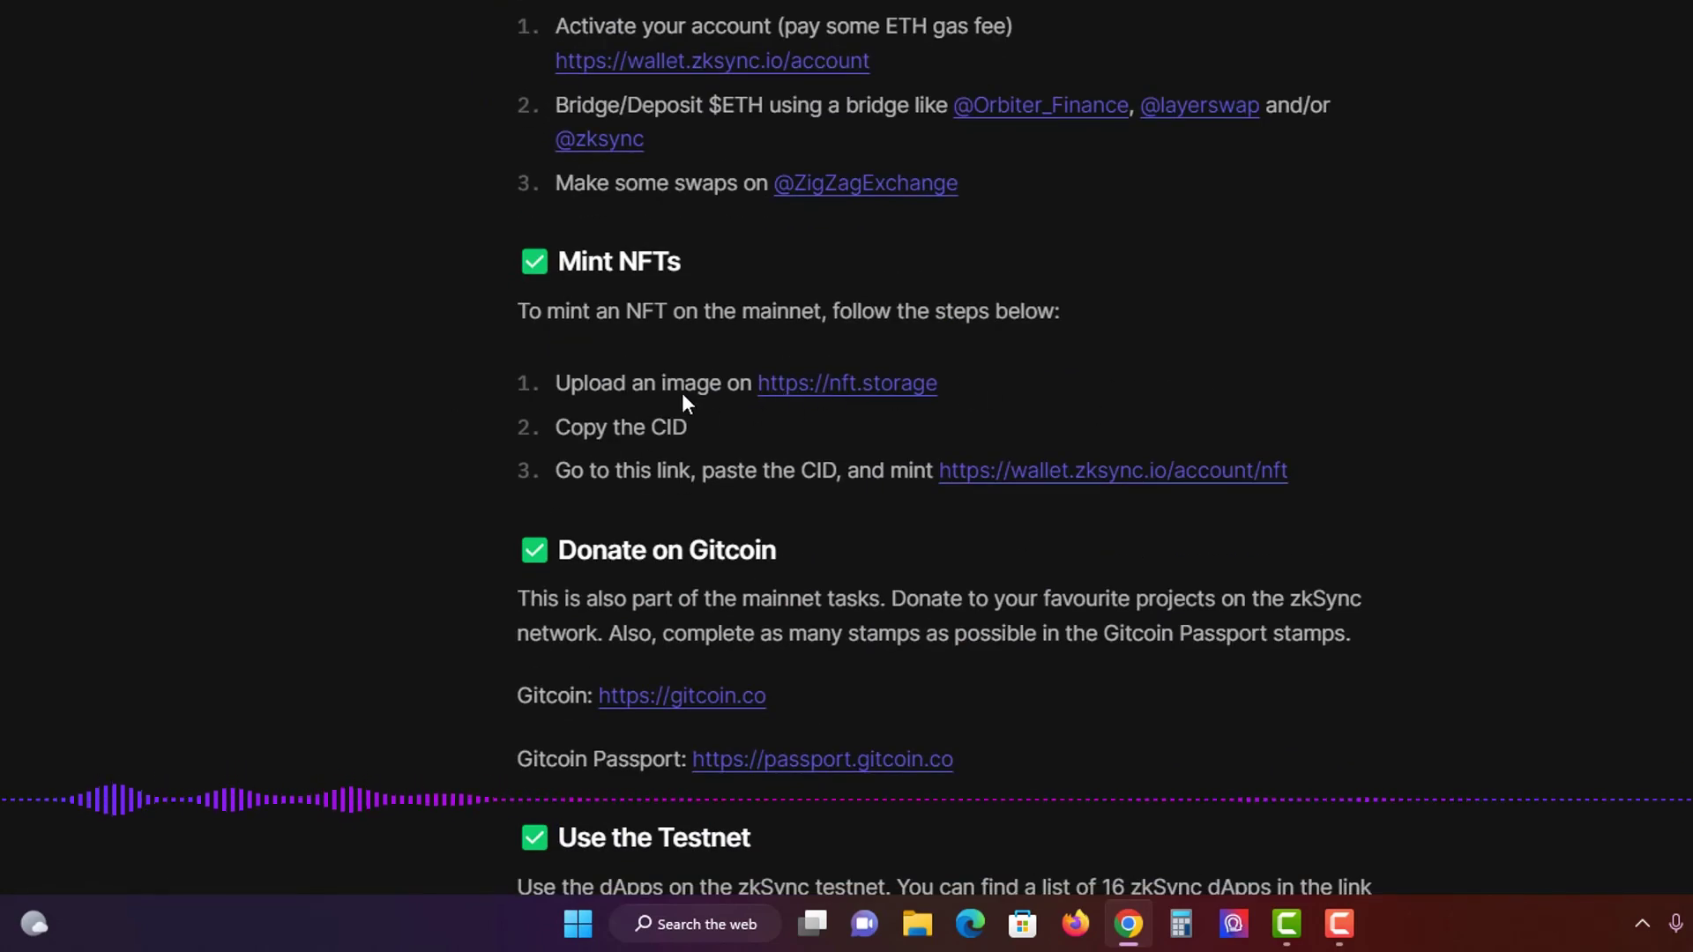
pyautogui.scroll(7, 1466, 423)
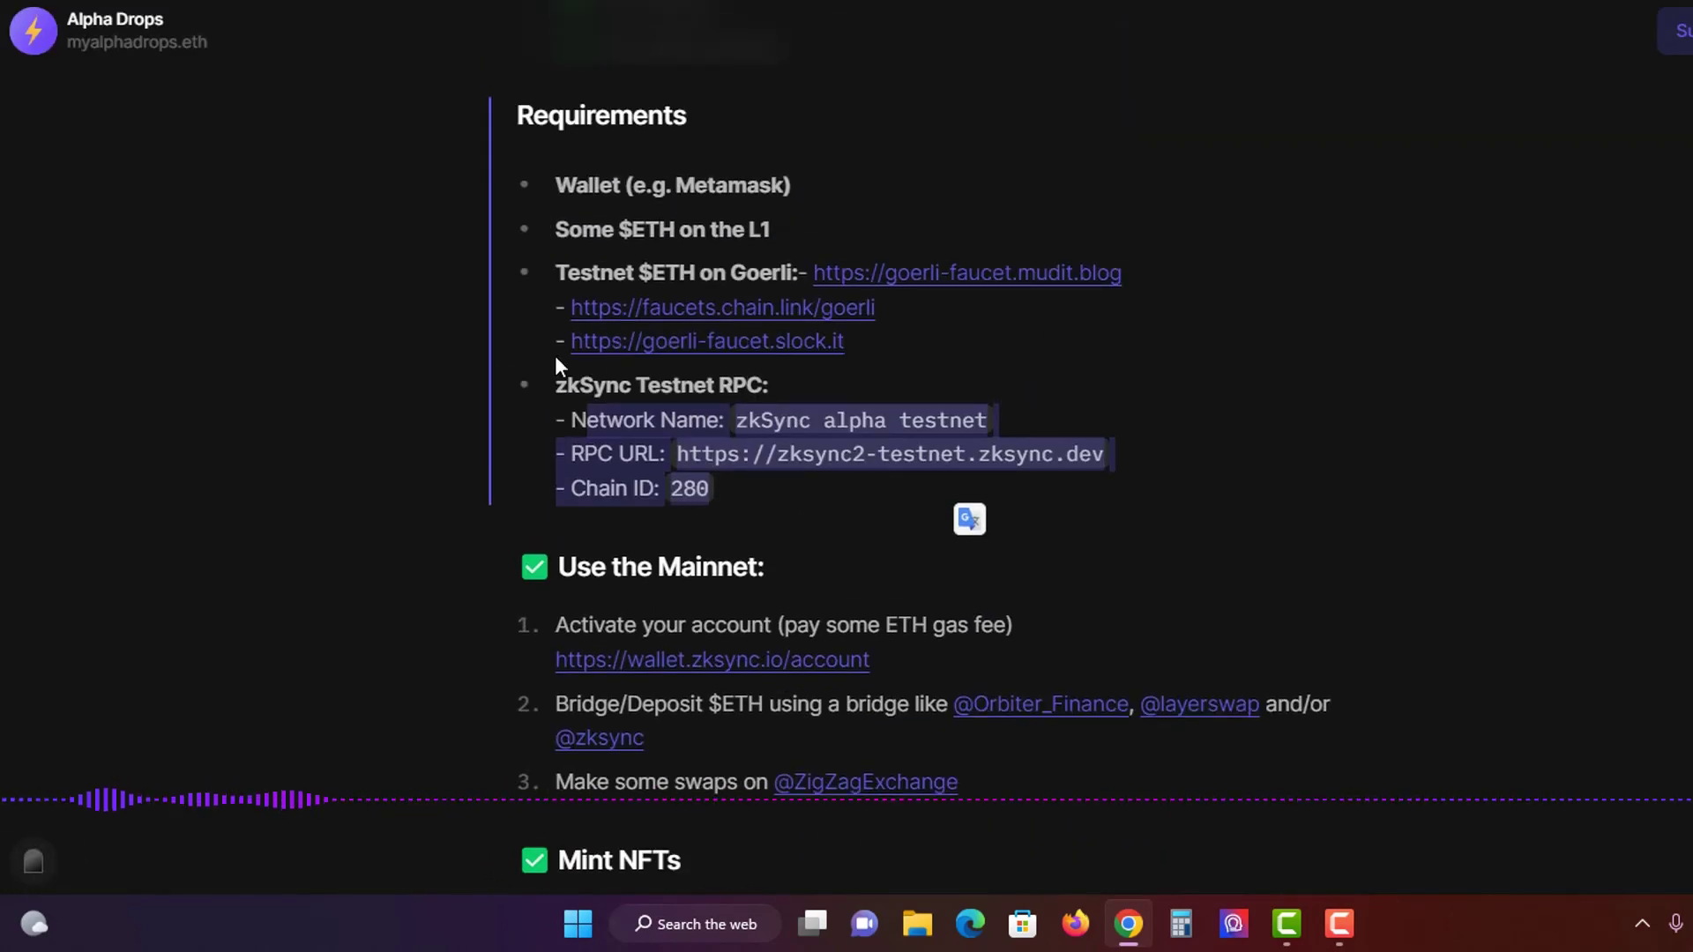
pyautogui.scroll(-9, 1589, 458)
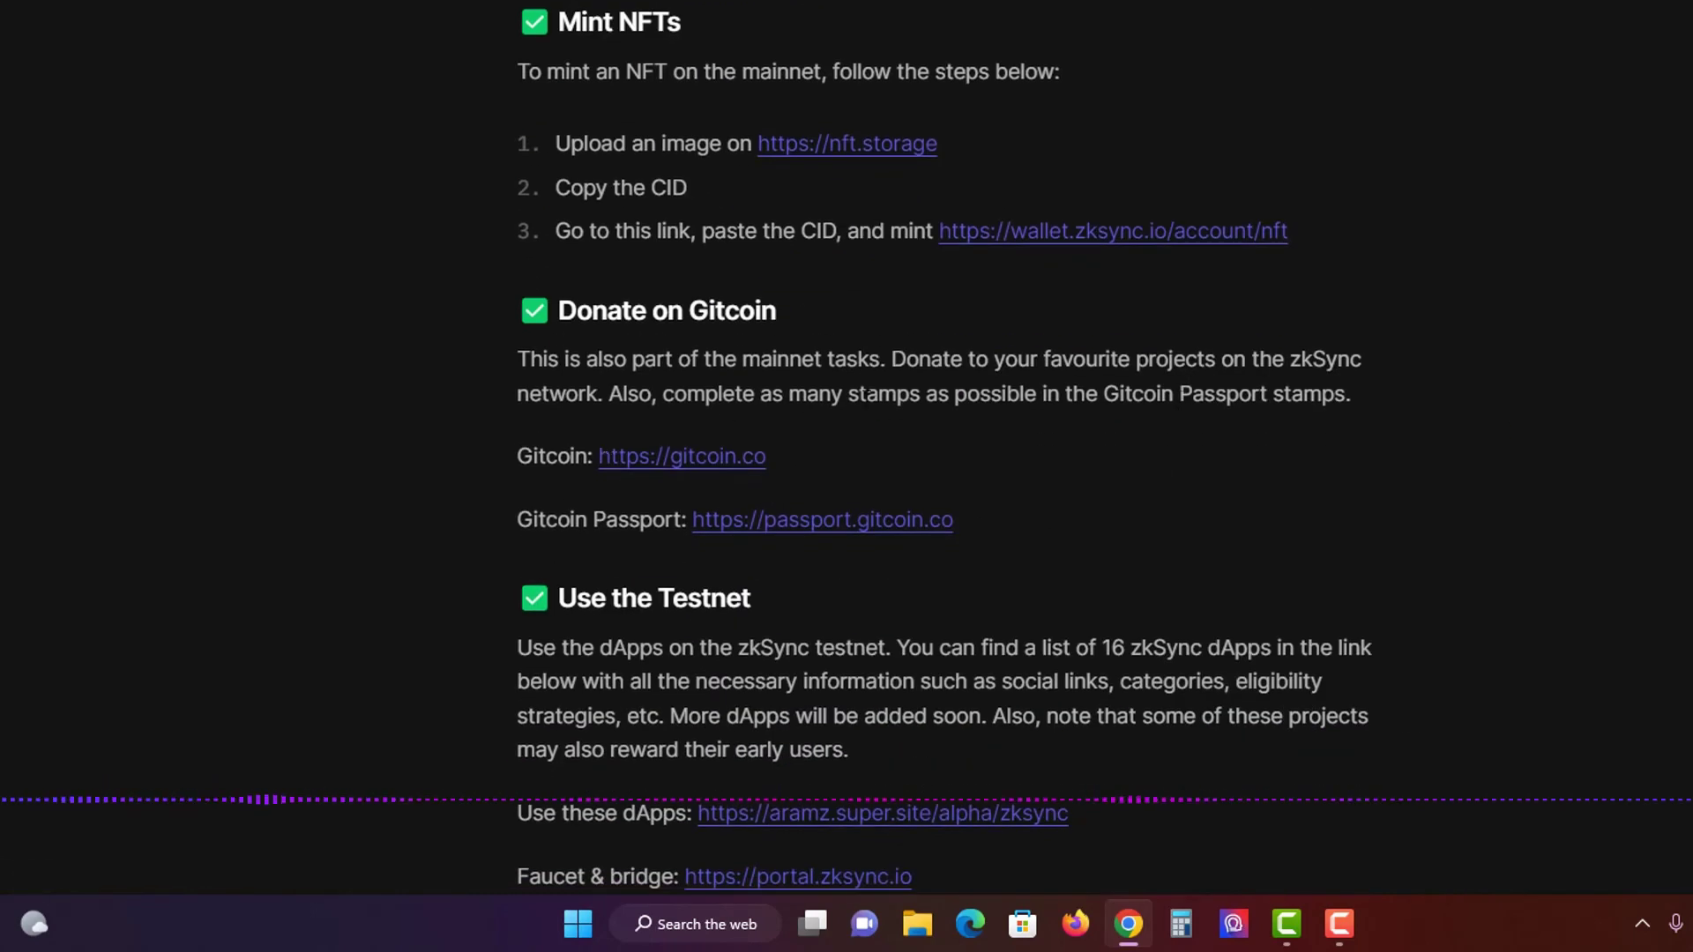
pyautogui.scroll(15, 1400, 406)
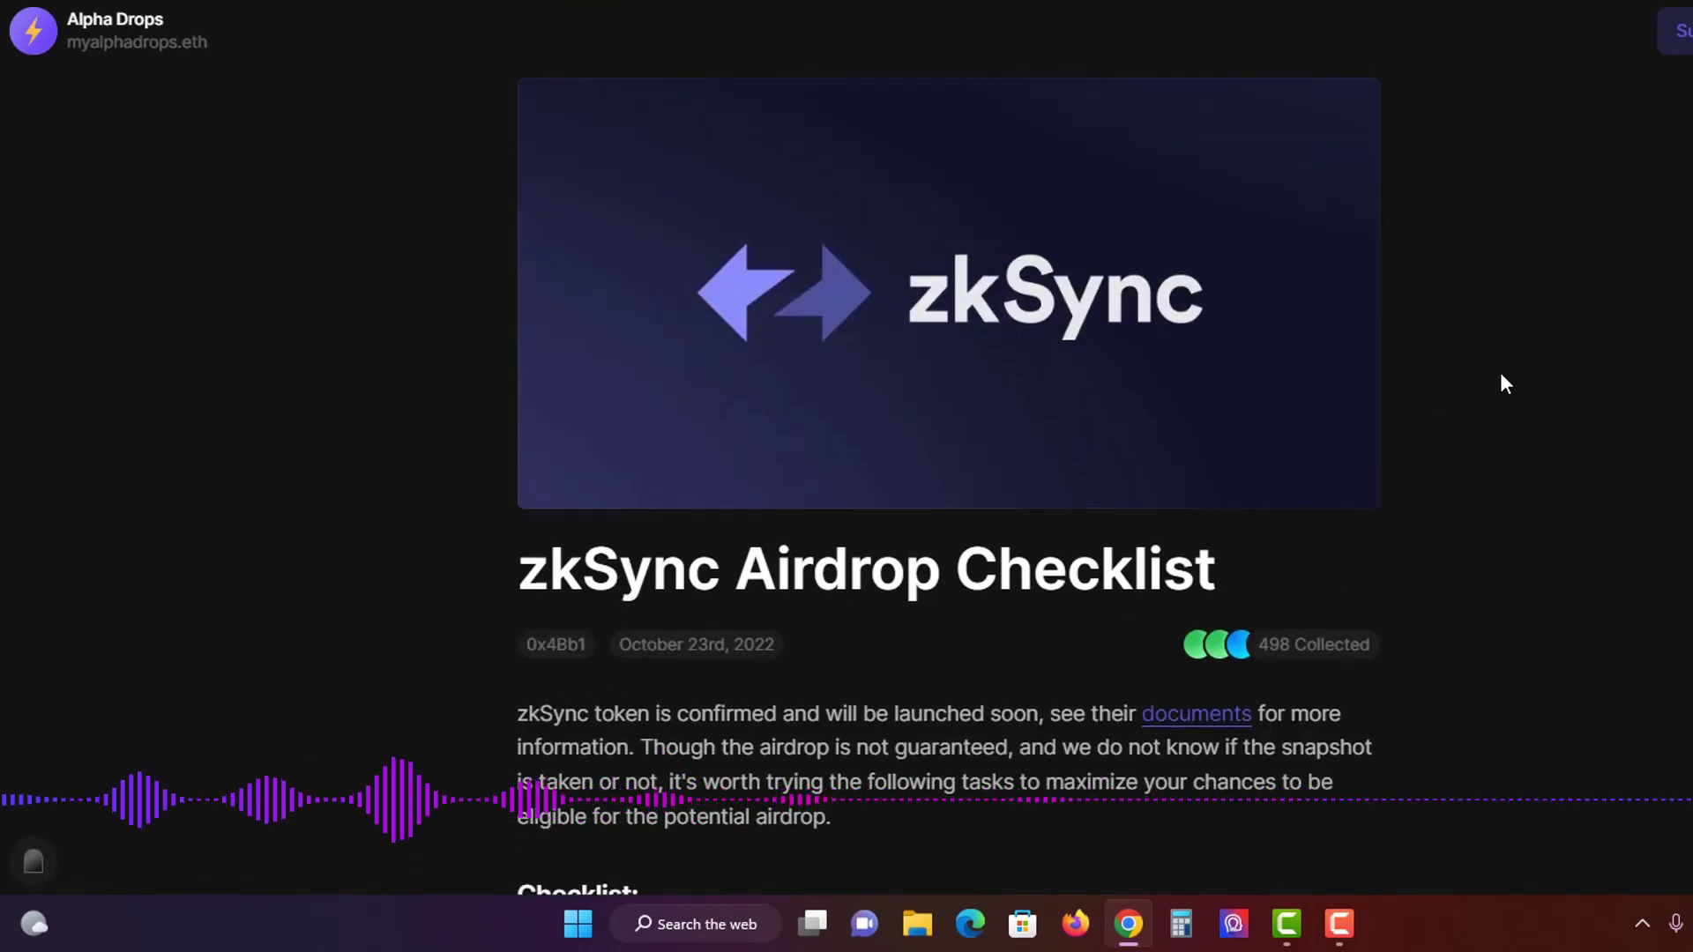
pyautogui.scroll(-1, 1504, 374)
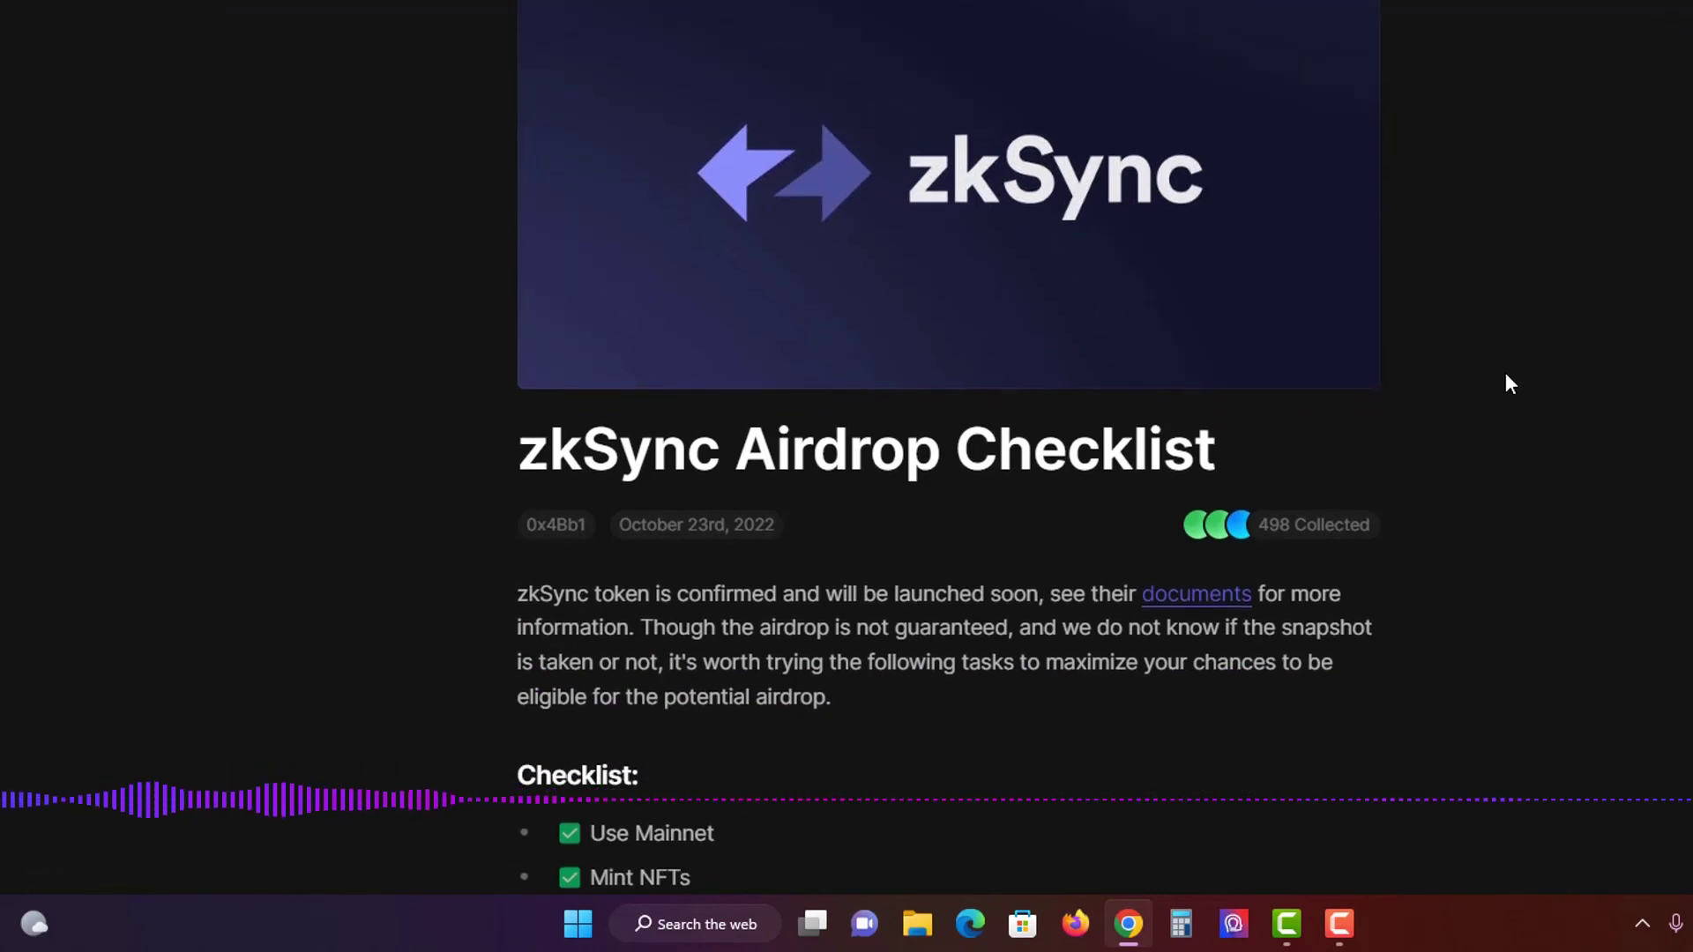
pyautogui.scroll(1, 1505, 374)
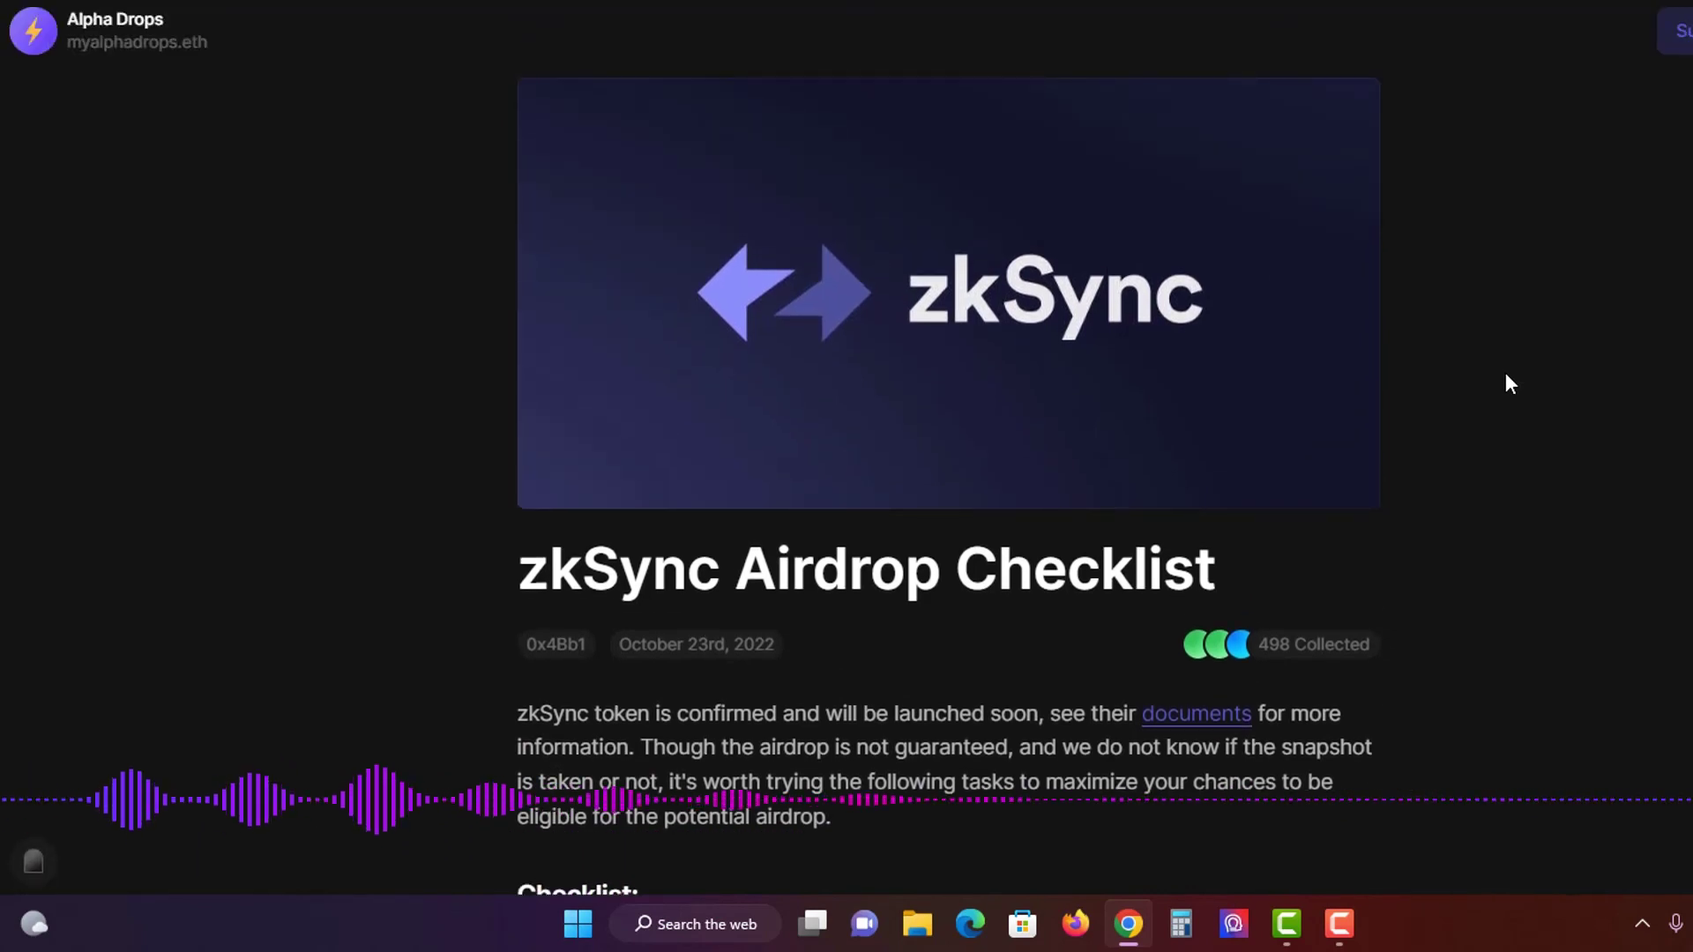